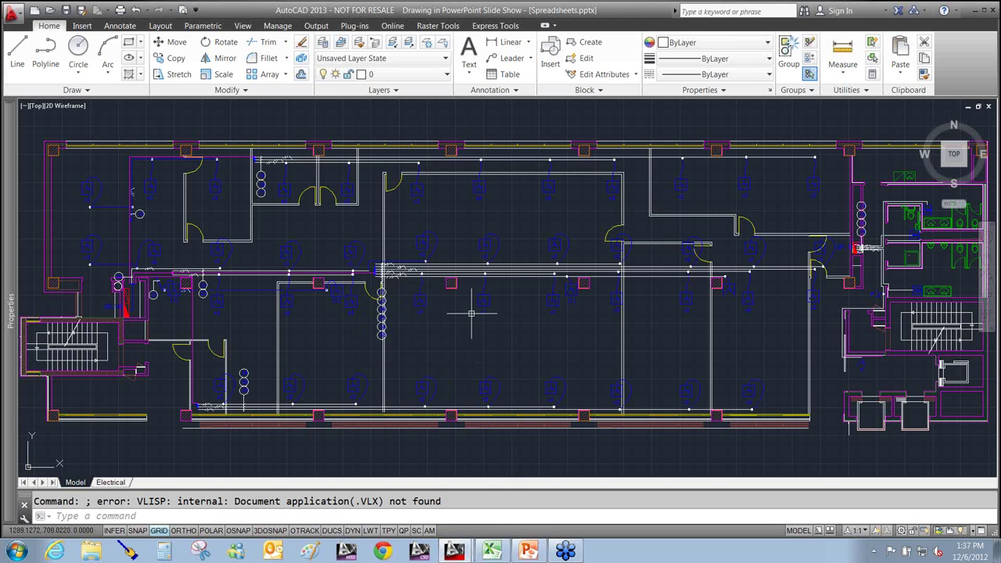
# Switch to the PowerPoint slide show, open the worksheet embedded in the OLE (Copy / Paste) slide, and close it again
pyautogui.hotkey('alt', 'Tab')
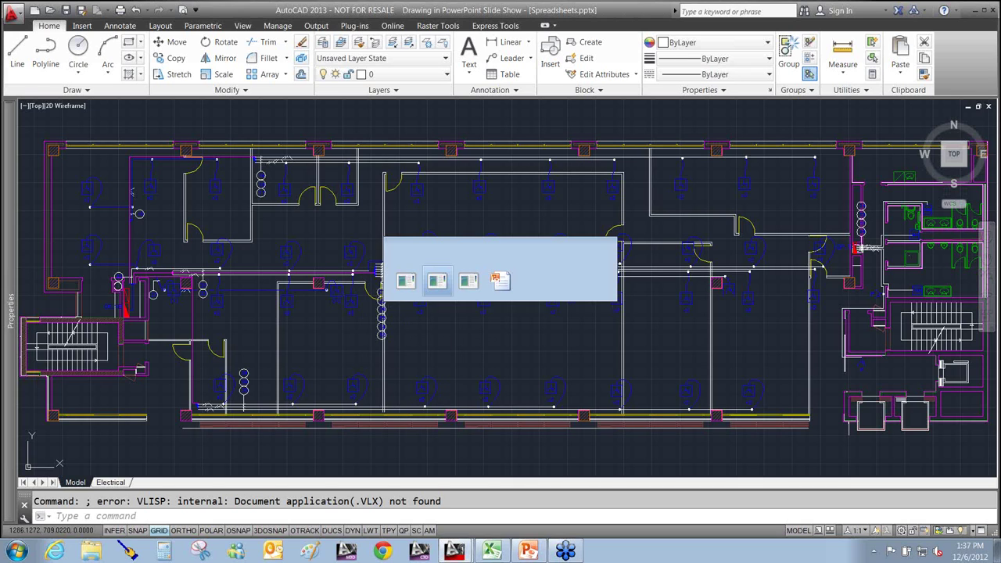
pyautogui.hotkey('alt', 'Tab')
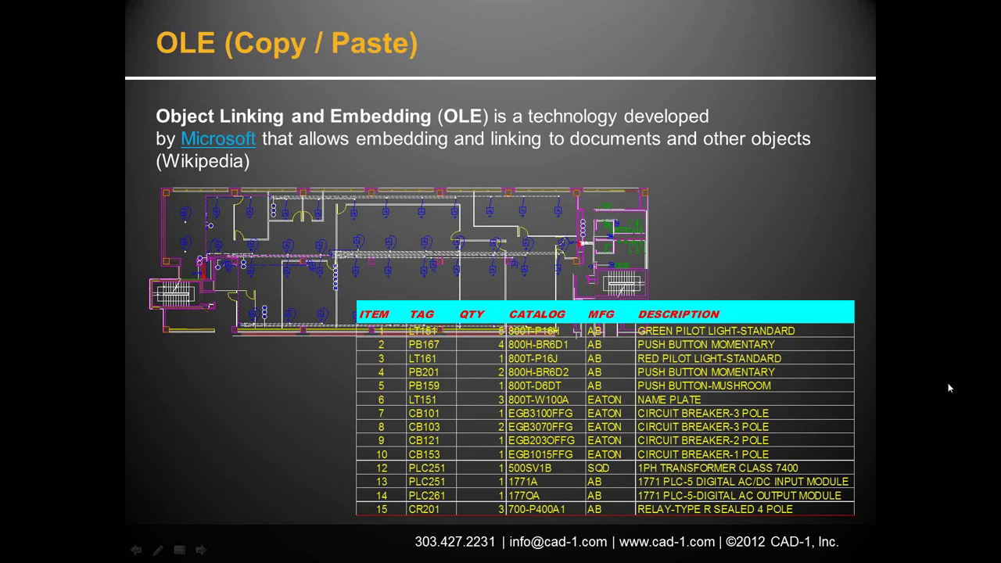
pyautogui.doubleClick(682, 386)
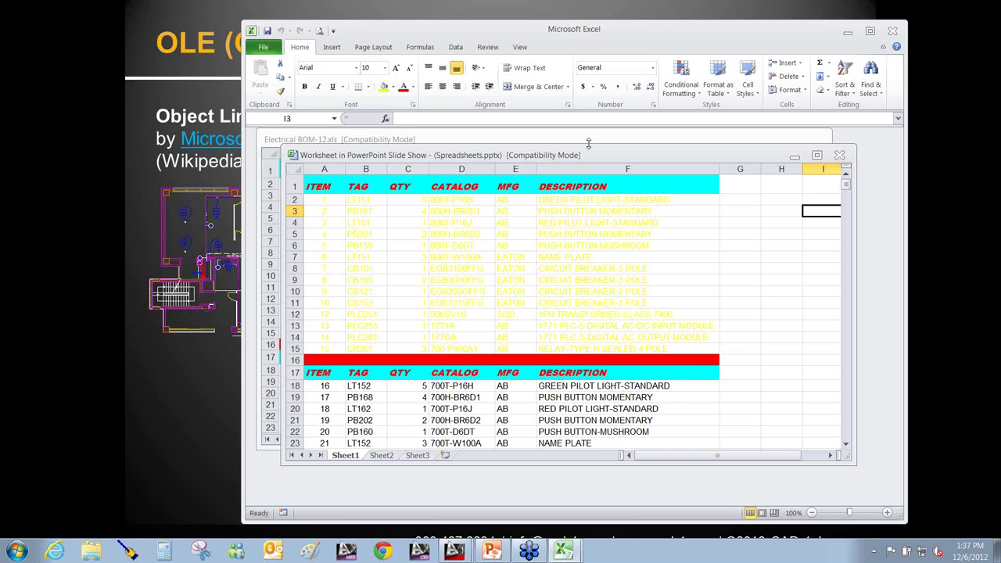
pyautogui.click(834, 155)
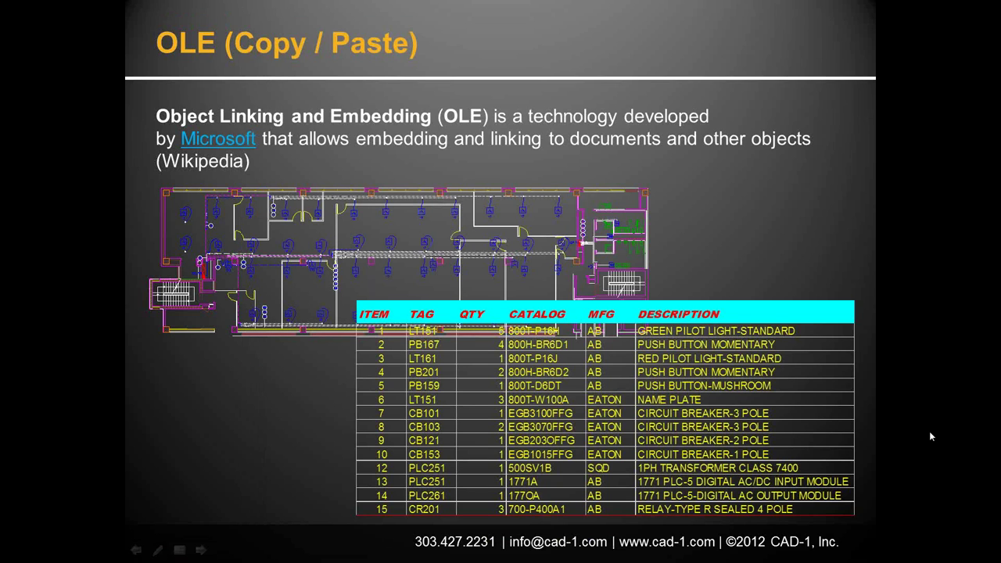
# Switch to Excel, maximize the Electrical BOM-12.xls workbook, and copy the first BOM table, range A1:F16, on Sheet1
pyautogui.hotkey('alt', 'Tab')
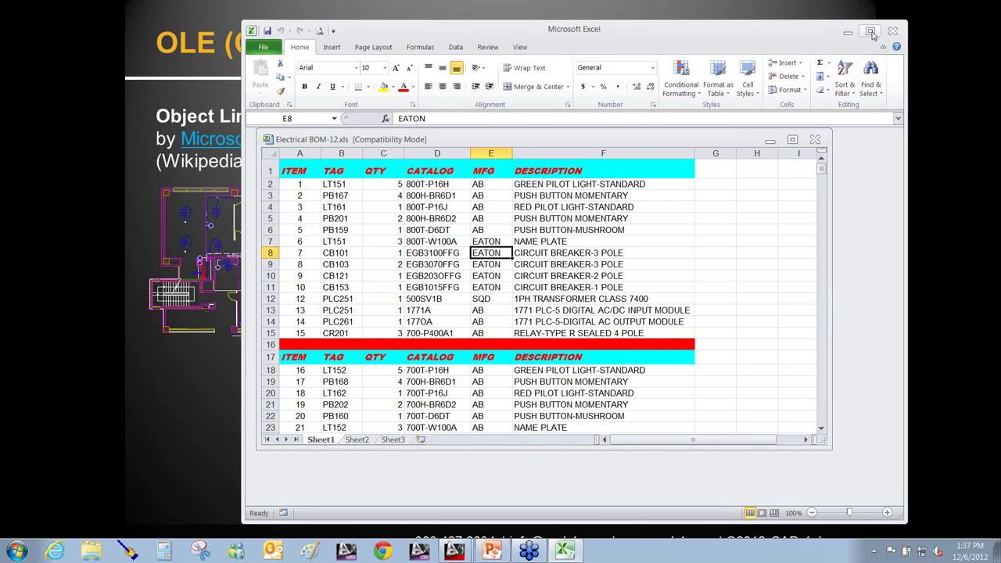
pyautogui.click(871, 33)
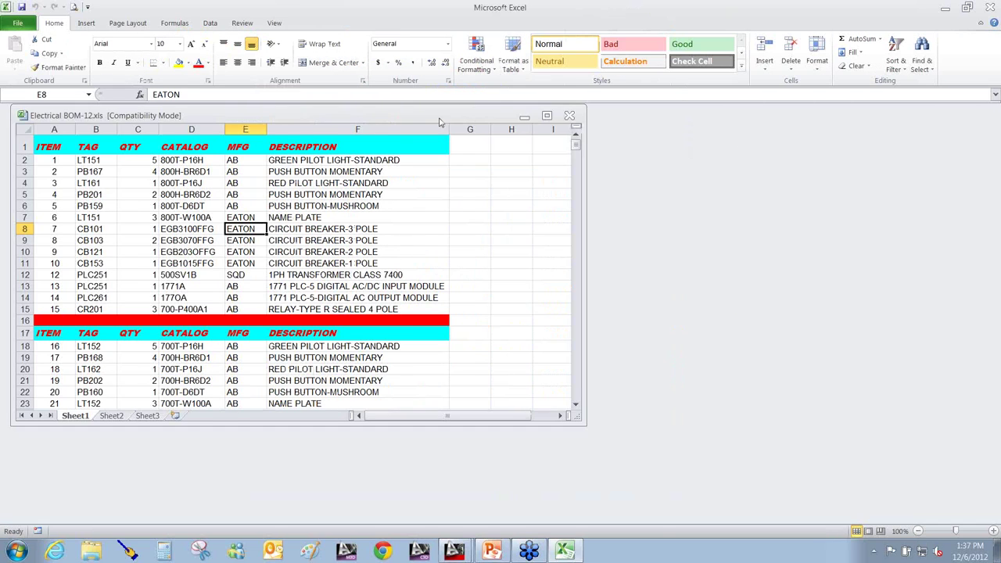
pyautogui.doubleClick(439, 119)
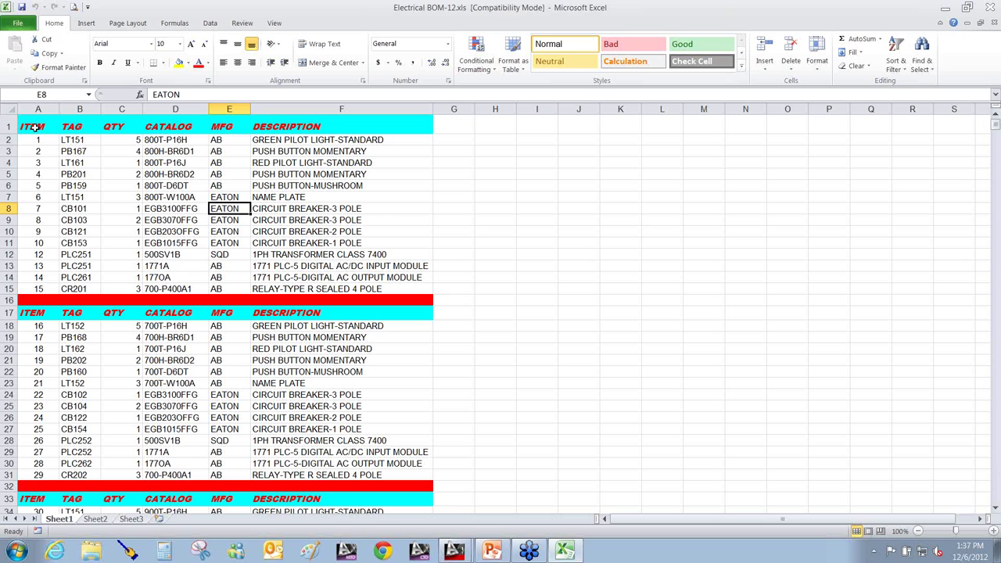
pyautogui.moveTo(33, 126); pyautogui.dragTo(428, 302)
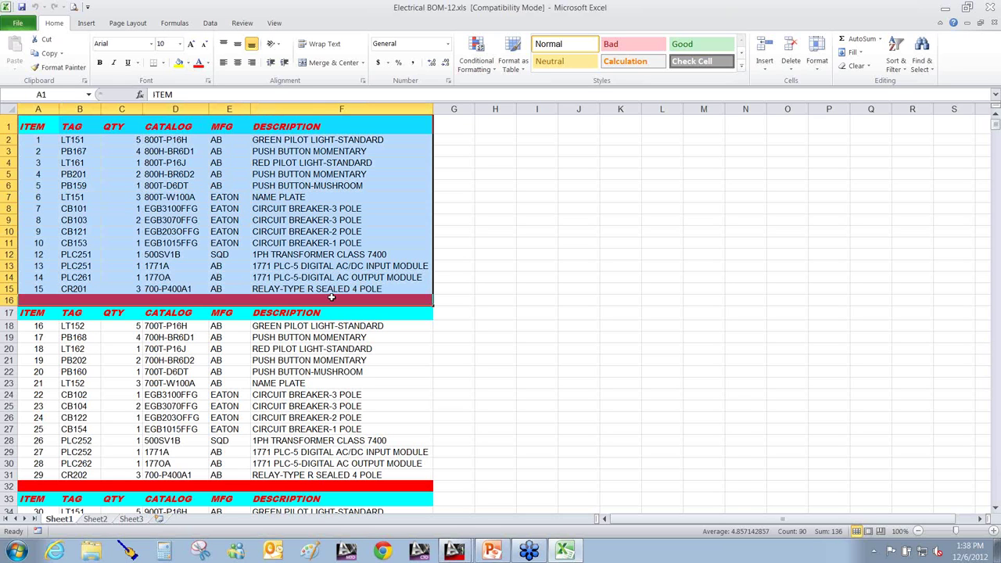
pyautogui.rightClick(301, 237)
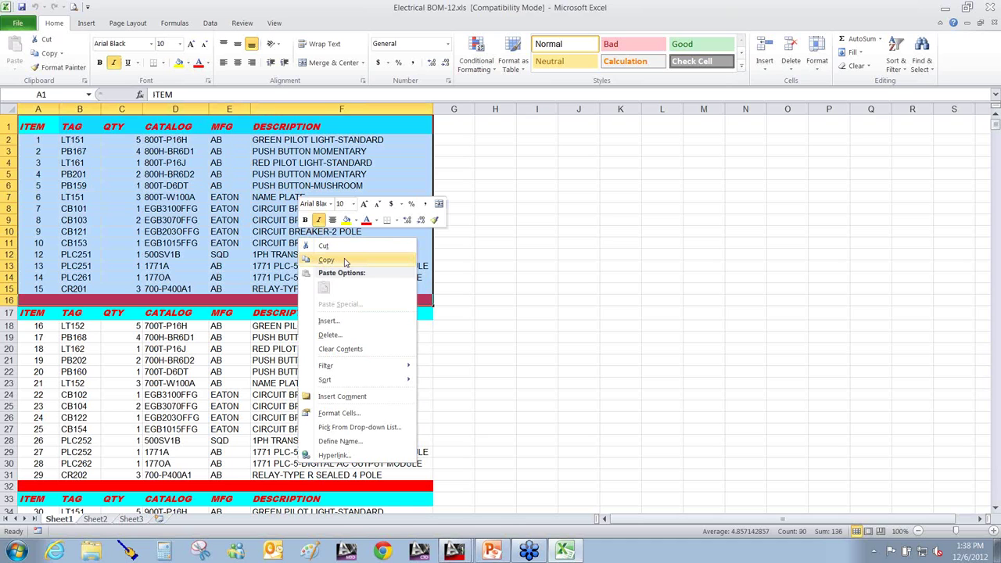
pyautogui.click(345, 262)
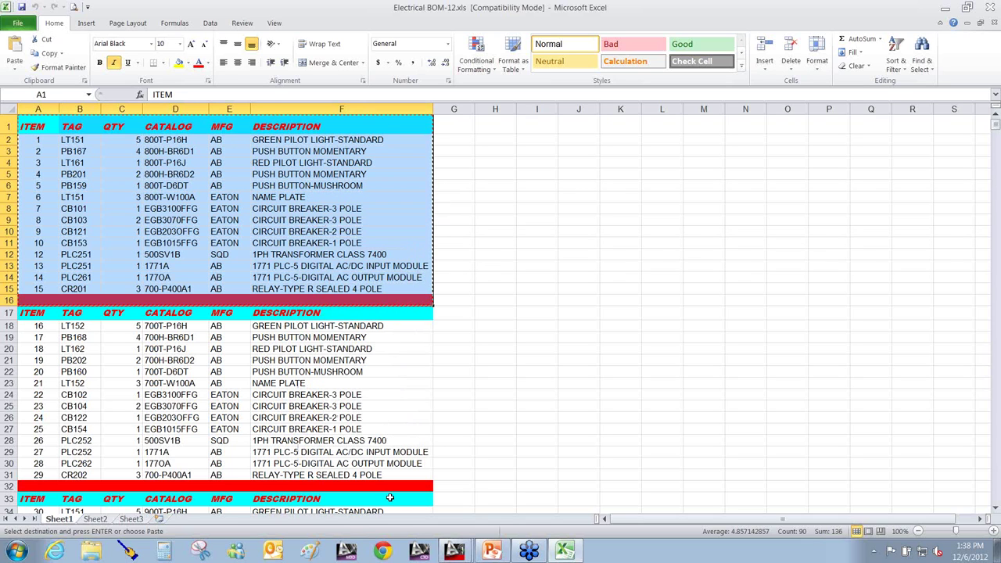
# Switch to _Project.dwg in AutoCAD and paste the copied BOM table below the floor plan viewport on the Electrical layout
pyautogui.moveTo(455, 551)
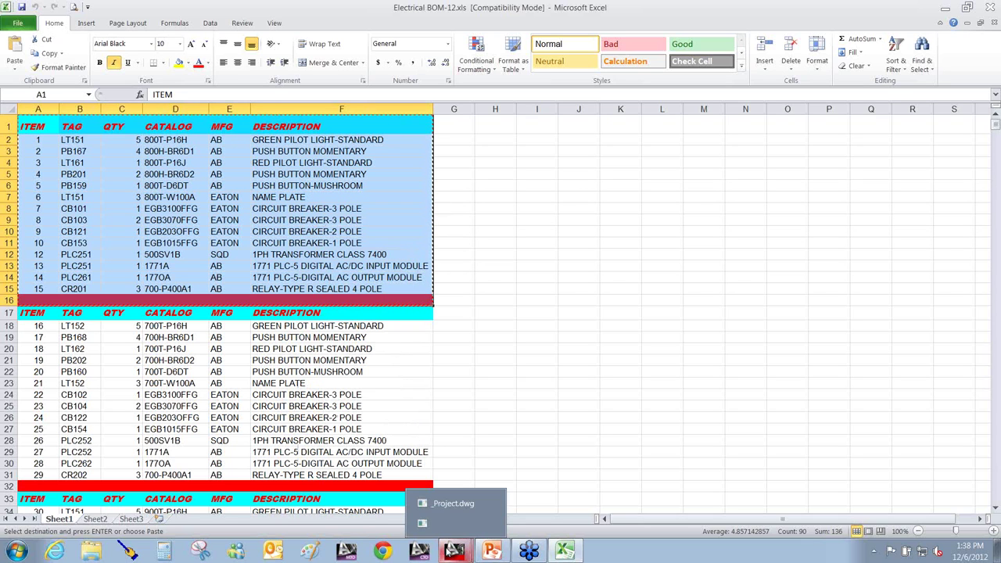
pyautogui.click(450, 503)
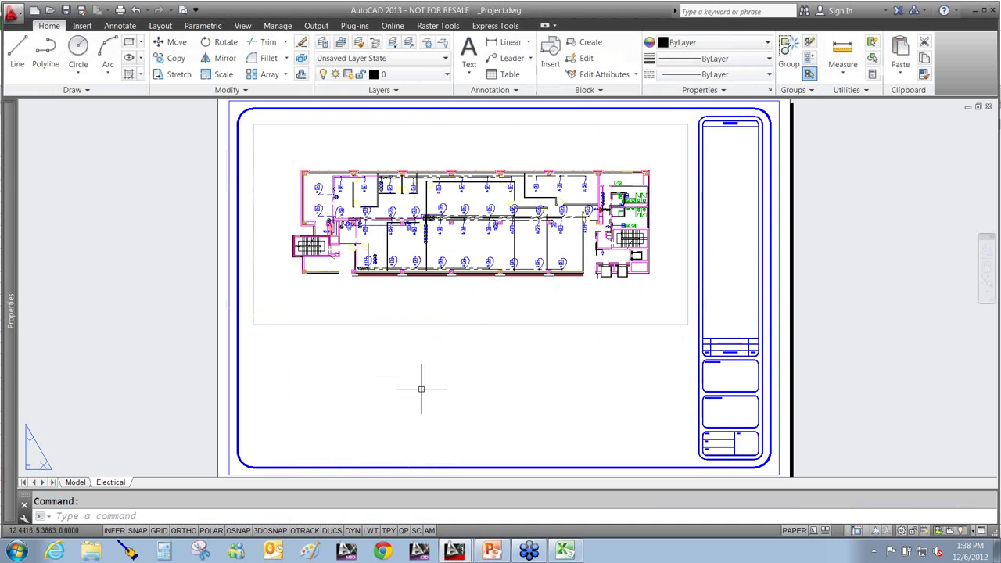
pyautogui.rightClick(319, 365)
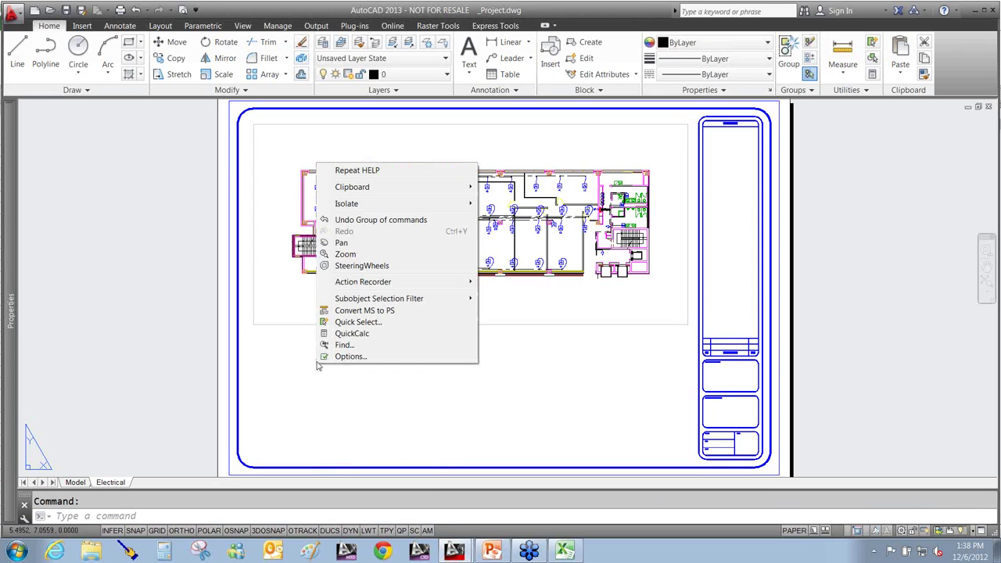
pyautogui.moveTo(366, 189)
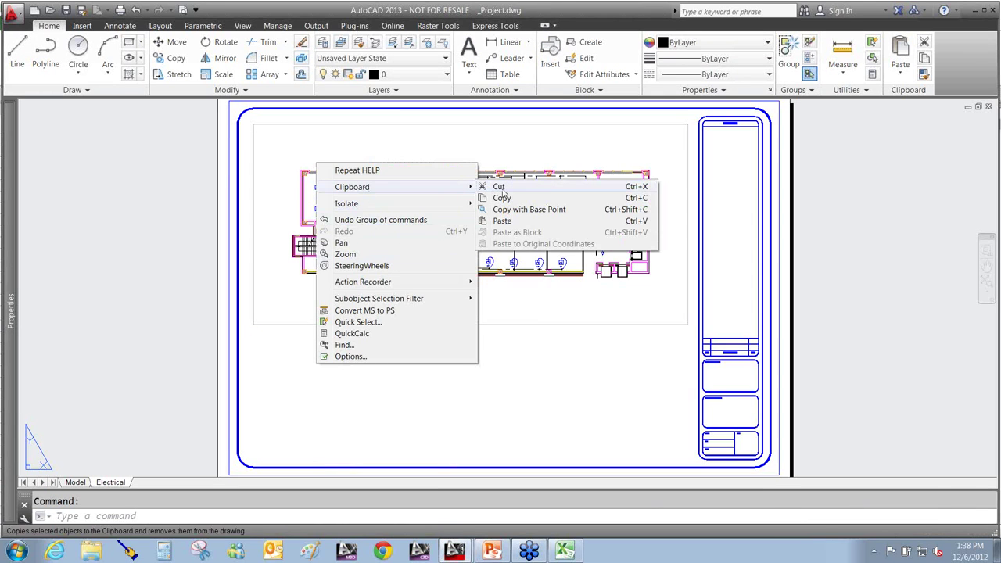
pyautogui.click(502, 220)
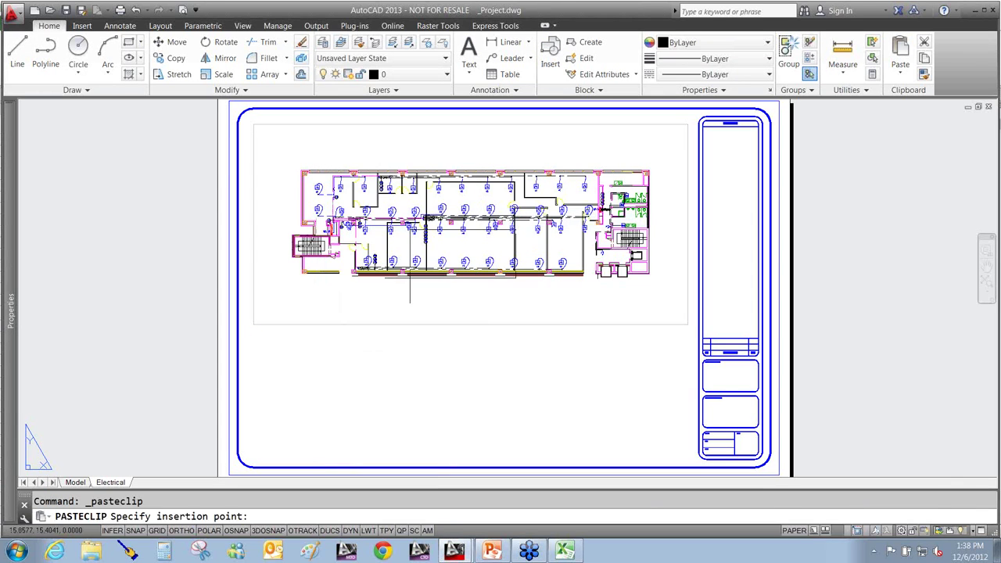
pyautogui.click(340, 365)
pyautogui.click(530, 320)
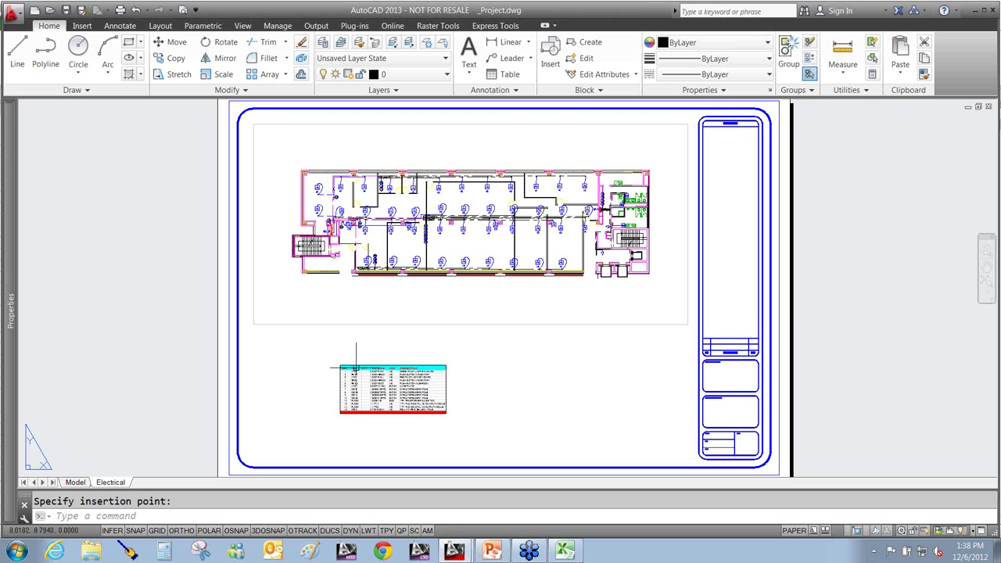
# Inspect the text and borders of the pasted BOM table up close on the Electrical layout
pyautogui.scroll(5, 356, 367)
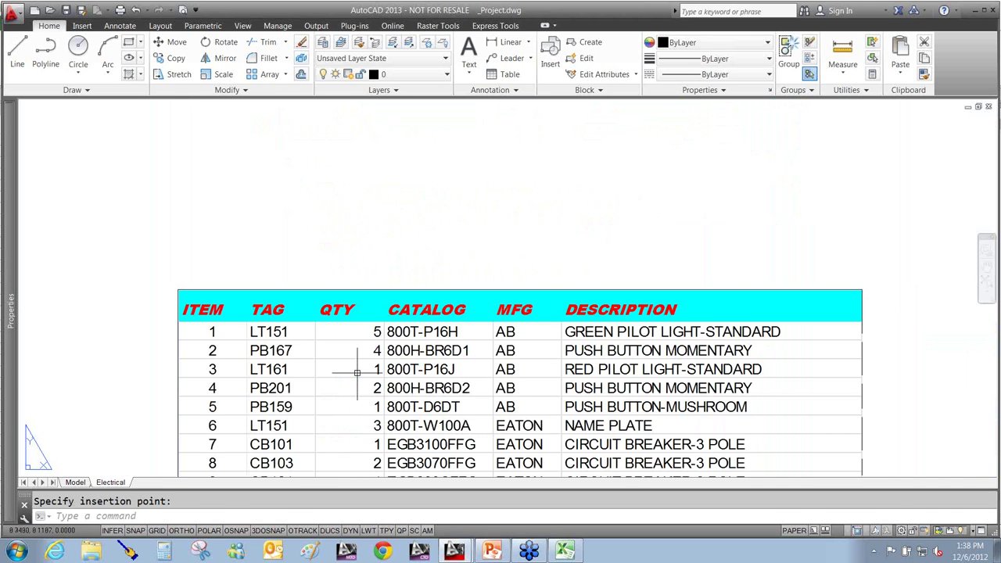
pyautogui.scroll(3, 357, 373)
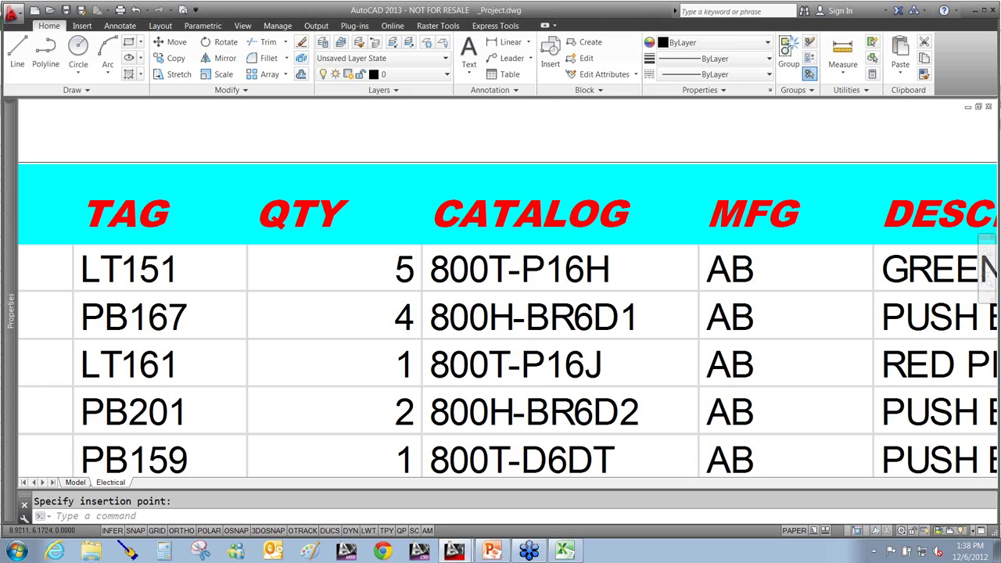
pyautogui.scroll(-6, 382, 345)
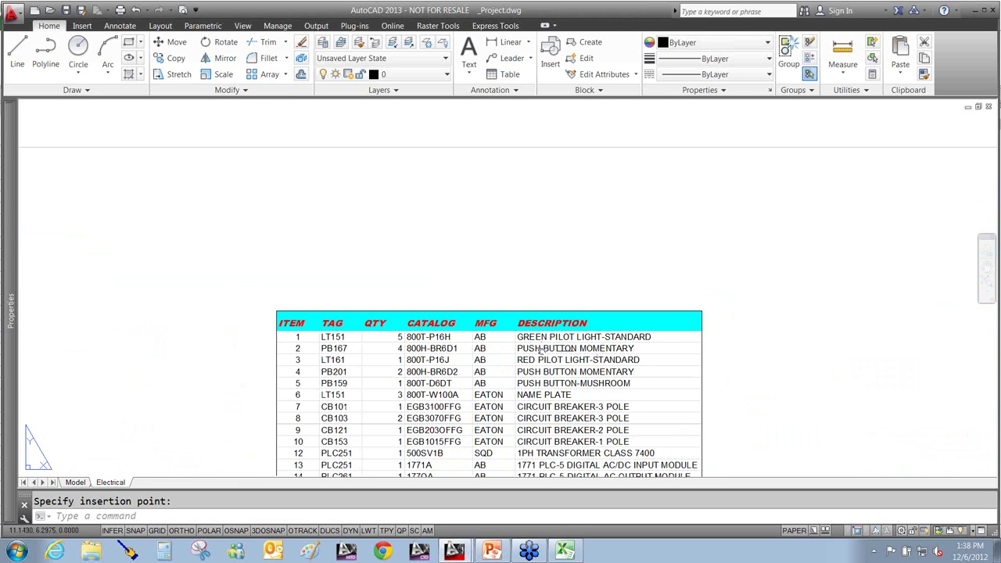
pyautogui.moveTo(542, 352)
pyautogui.mouseDown(button='middle')
pyautogui.moveTo(537, 262)
pyautogui.moveTo(525, 283)
pyautogui.mouseUp(button='middle')
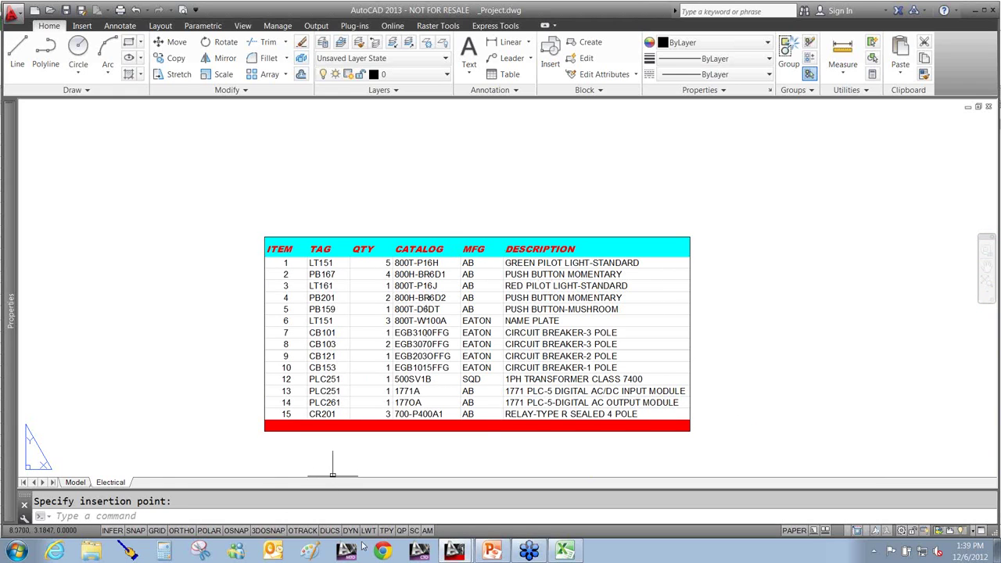
# Open _Project-Electrical.dwf in Autodesk Design Review and compare the display quality of the floor plan linework with the BOM table text
pyautogui.click(91, 551)
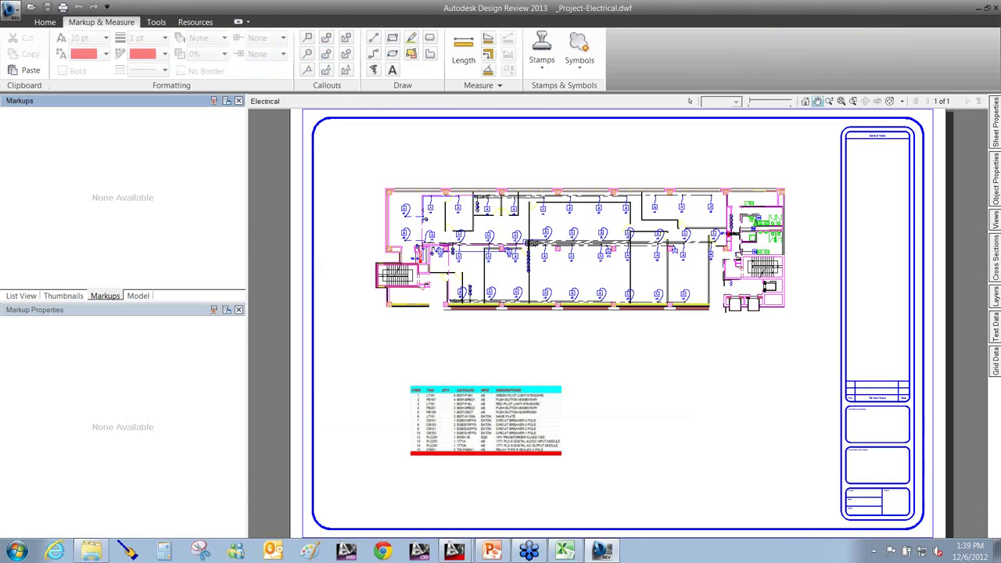
pyautogui.scroll(10, 735, 262)
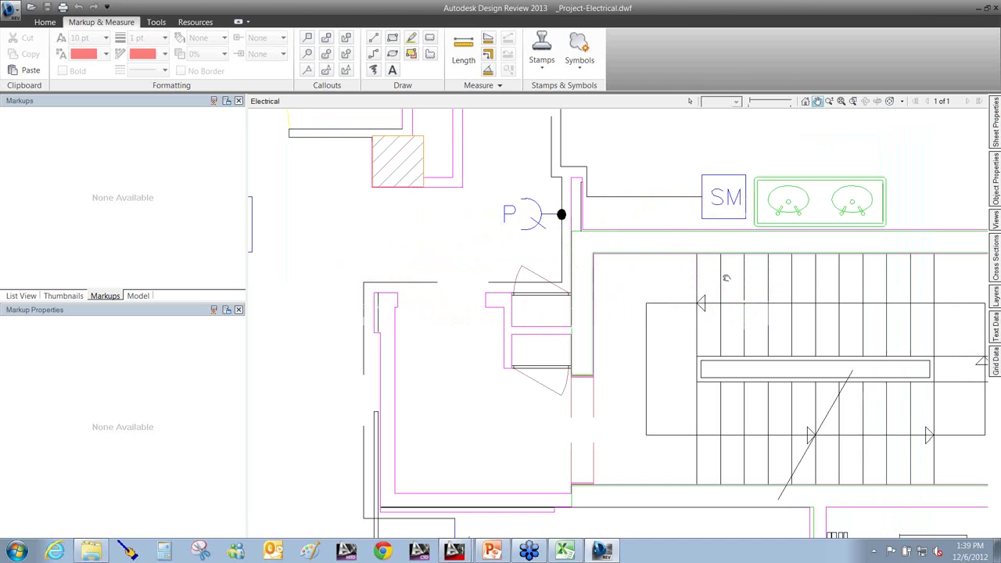
pyautogui.scroll(-6, 726, 278)
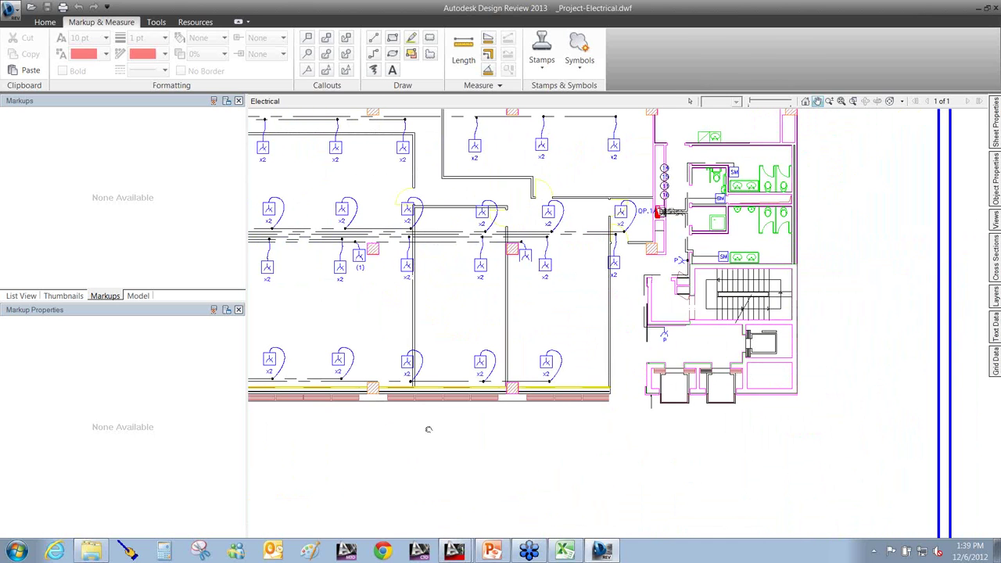
pyautogui.moveTo(429, 430); pyautogui.dragTo(829, 137)
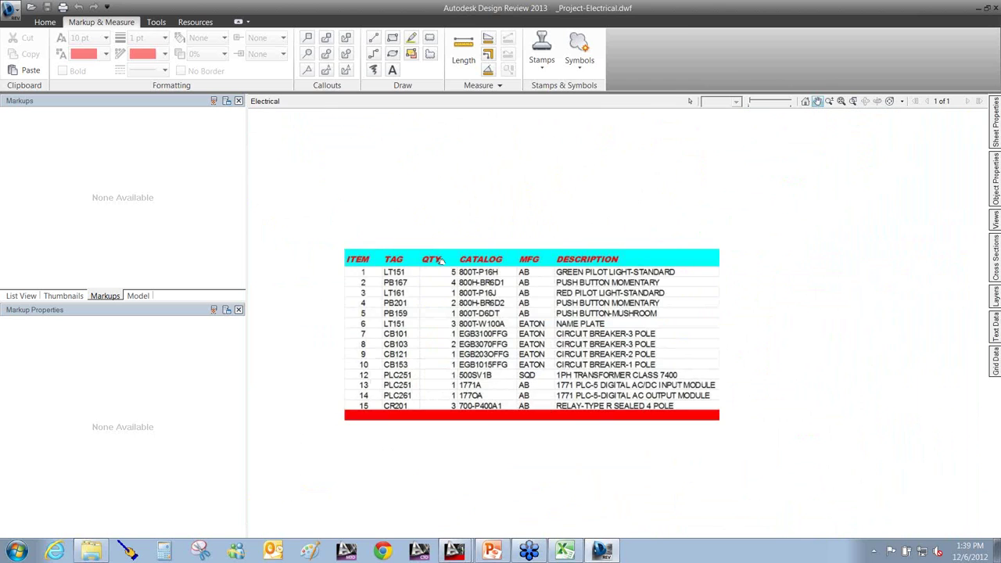
pyautogui.scroll(1, 451, 279)
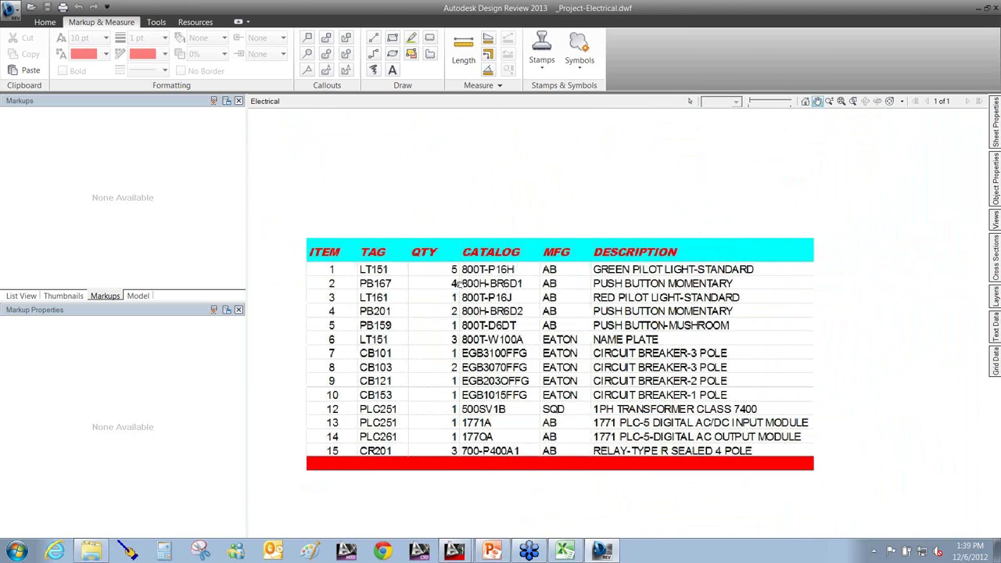
pyautogui.scroll(1, 452, 282)
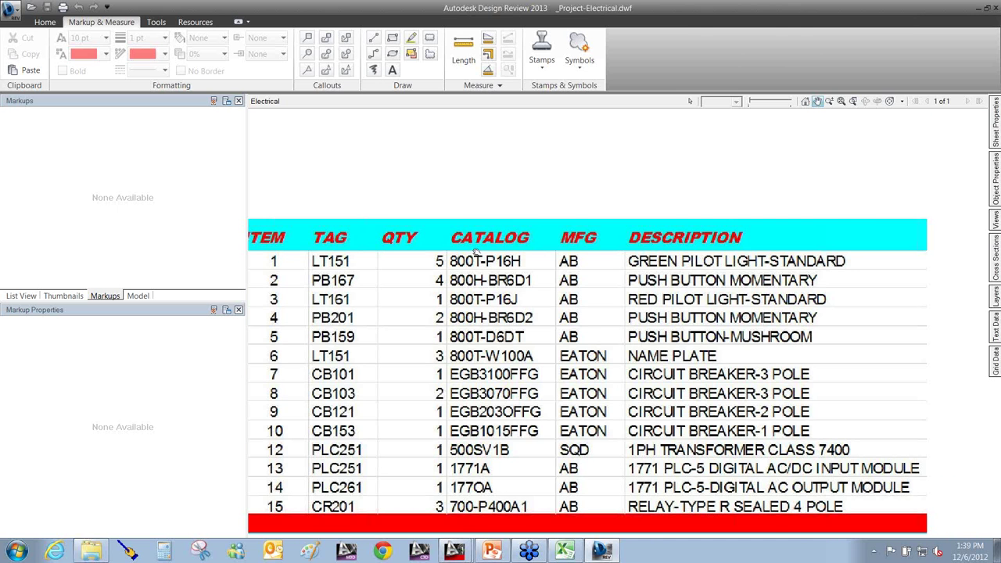
pyautogui.scroll(4, 475, 251)
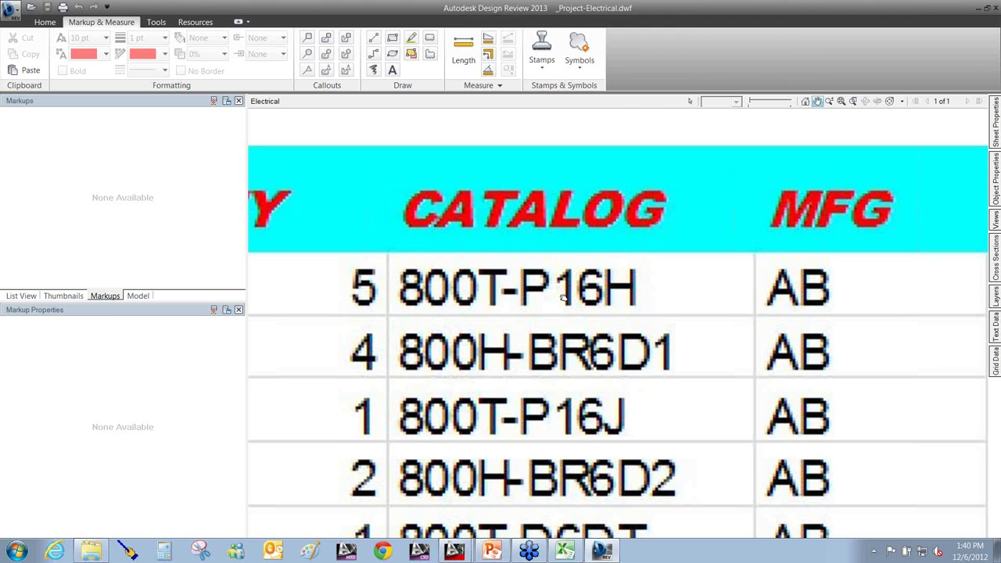
pyautogui.scroll(-8, 562, 298)
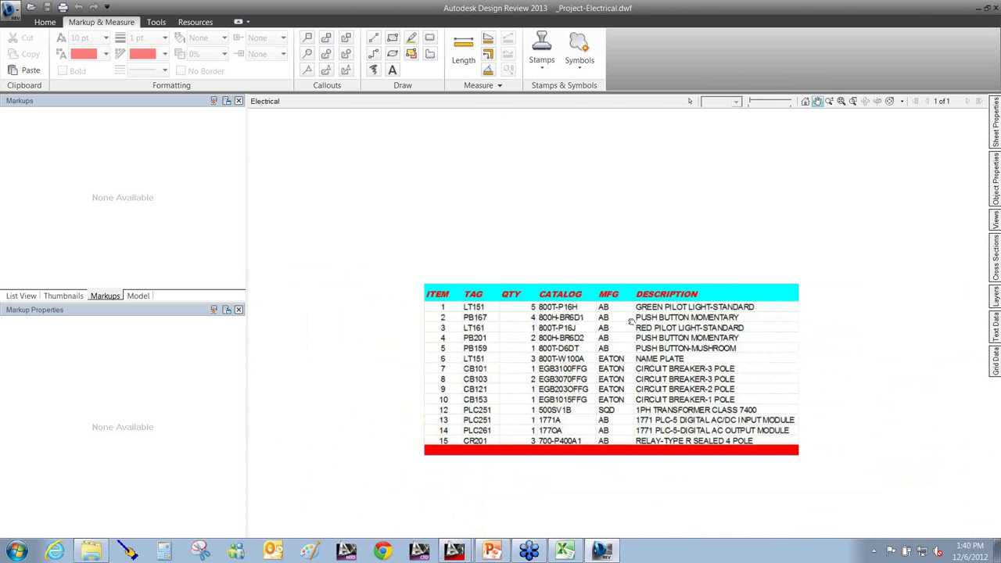
pyautogui.scroll(-3, 630, 322)
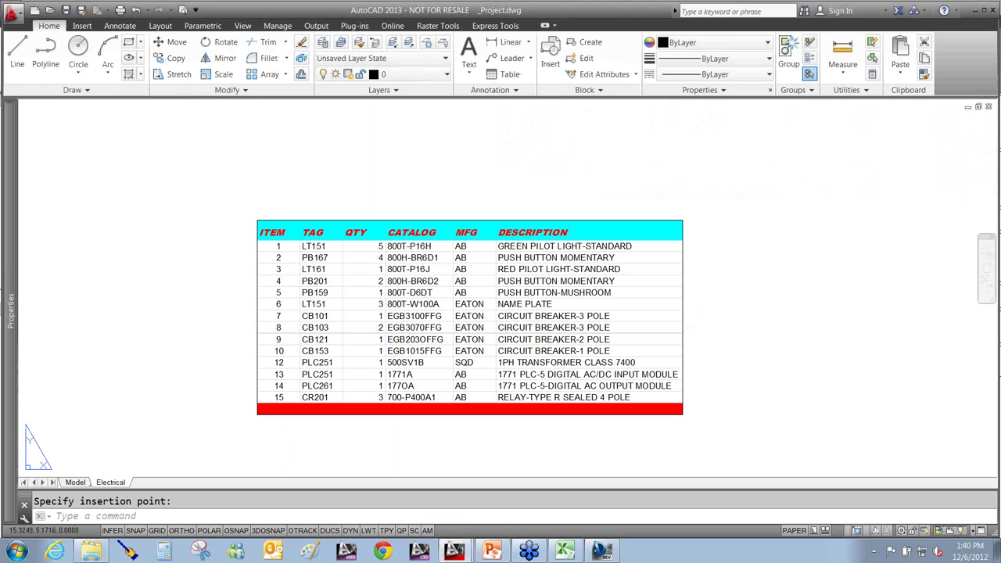
# Delete the pasted BOM table from the Electrical layout of _Project.dwg in AutoCAD
pyautogui.scroll(-2, 788, 330)
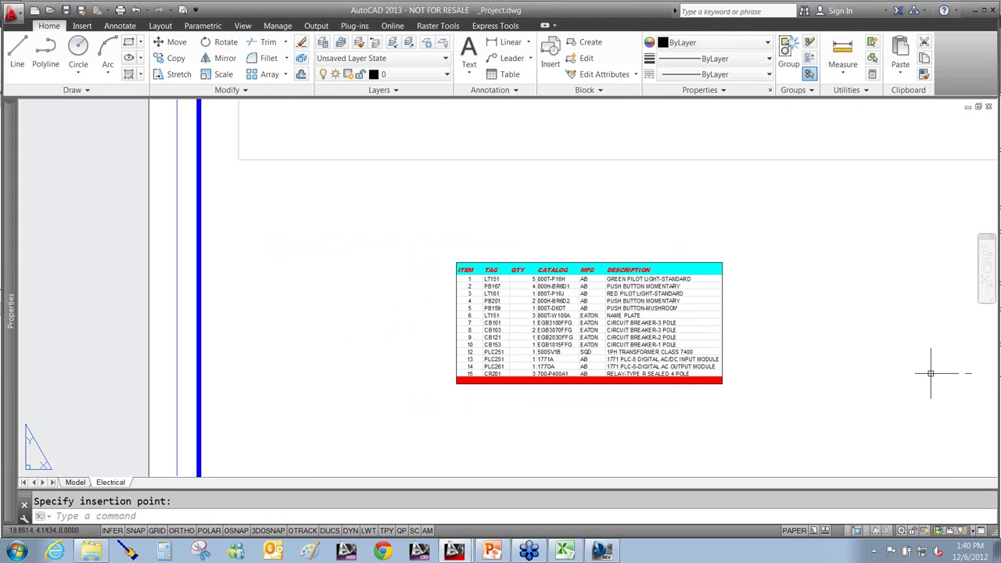
pyautogui.scroll(-2, 855, 350)
pyautogui.moveTo(852, 351); pyautogui.dragTo(639, 366, button='middle')
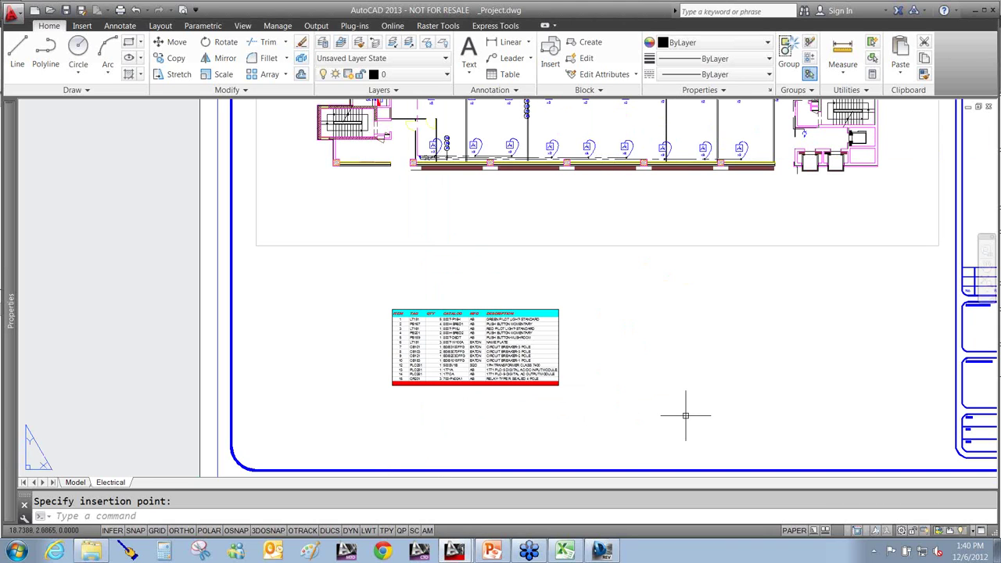
pyautogui.scroll(-2, 686, 415)
pyautogui.moveTo(745, 374); pyautogui.dragTo(657, 396, button='middle')
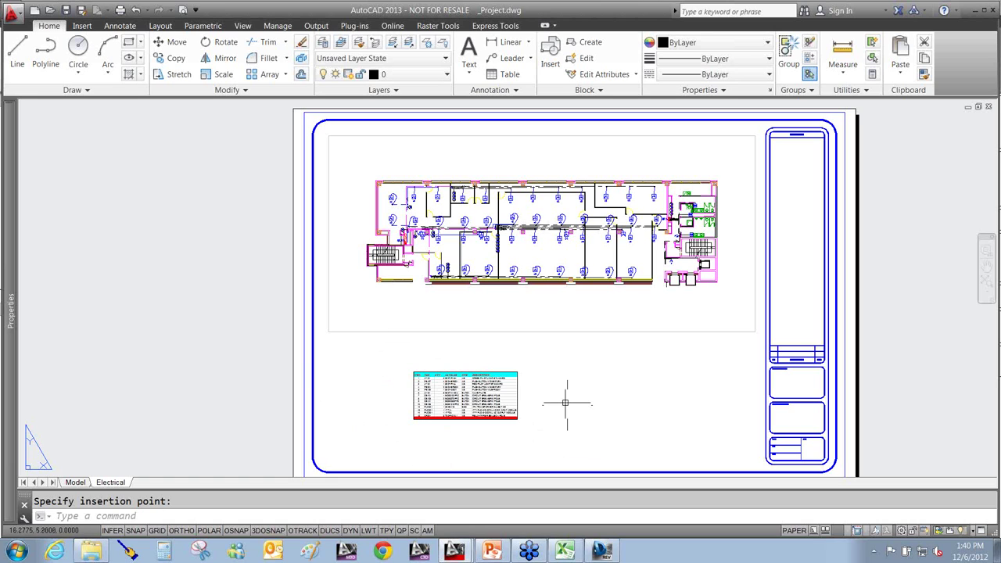
pyautogui.click(477, 354)
pyautogui.click(438, 390)
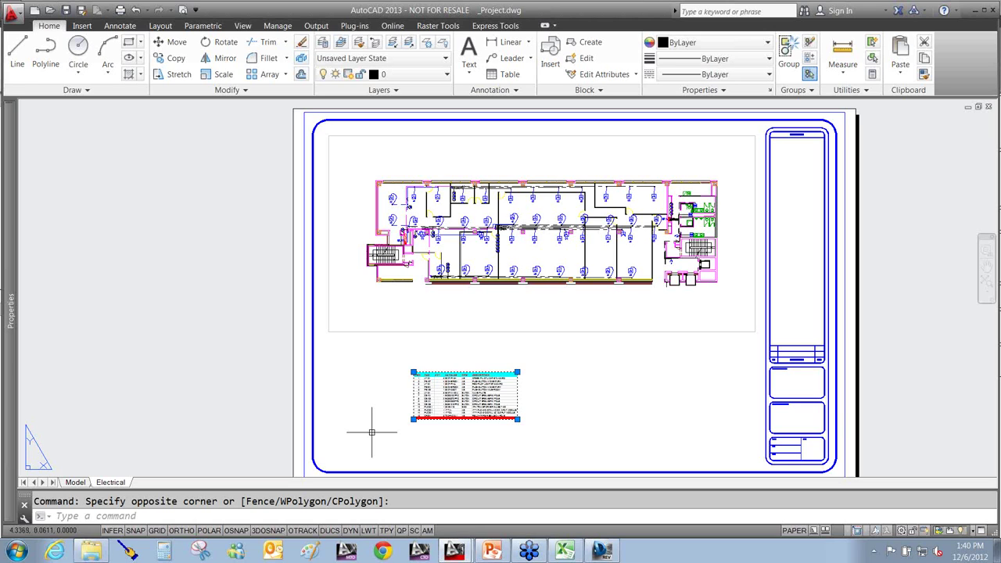
pyautogui.press('Delete')
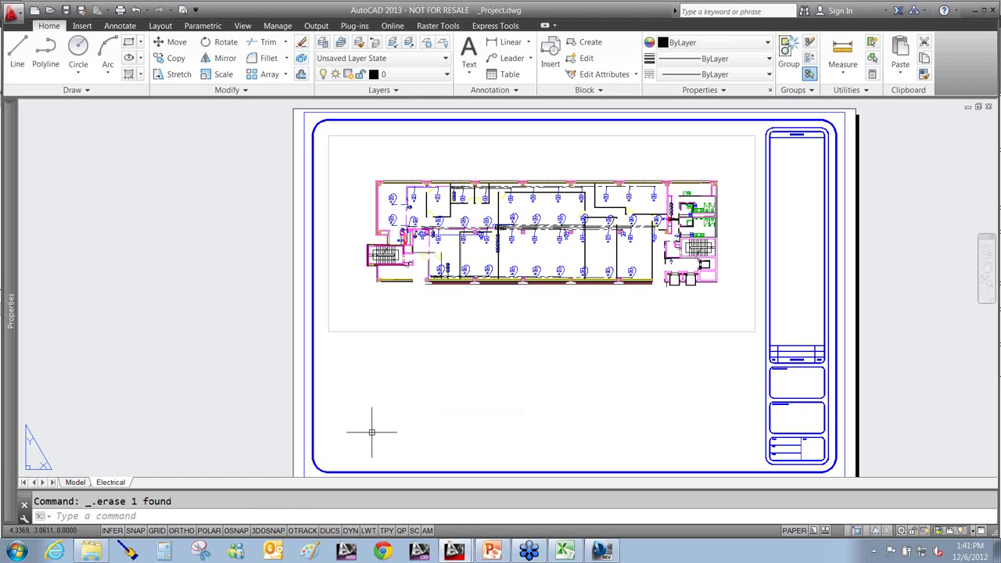
# Switch back to the OLE (Copy / Paste) slide in the PowerPoint slide show
pyautogui.click(493, 551)
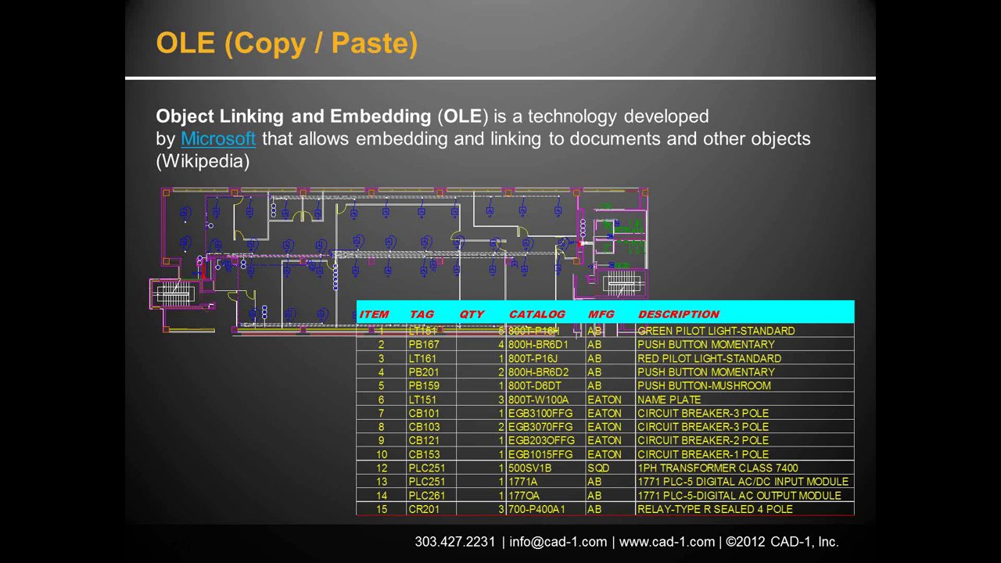
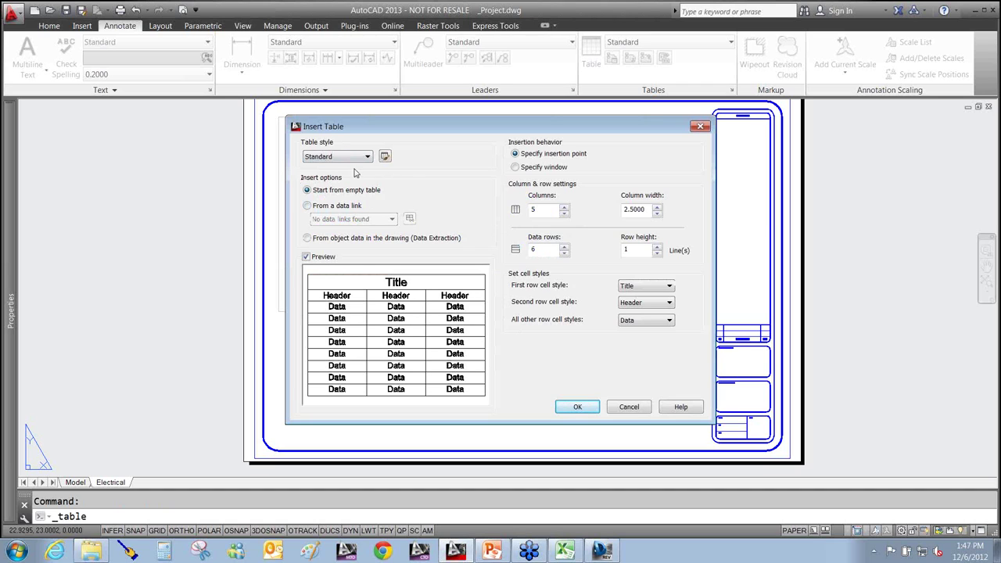
# Switch to the e-Pointer annotation tool, set a thicker red arrow, and point it at the "Start from empty table" option
pyautogui.click(128, 552)
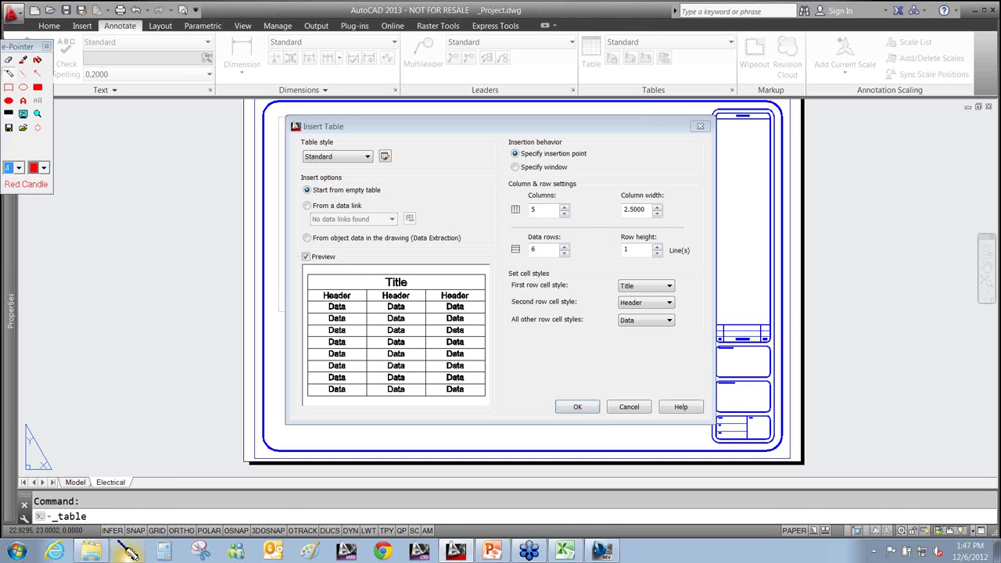
pyautogui.click(18, 167)
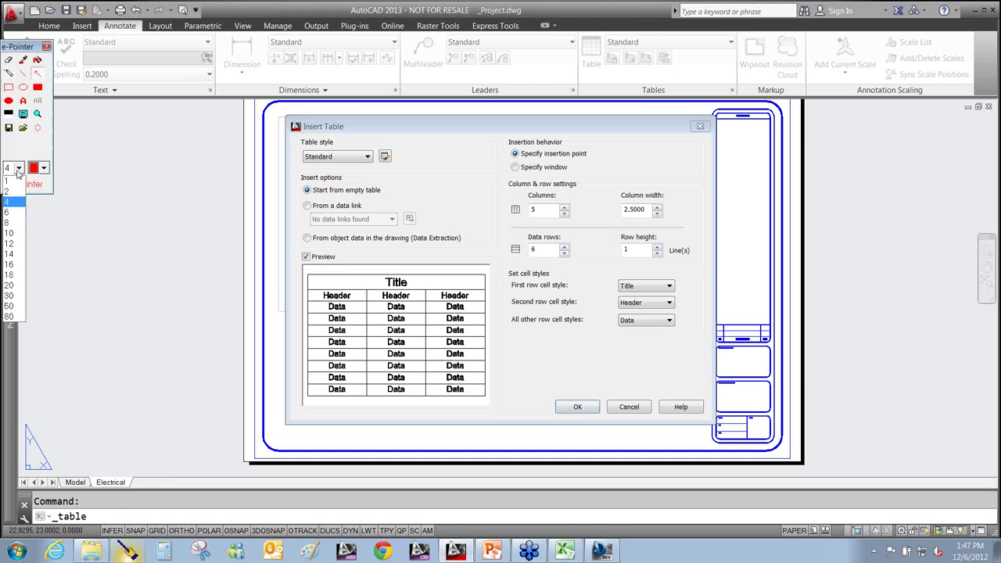
pyautogui.click(10, 247)
pyautogui.moveTo(27, 48)
pyautogui.mouseDown()
pyautogui.moveTo(35, 71)
pyautogui.moveTo(108, 145)
pyautogui.mouseUp()
pyautogui.click(119, 169)
pyautogui.moveTo(463, 147); pyautogui.dragTo(388, 187)
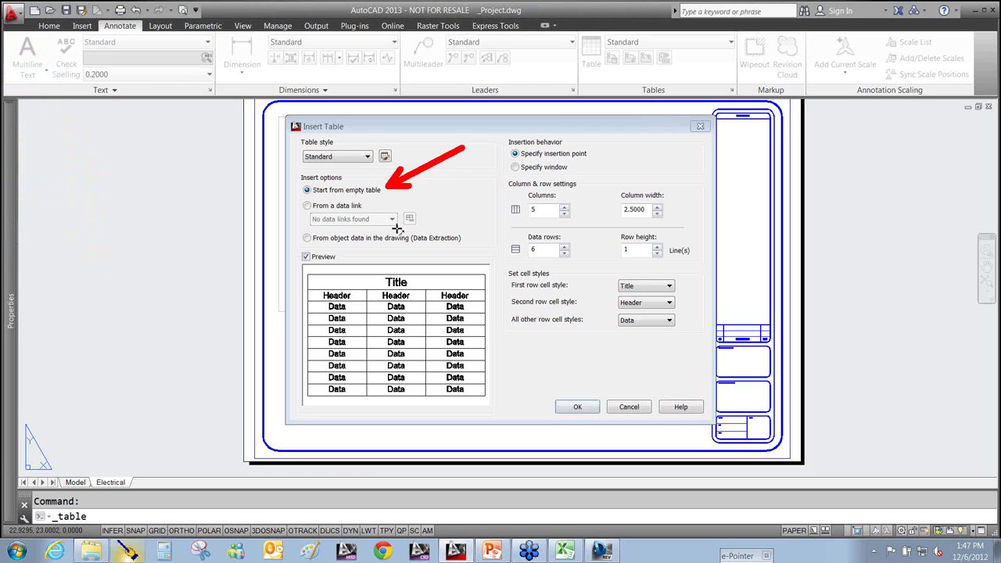
# Draw more red arrows across the Insert Table dialog and clear all the annotations
pyautogui.moveTo(363, 190); pyautogui.dragTo(397, 333)
pyautogui.moveTo(383, 362); pyautogui.dragTo(739, 215)
pyautogui.moveTo(692, 385); pyautogui.dragTo(540, 163)
pyautogui.moveTo(692, 186); pyautogui.dragTo(266, 194)
pyautogui.moveTo(301, 137)
pyautogui.mouseDown()
pyautogui.moveTo(188, 274)
pyautogui.moveTo(270, 405)
pyautogui.mouseUp()
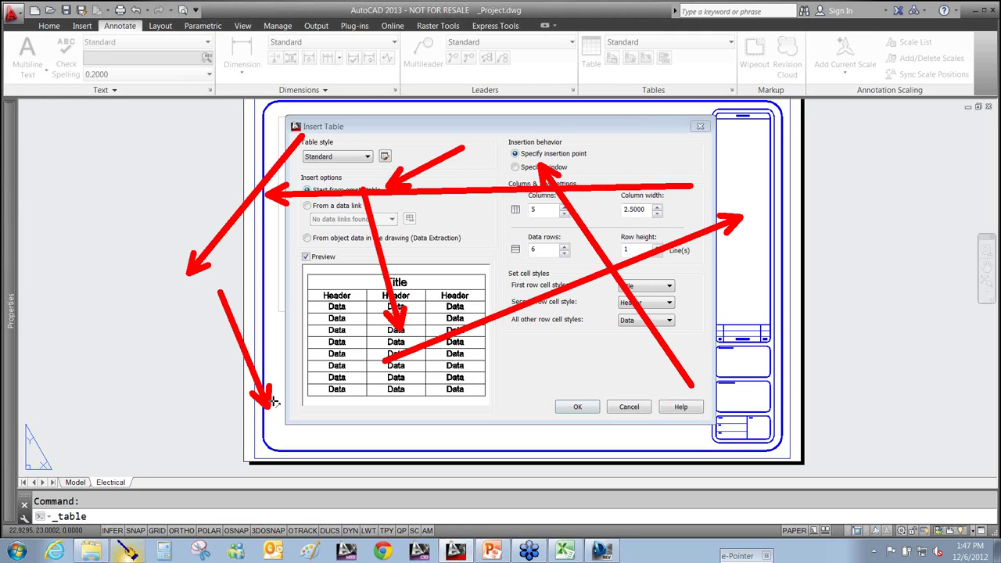
pyautogui.press('Escape')
pyautogui.moveTo(483, 156); pyautogui.dragTo(390, 190)
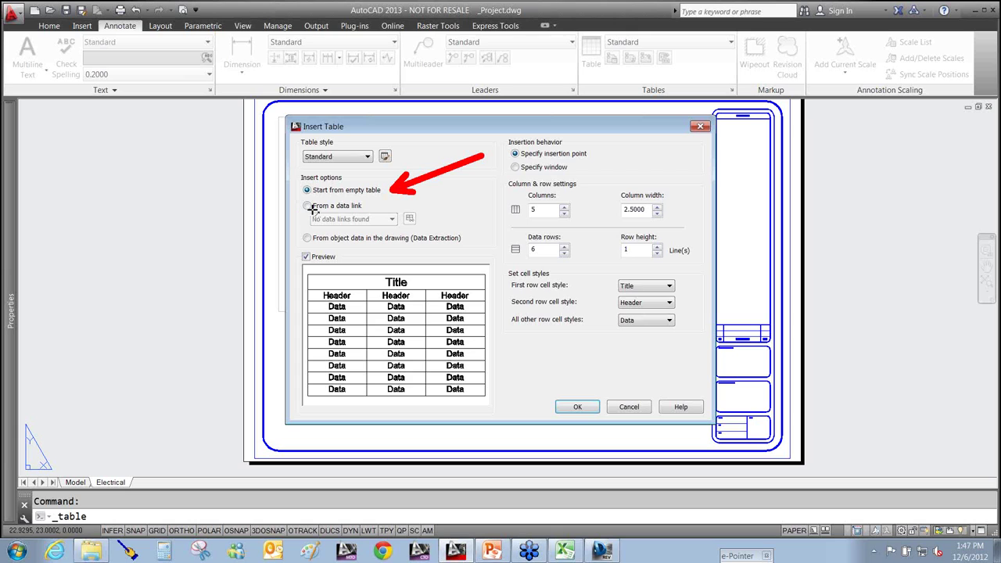
pyautogui.press('Escape')
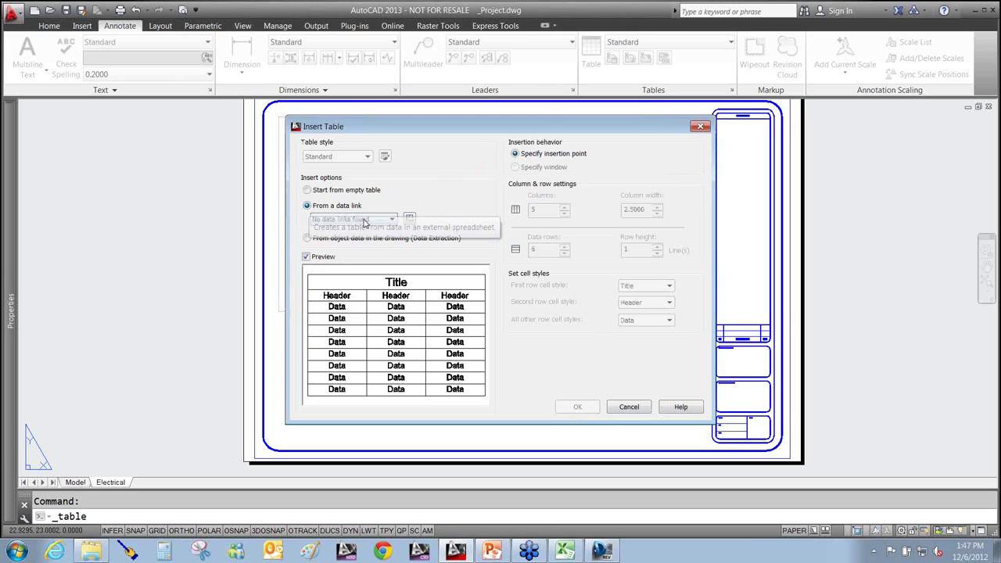
# Open the Data Link Manager for a table based on a data link and mark the matching Tables command with a red arrow
pyautogui.click(392, 220)
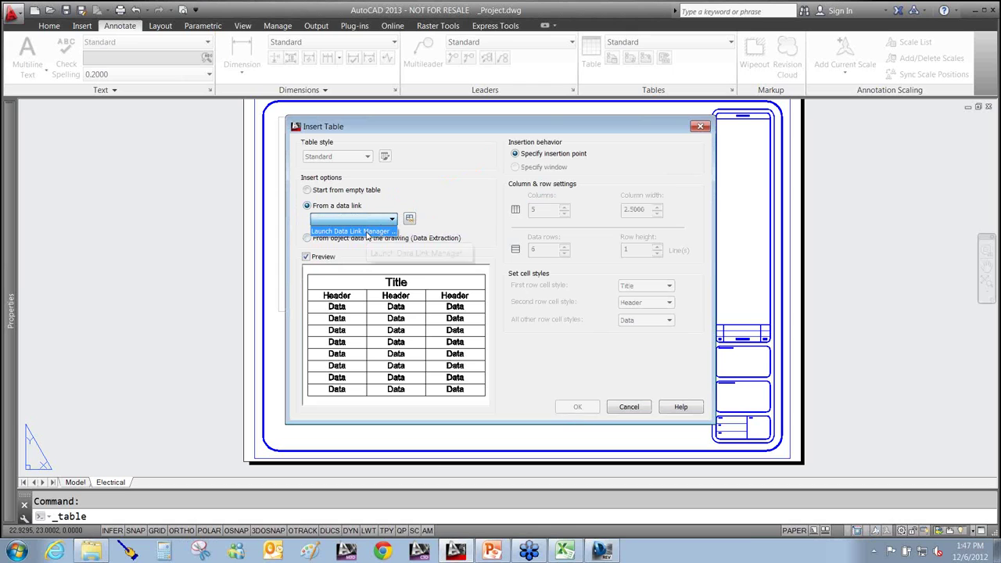
pyautogui.click(367, 232)
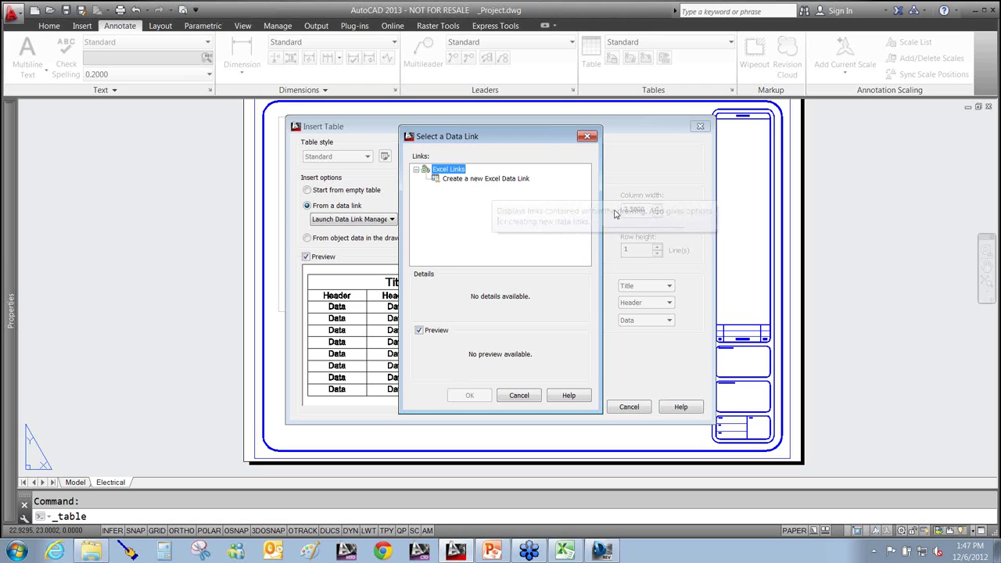
pyautogui.press('super')
pyautogui.moveTo(609, 185); pyautogui.dragTo(660, 68)
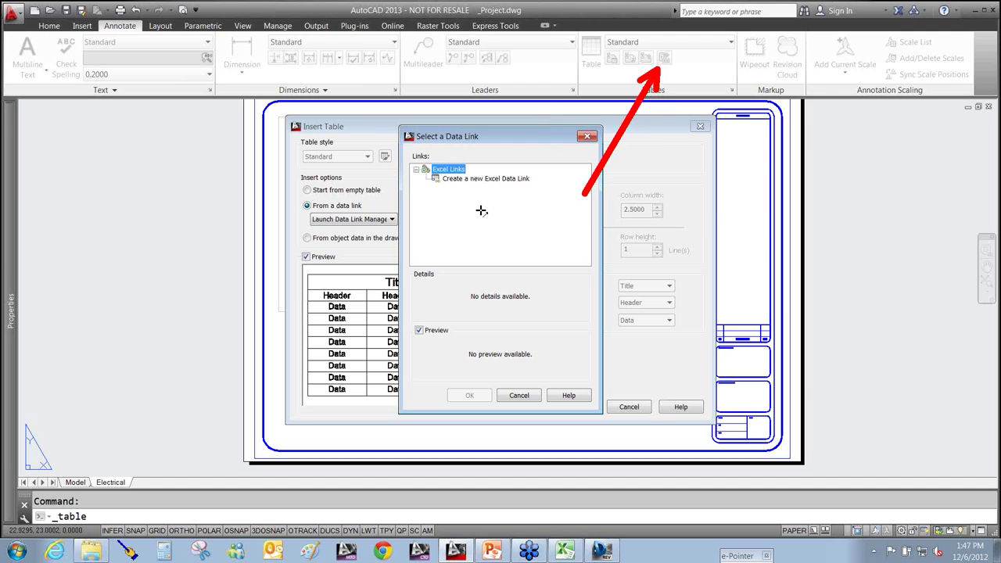
# Create a new Excel data link named "Electrical BOM"
pyautogui.click(476, 179)
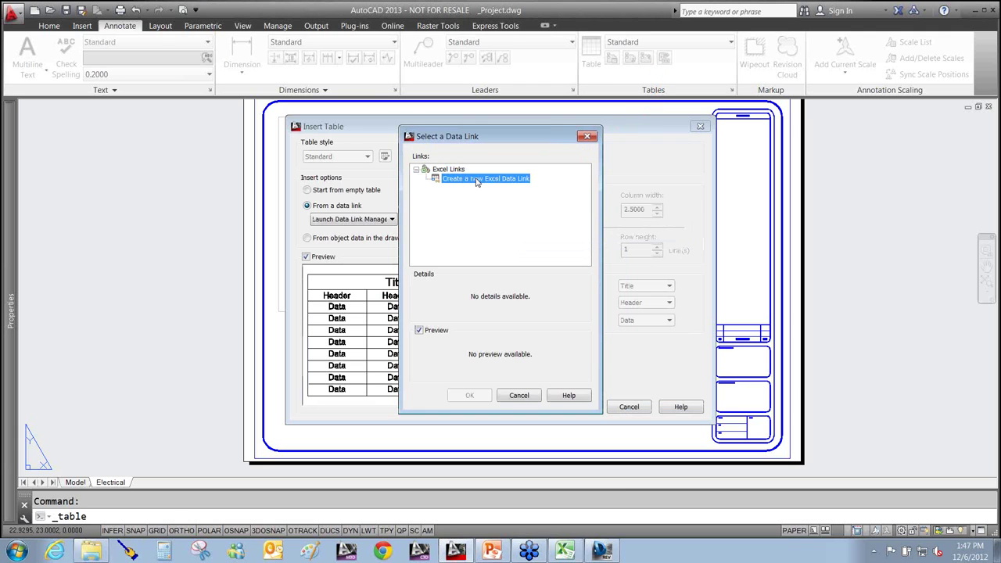
pyautogui.doubleClick(476, 179)
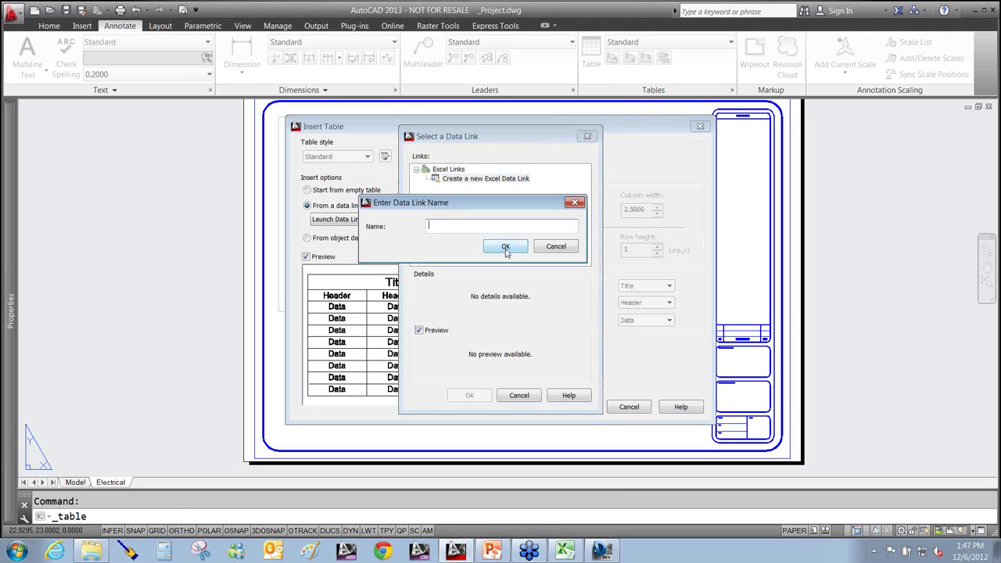
pyautogui.write('Electrical BOM')
pyautogui.click(504, 249)
pyautogui.click(521, 249)
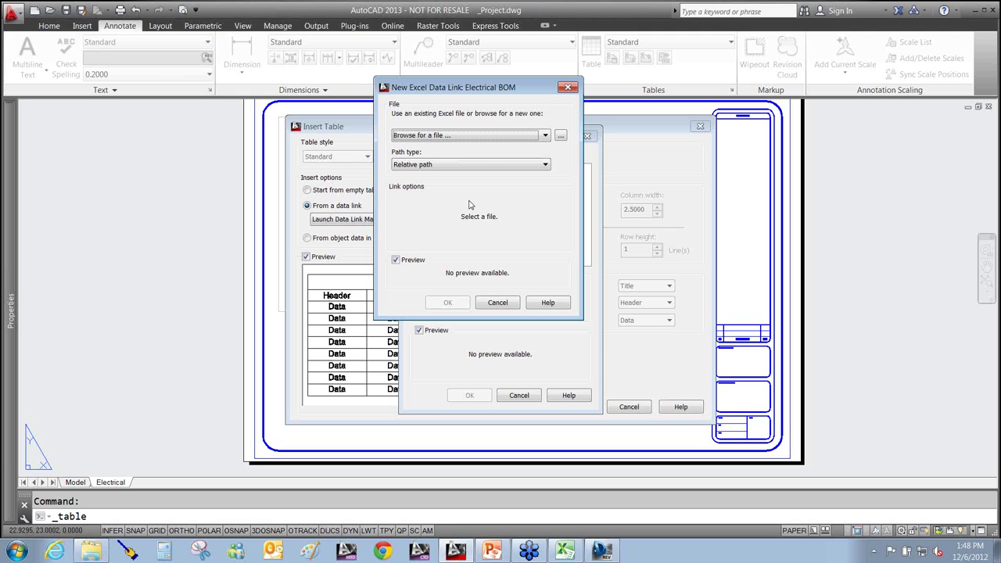
# Choose Electrical BOM-12.xls from the ACAD-XLS folder as the data link's source file
pyautogui.click(560, 136)
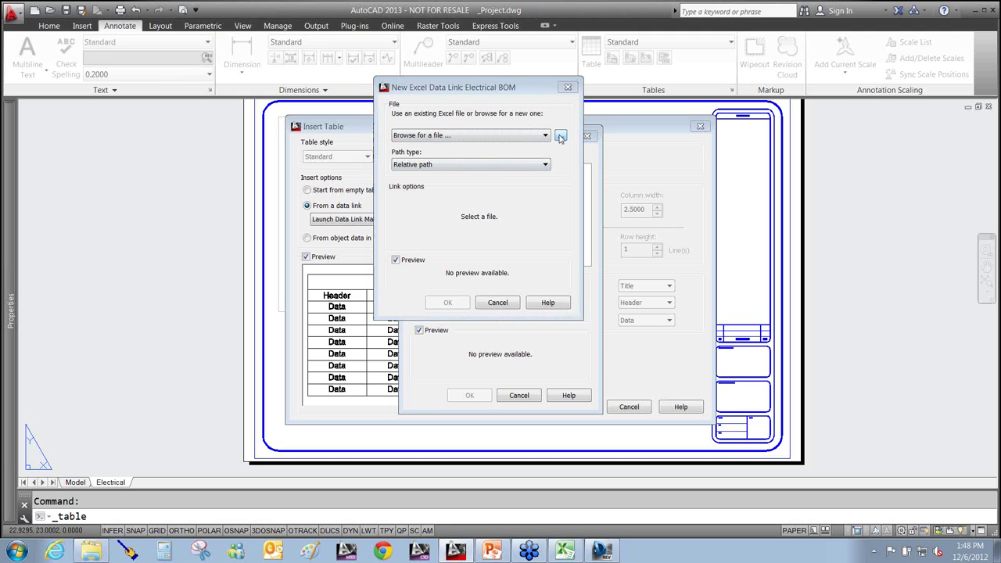
pyautogui.click(500, 334)
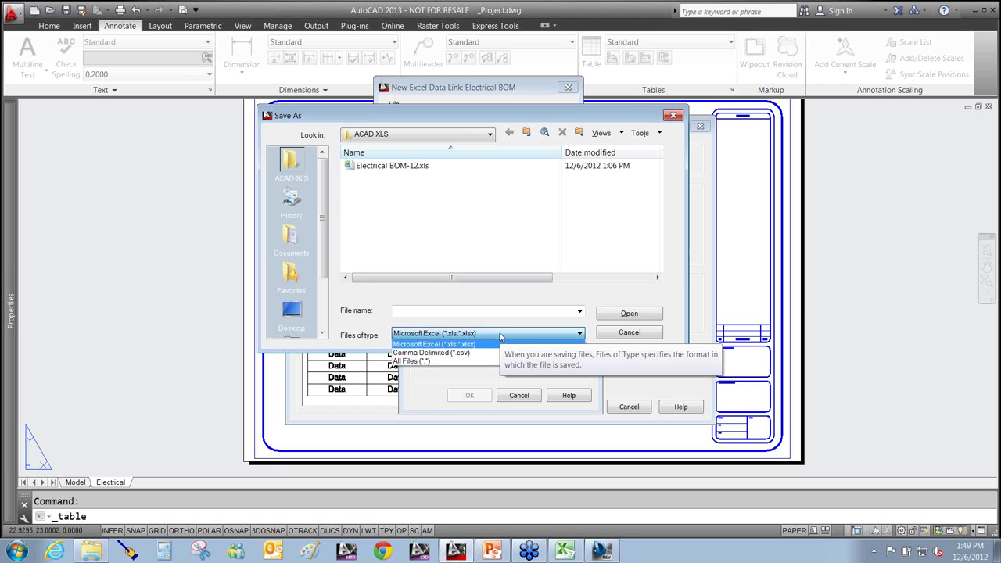
pyautogui.click(502, 333)
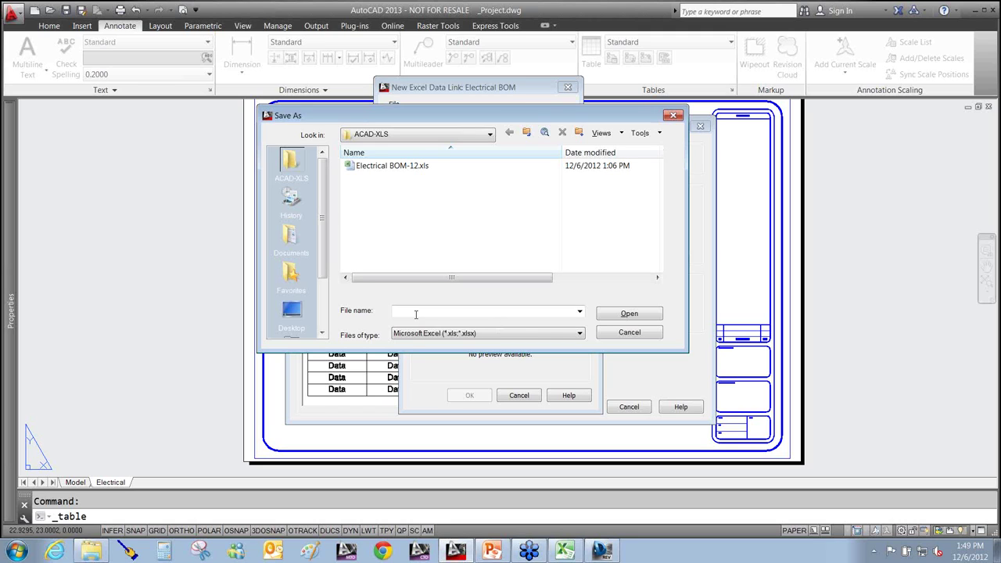
pyautogui.click(370, 173)
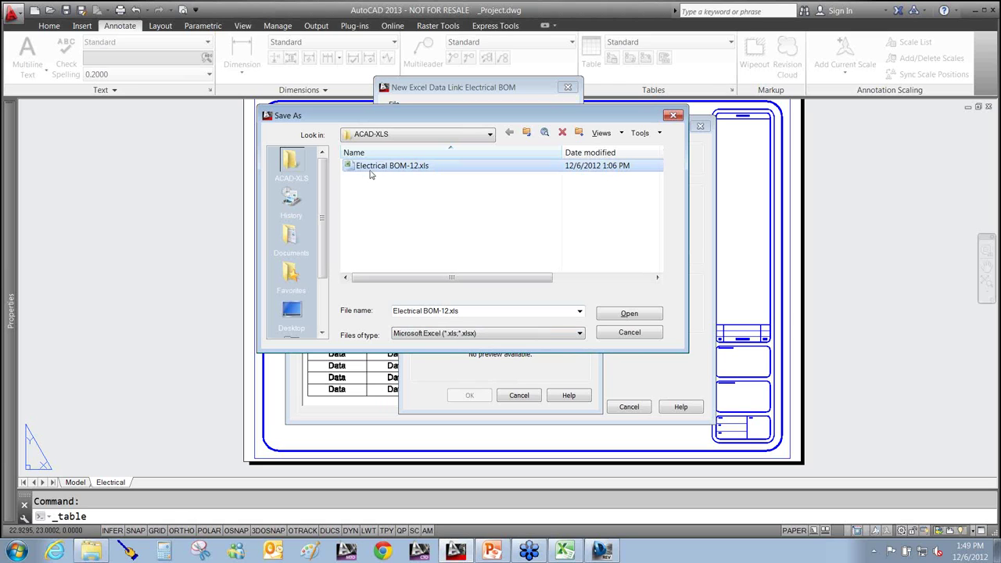
pyautogui.click(625, 316)
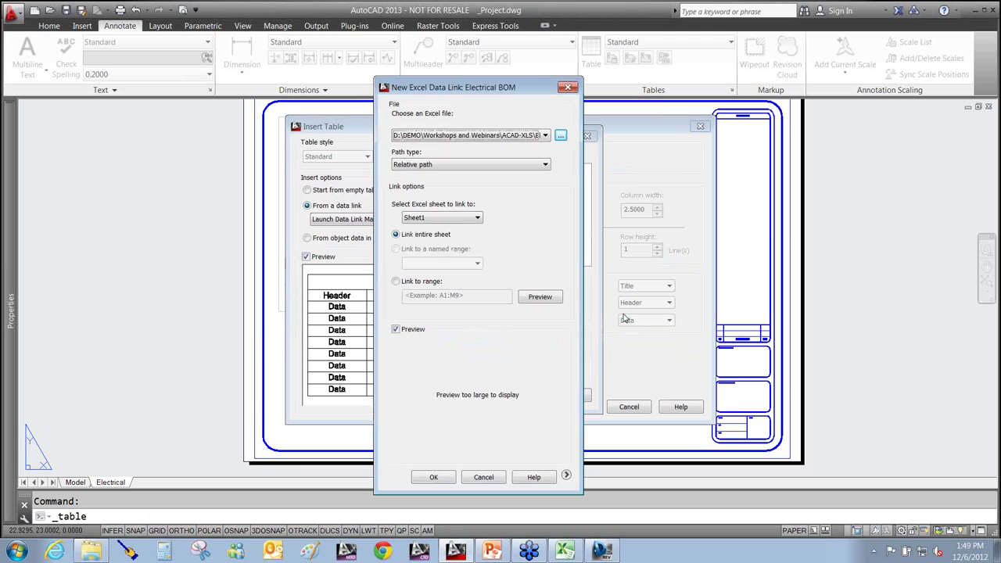
# Set the data link's path type to Full path and keep Sheet1 as the sheet to link
pyautogui.click(435, 167)
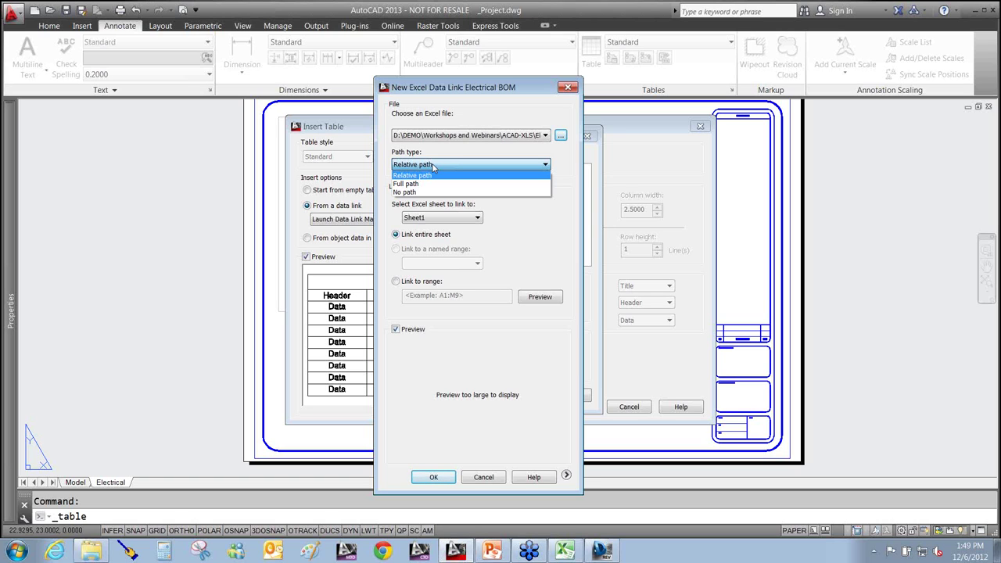
pyautogui.click(439, 167)
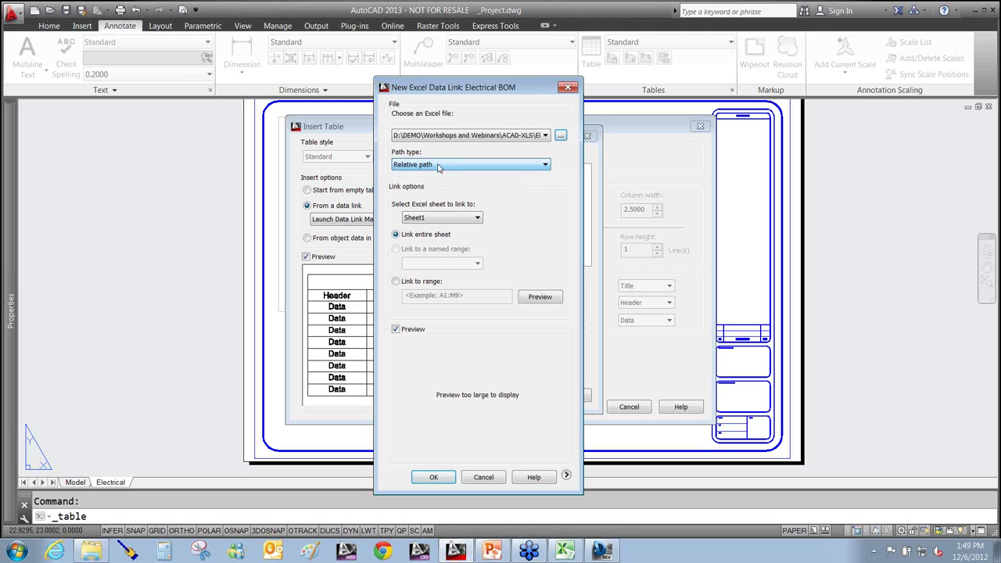
pyautogui.click(438, 166)
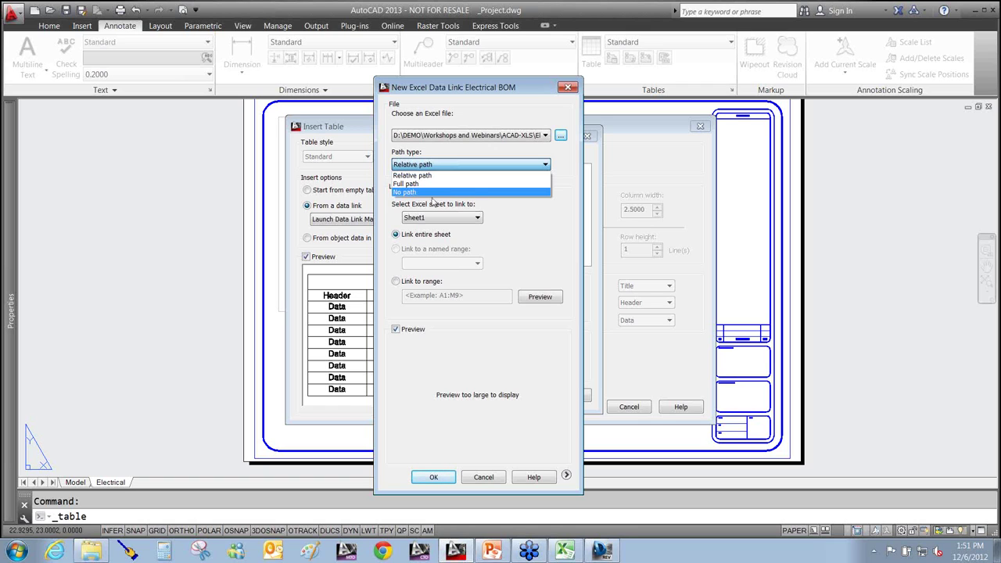
pyautogui.click(415, 183)
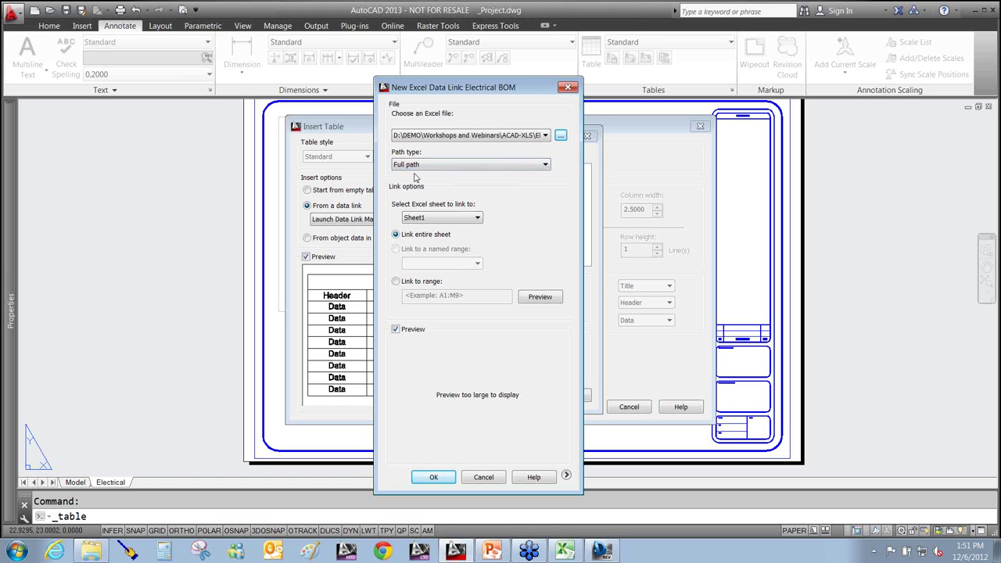
pyautogui.click(447, 219)
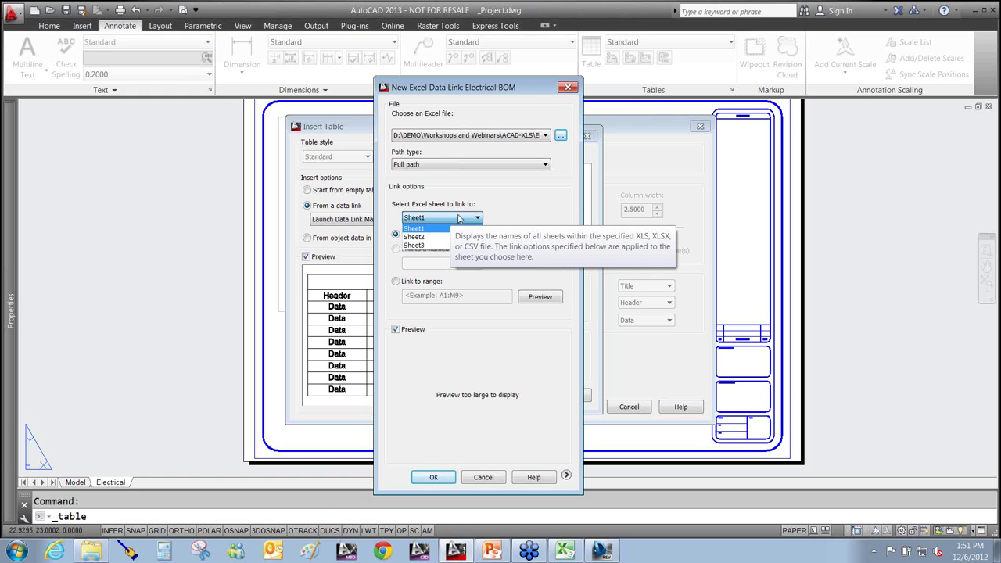
pyautogui.click(480, 217)
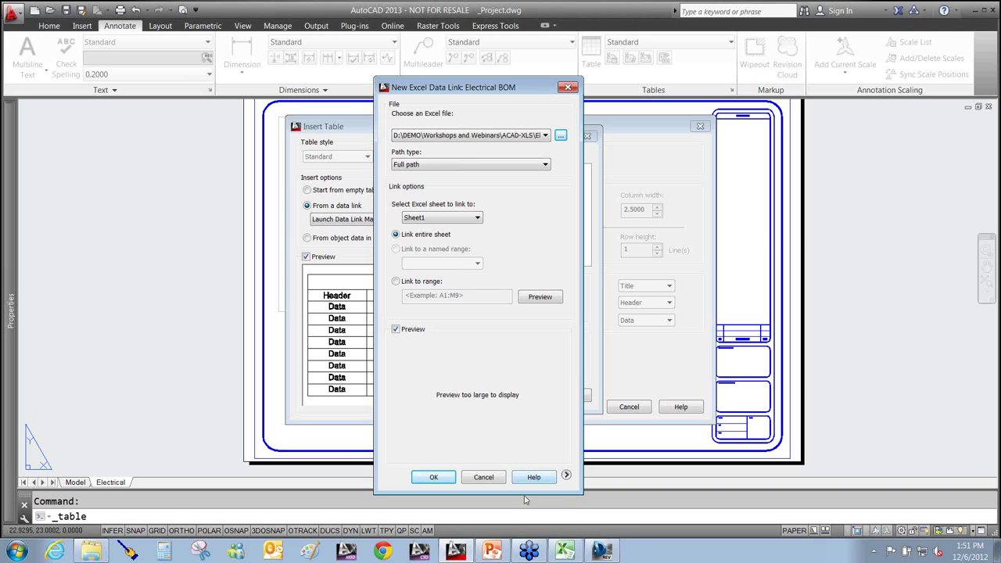
# Switch to Excel, clear the copied BOM range, and close Electrical BOM-12.xls without saving the changes
pyautogui.click(563, 554)
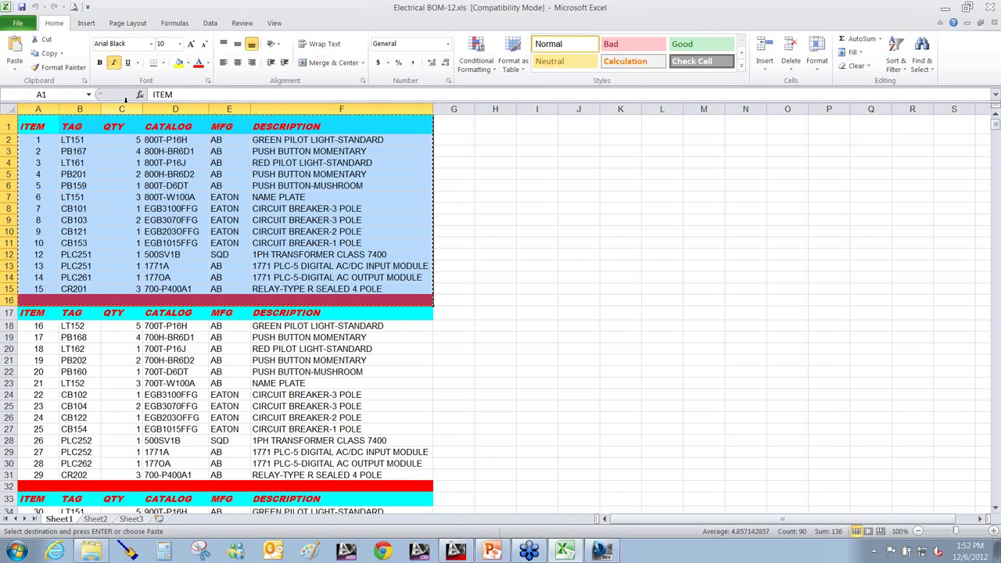
pyautogui.click(166, 94)
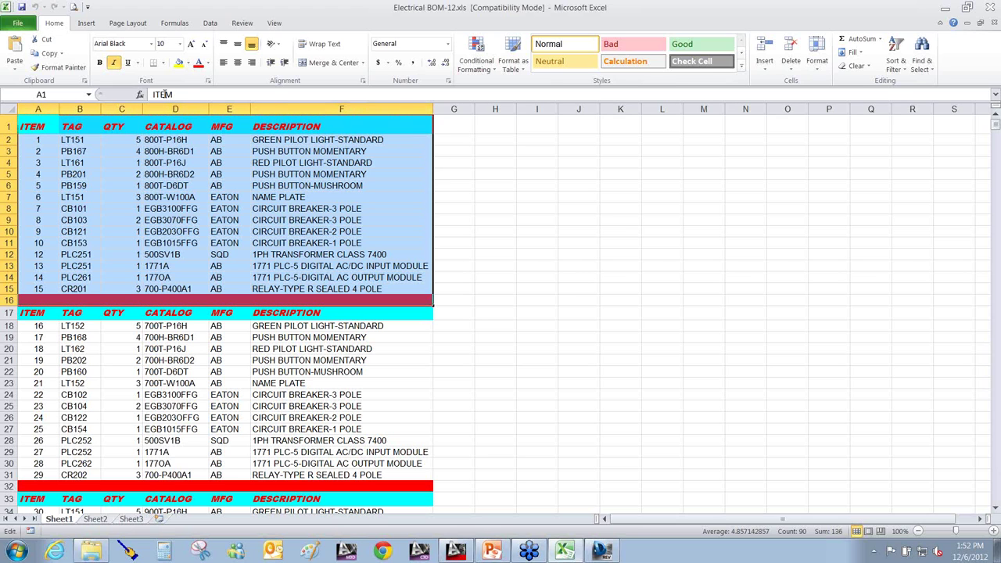
pyautogui.doubleClick(165, 94)
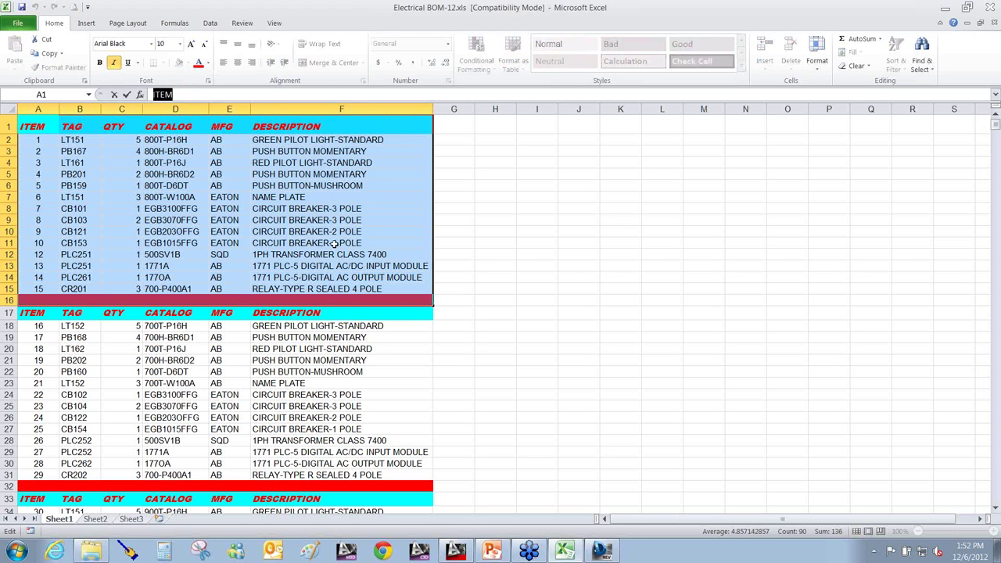
pyautogui.press('Escape')
pyautogui.click(471, 277)
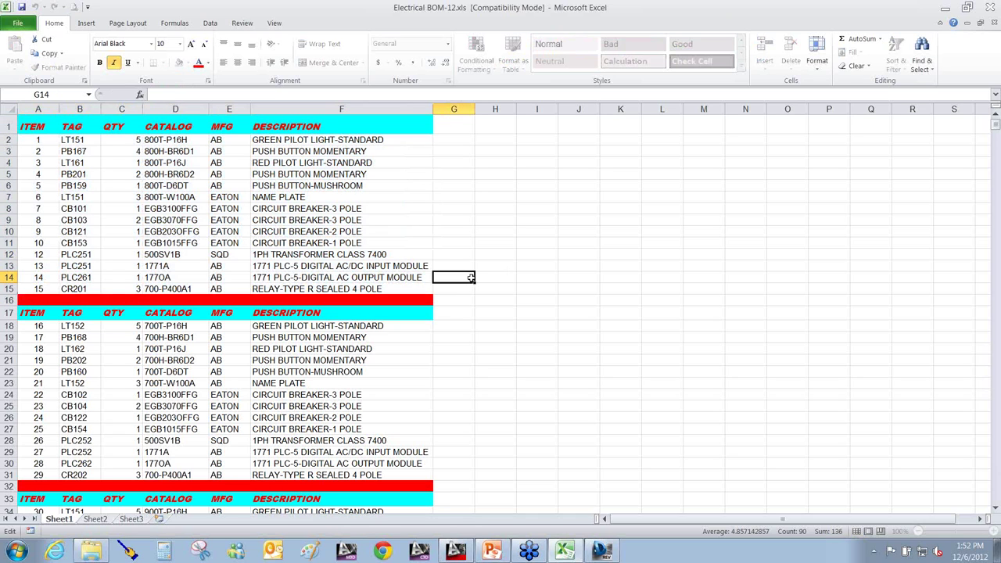
pyautogui.click(990, 7)
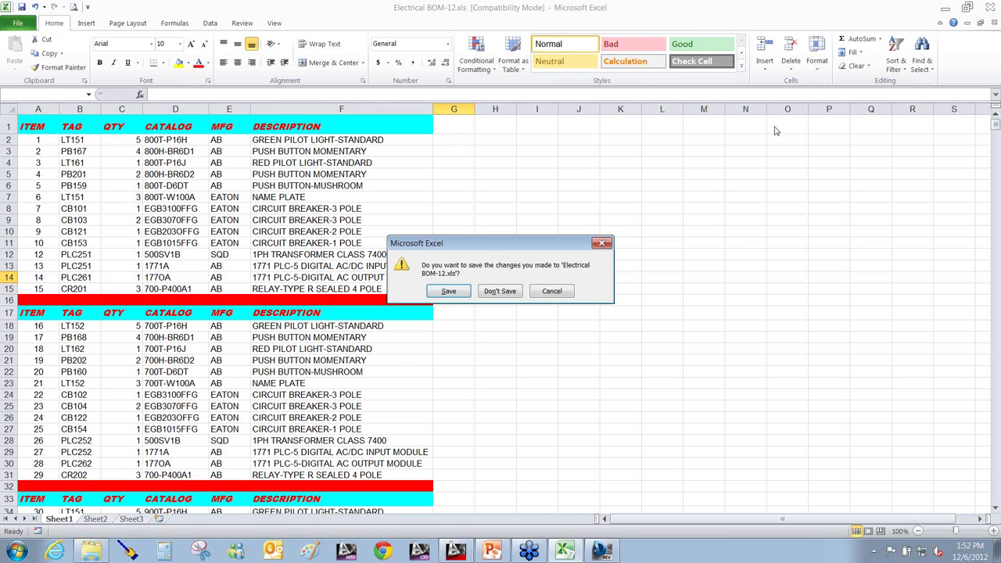
pyautogui.click(498, 291)
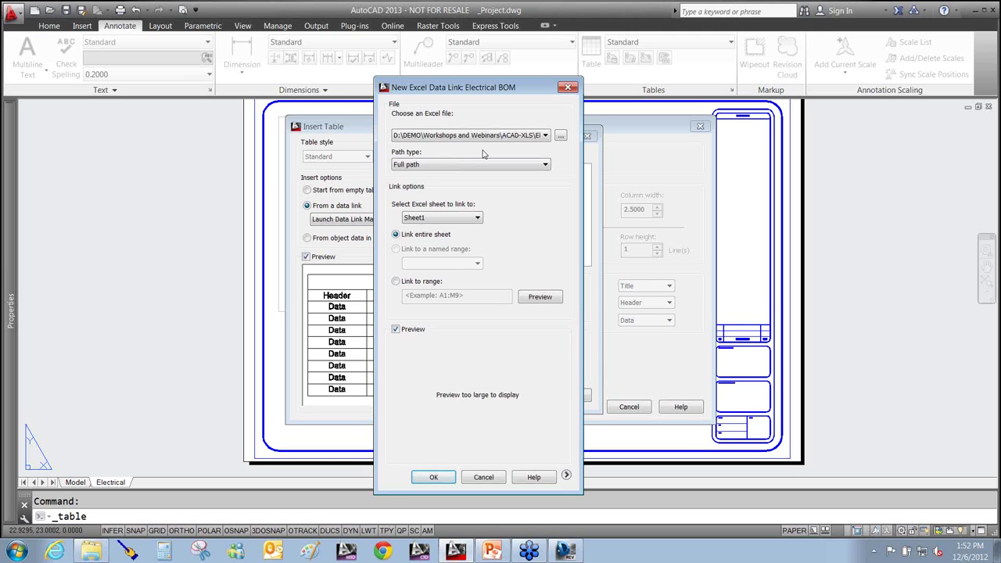
# Expand the data link's cell contents and formatting options, and accept the link to the entire Sheet1
pyautogui.moveTo(479, 87); pyautogui.dragTo(427, 40)
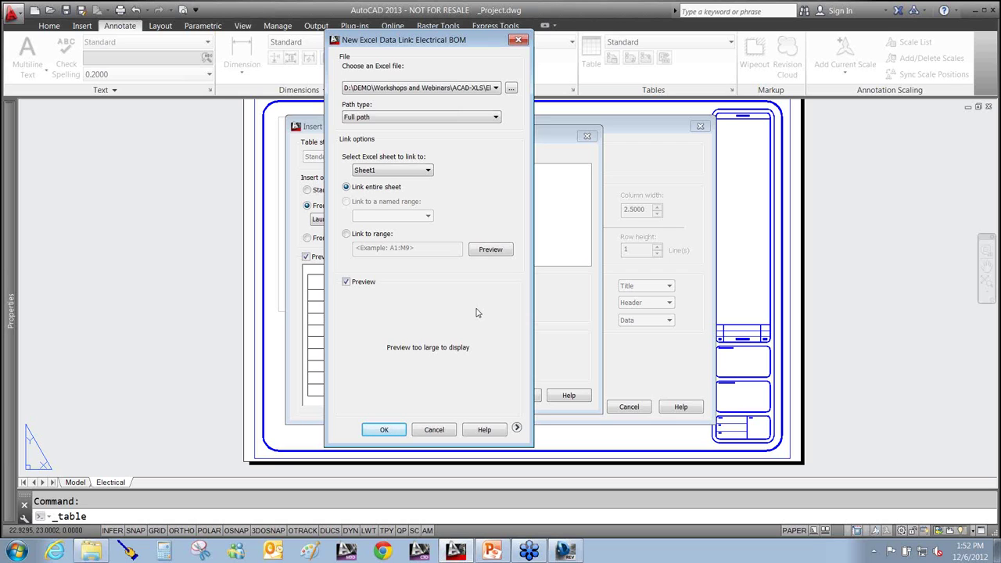
pyautogui.click(517, 428)
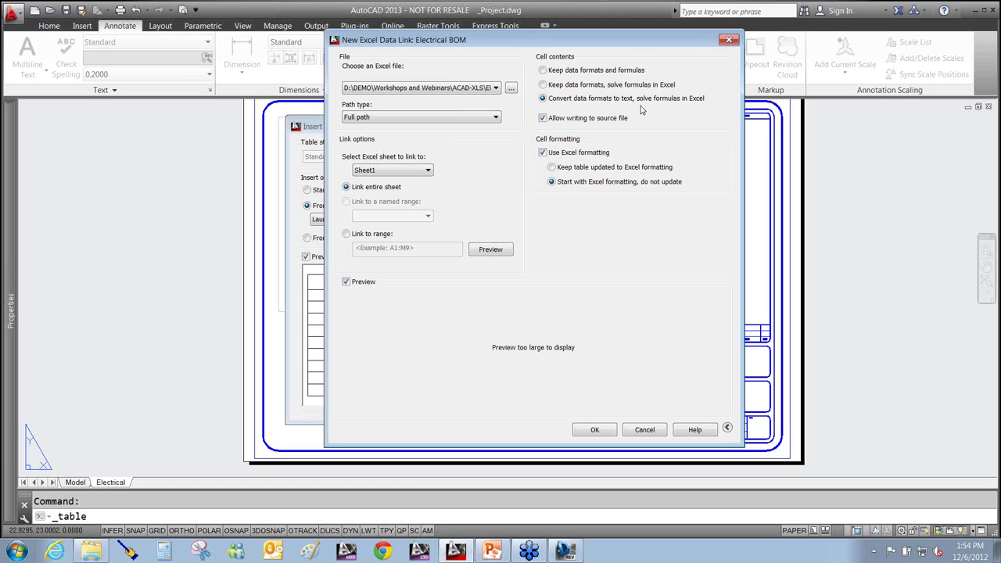
pyautogui.click(410, 171)
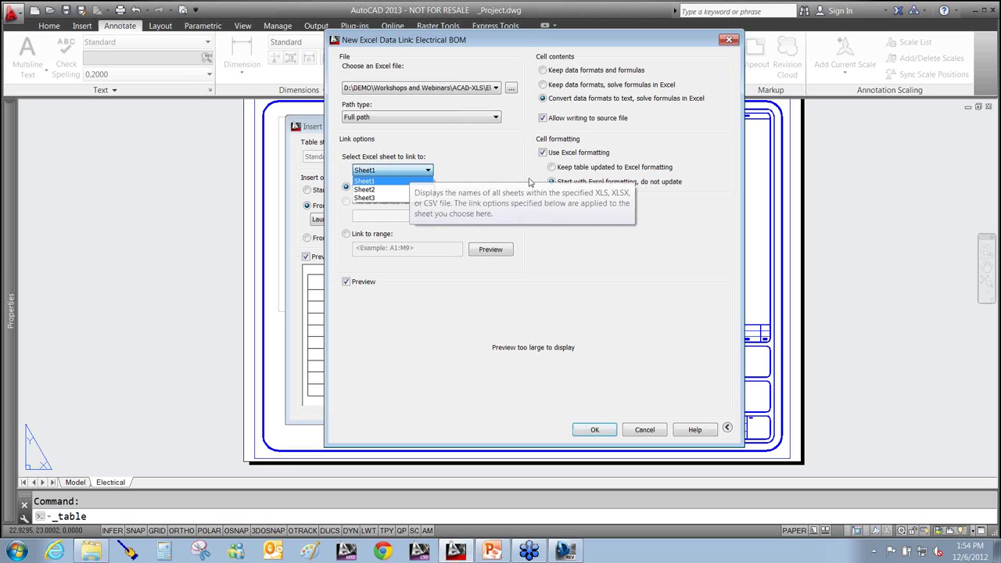
pyautogui.click(517, 172)
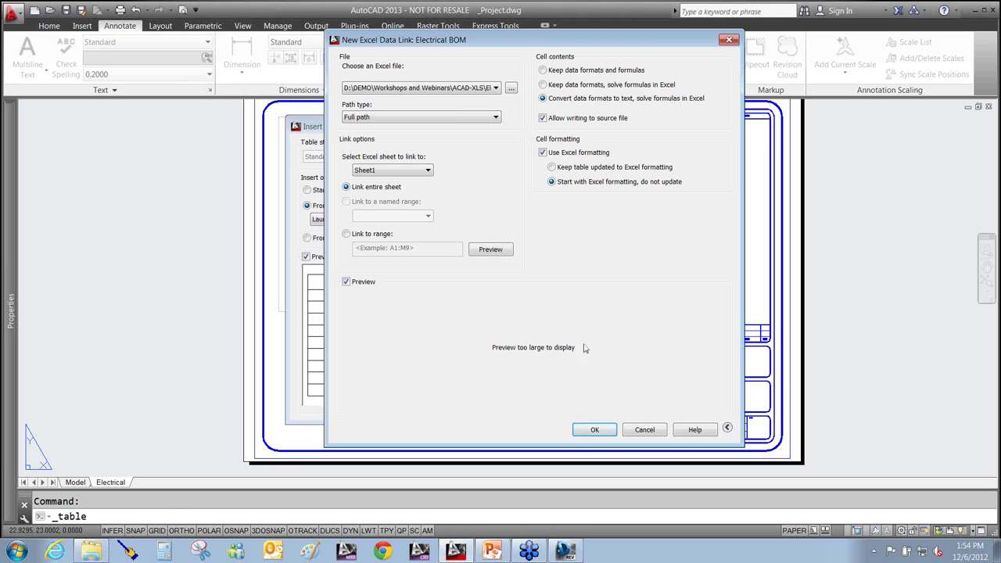
pyautogui.click(593, 431)
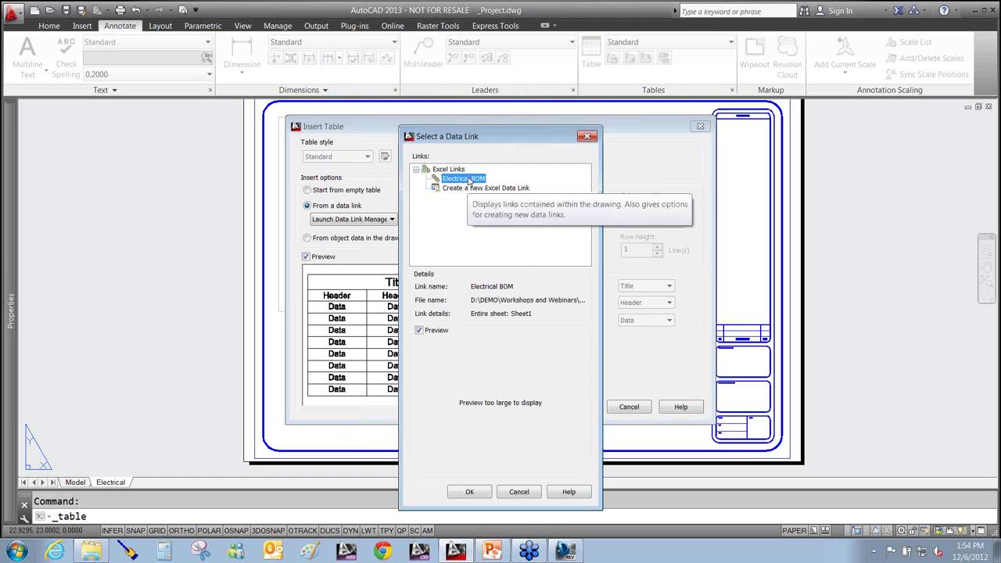
# Insert a table from the Electrical BOM data link below the floor plan viewport and check its rows
pyautogui.click(469, 492)
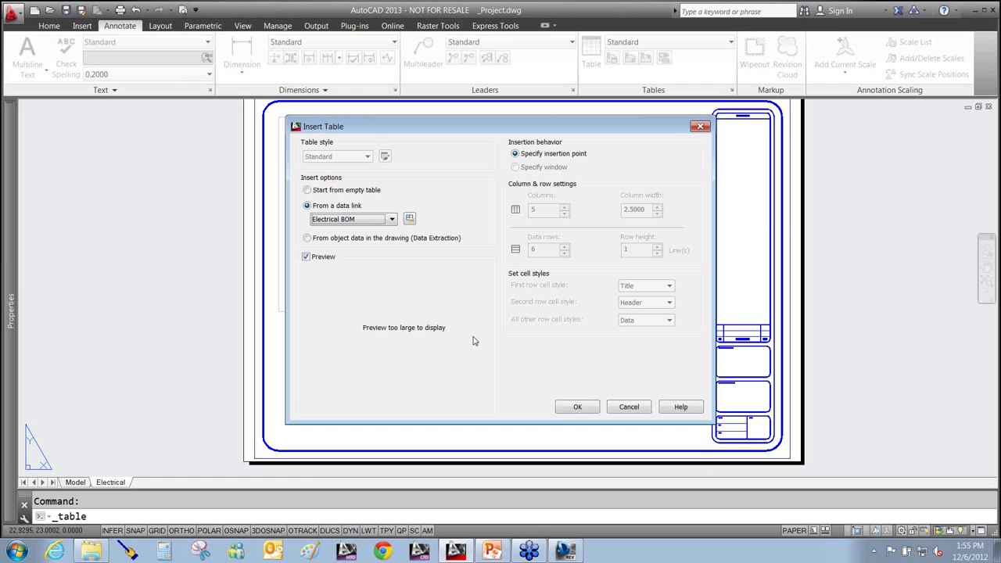
pyautogui.click(575, 407)
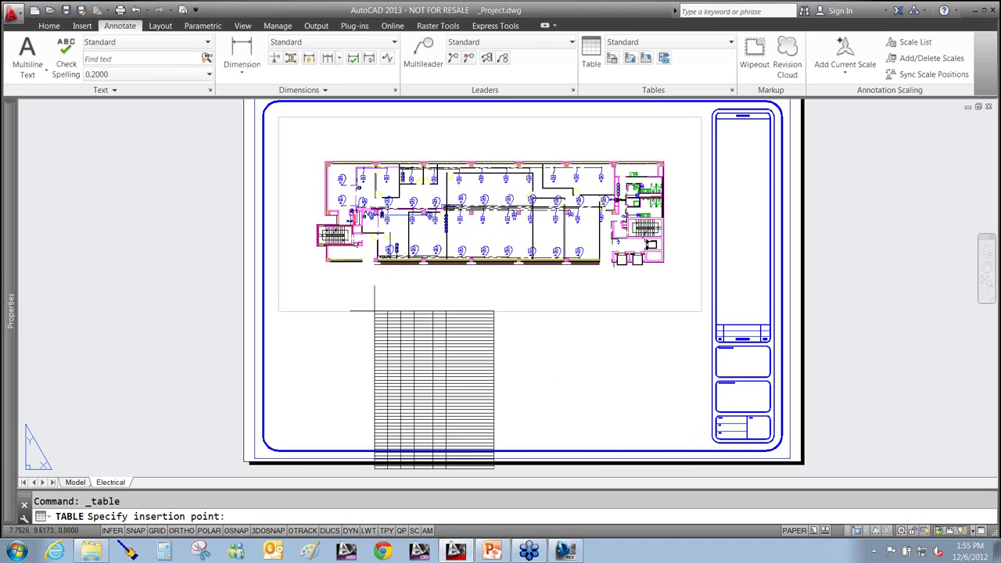
pyautogui.click(336, 317)
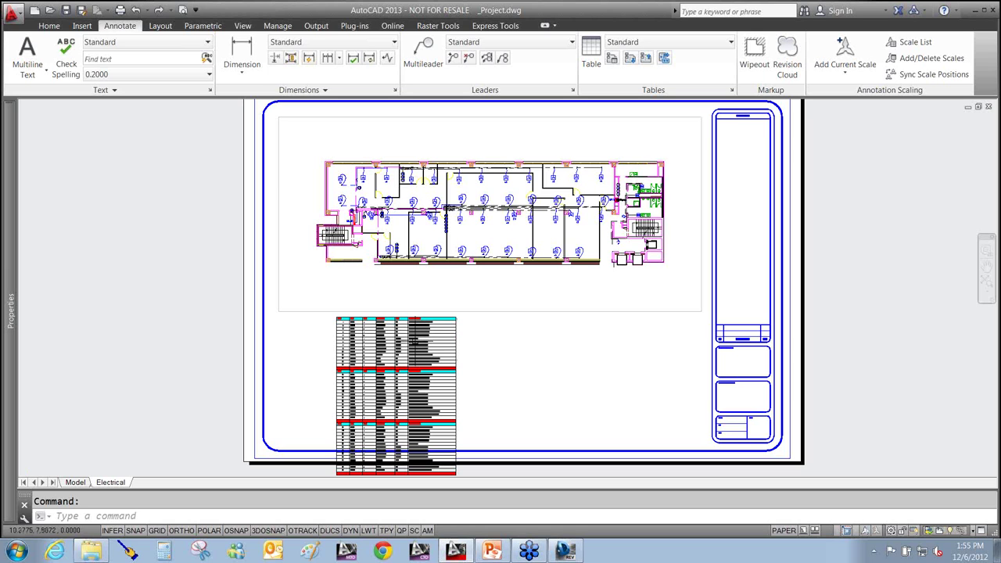
pyautogui.scroll(5, 447, 349)
pyautogui.click(522, 325)
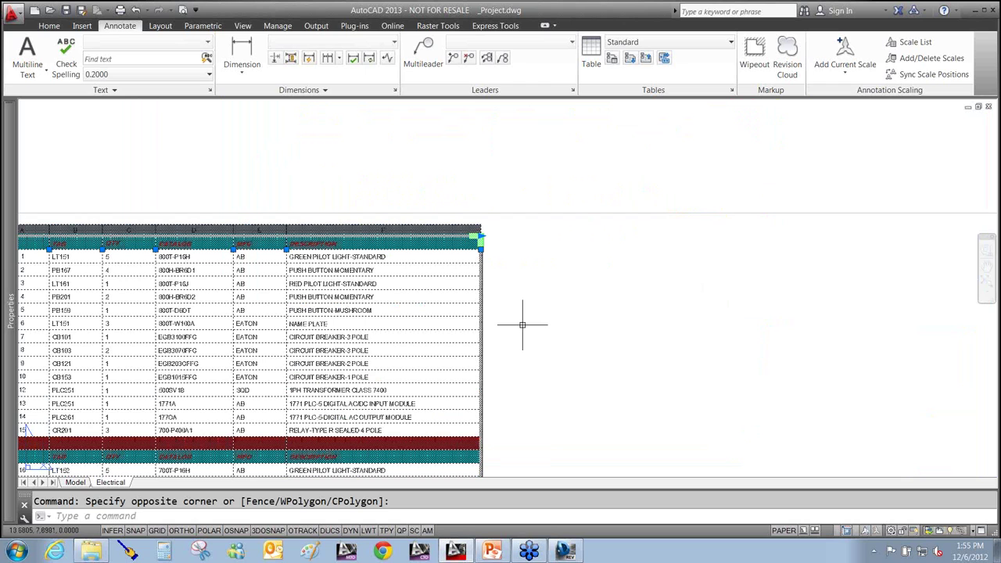
pyautogui.scroll(-2, 539, 324)
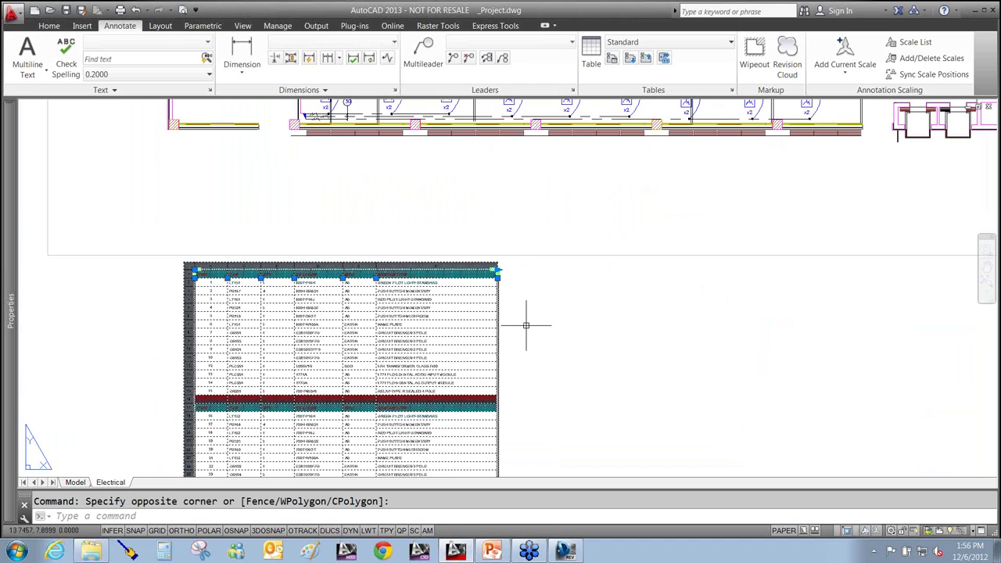
pyautogui.press('Escape')
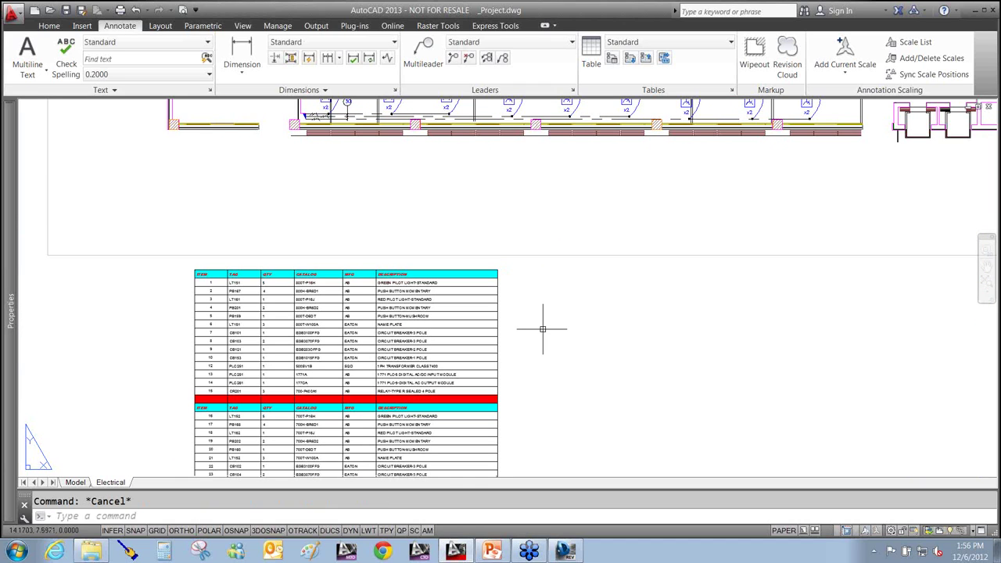
# Open the External References list, widen the Reference Name column, view the Electrical BOM data link's details, and close the list
pyautogui.write('xr')
pyautogui.press('Return')
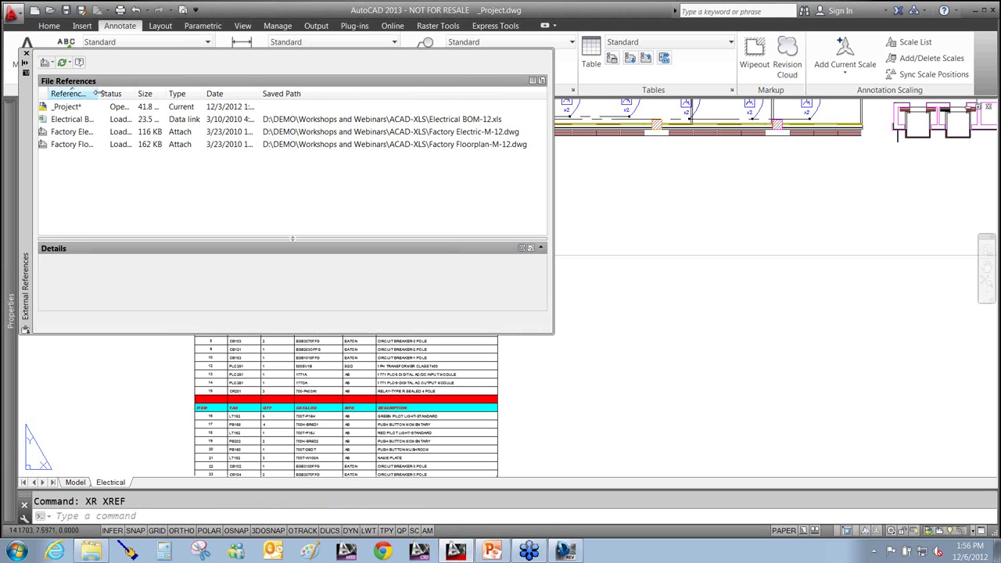
pyautogui.moveTo(102, 93); pyautogui.dragTo(145, 93)
pyautogui.moveTo(66, 131)
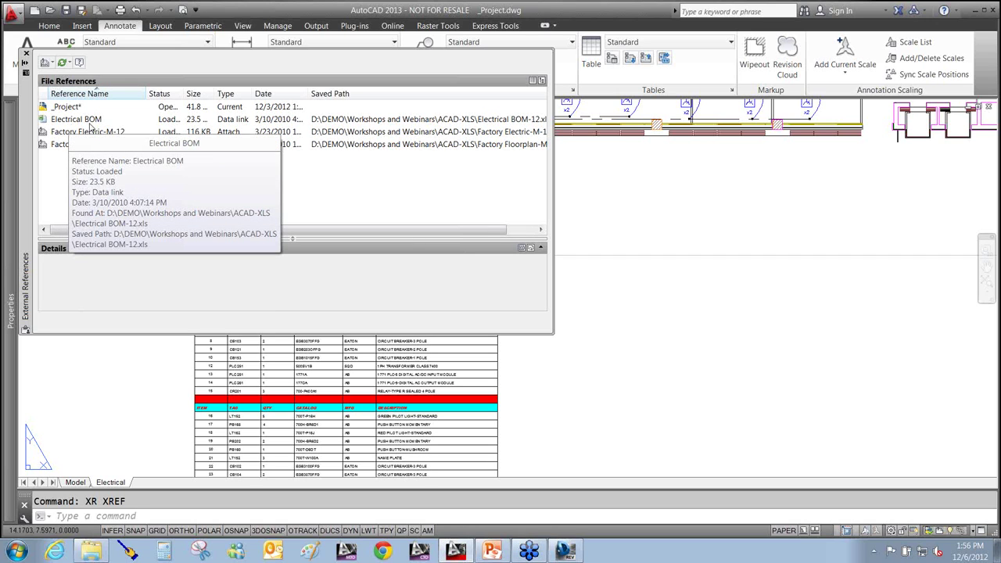
pyautogui.click(26, 54)
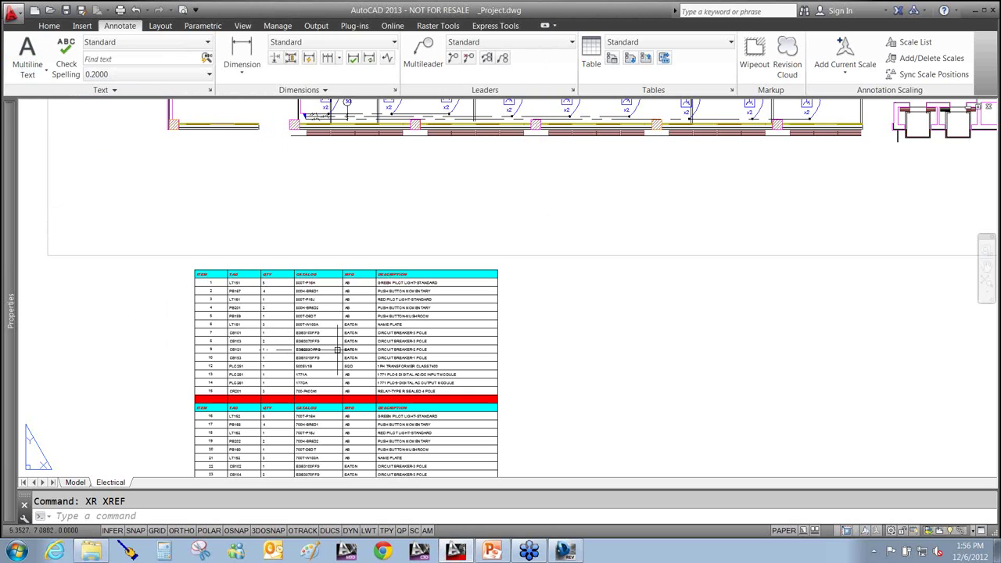
# Switch to the PowerPoint slide show, advance from Data Links to the Update from source slide, and return to AutoCAD
pyautogui.moveTo(232, 283)
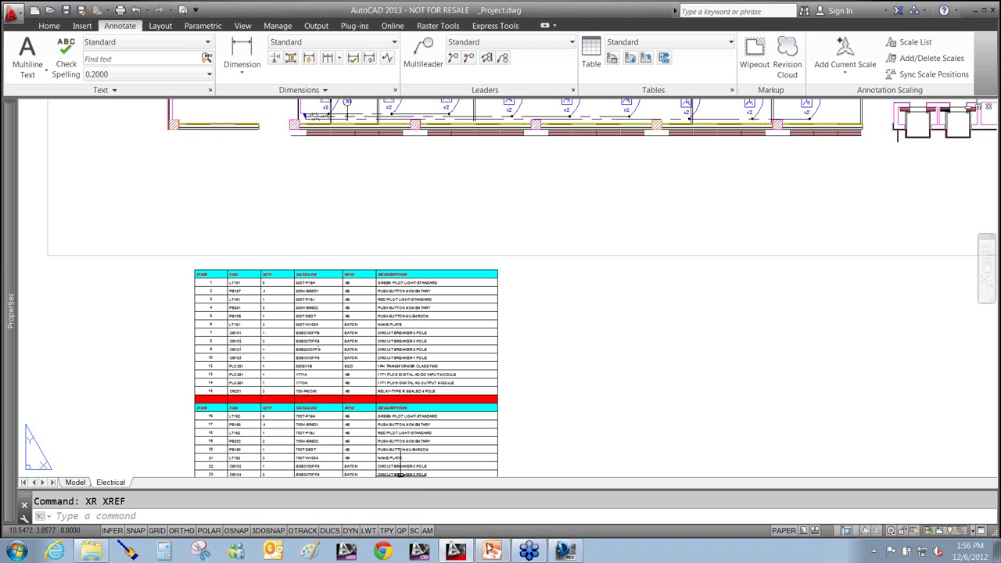
pyautogui.moveTo(492, 554)
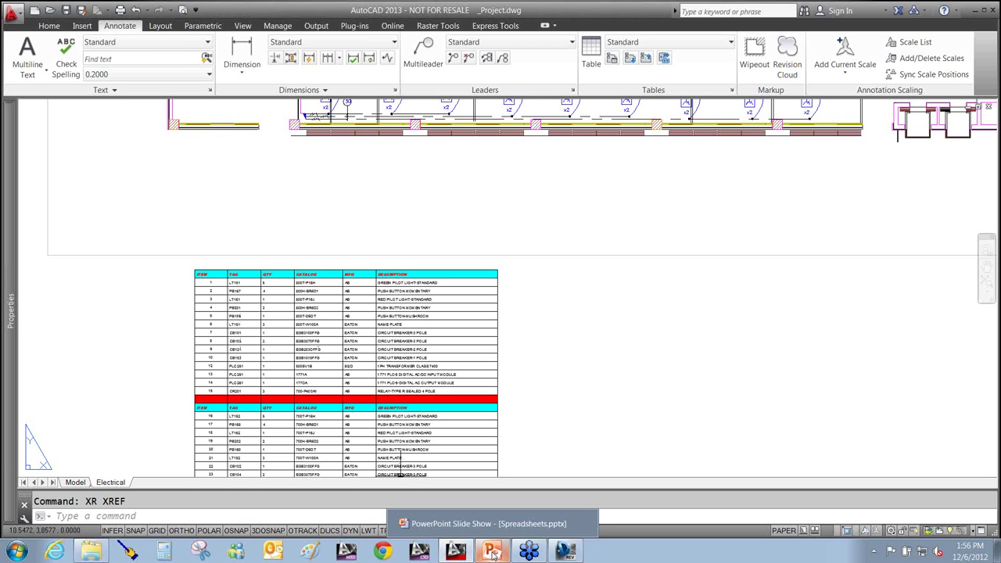
pyautogui.click(492, 554)
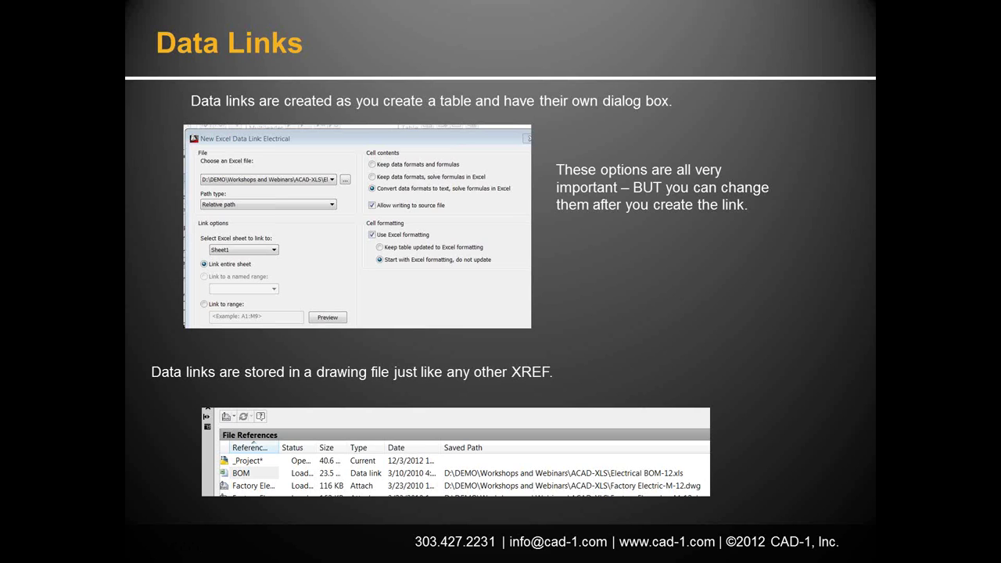
pyautogui.press('Right')
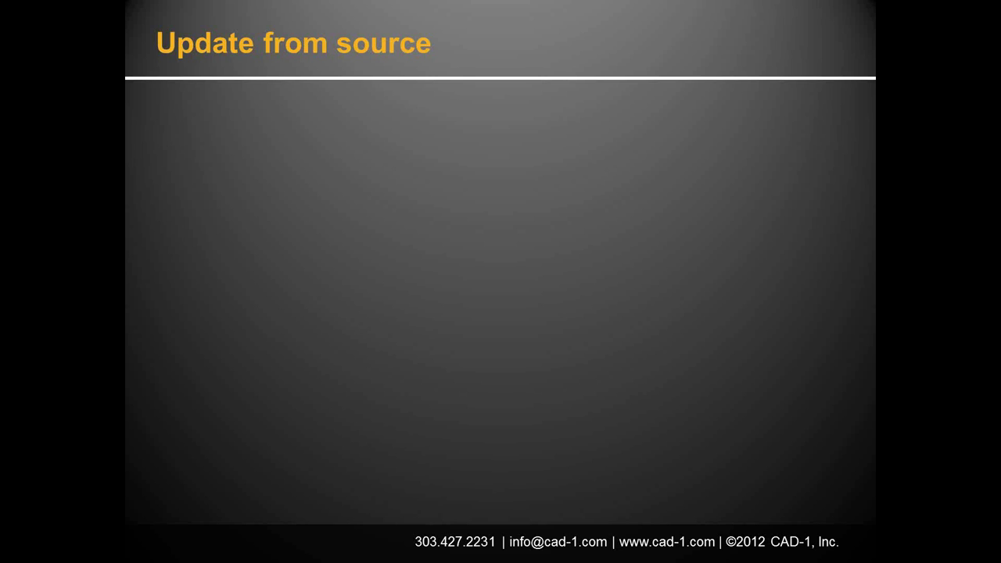
pyautogui.hotkey('alt', 'Tab')
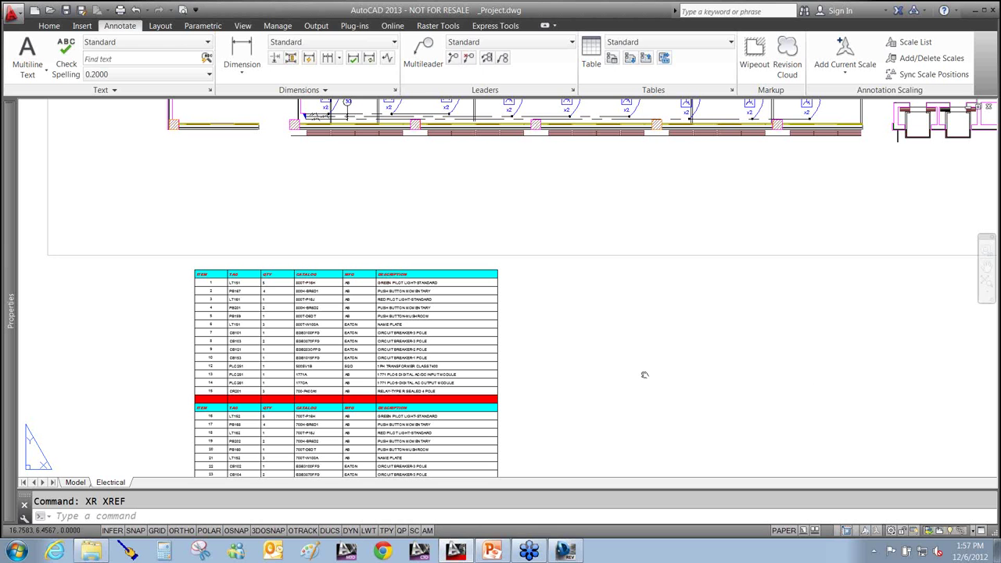
# Decline the security alert about the site certificate's revocation information
pyautogui.moveTo(649, 375)
pyautogui.mouseDown(button='middle')
pyautogui.moveTo(735, 345)
pyautogui.moveTo(820, 248)
pyautogui.mouseUp(button='middle')
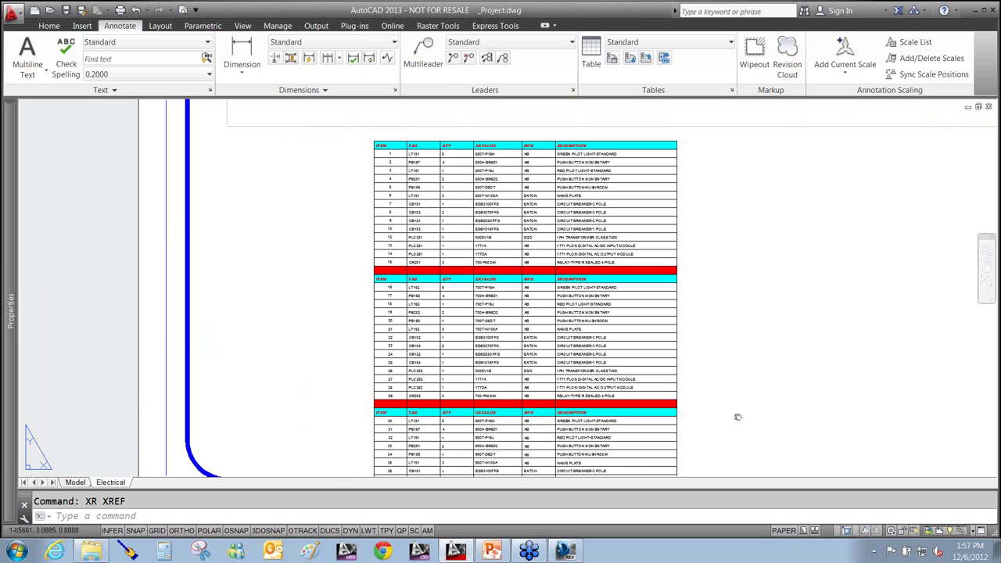
pyautogui.moveTo(738, 417); pyautogui.dragTo(727, 362, button='middle')
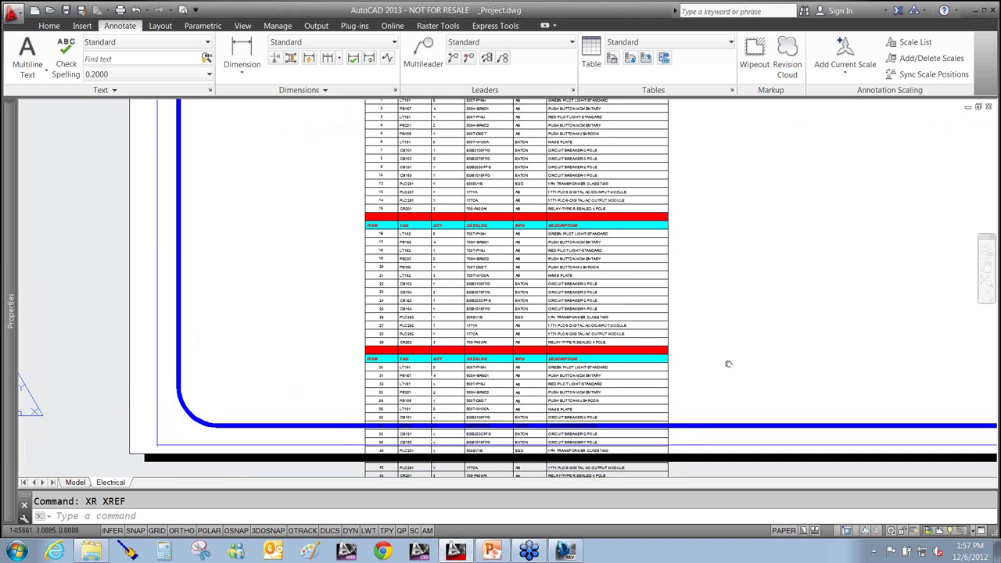
pyautogui.scroll(-2, 725, 360)
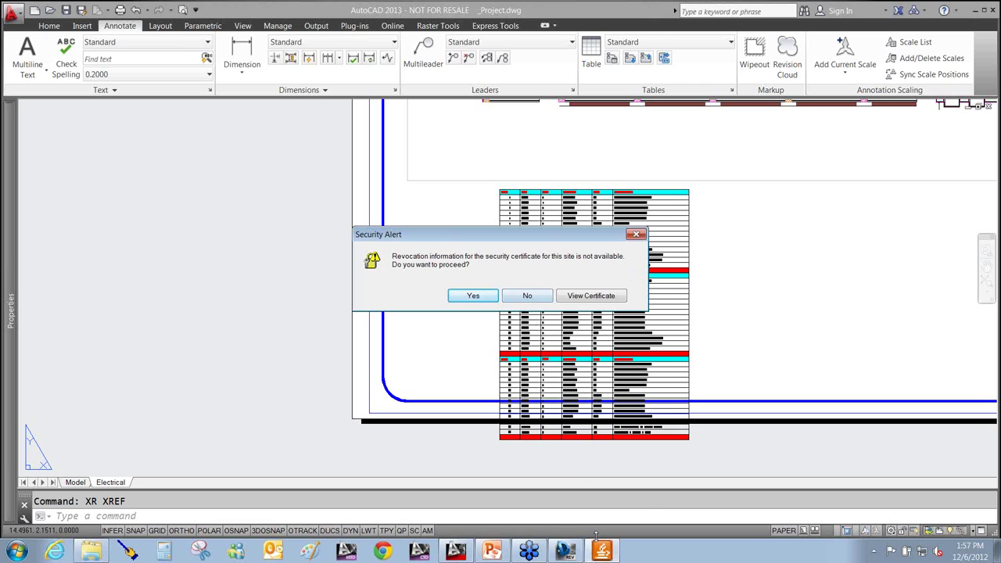
pyautogui.moveTo(603, 552)
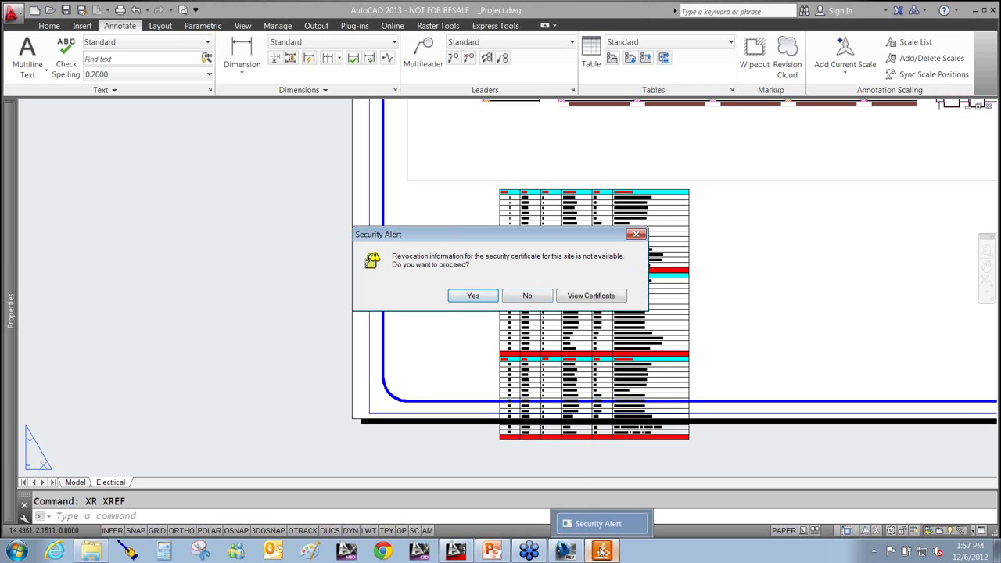
pyautogui.click(526, 297)
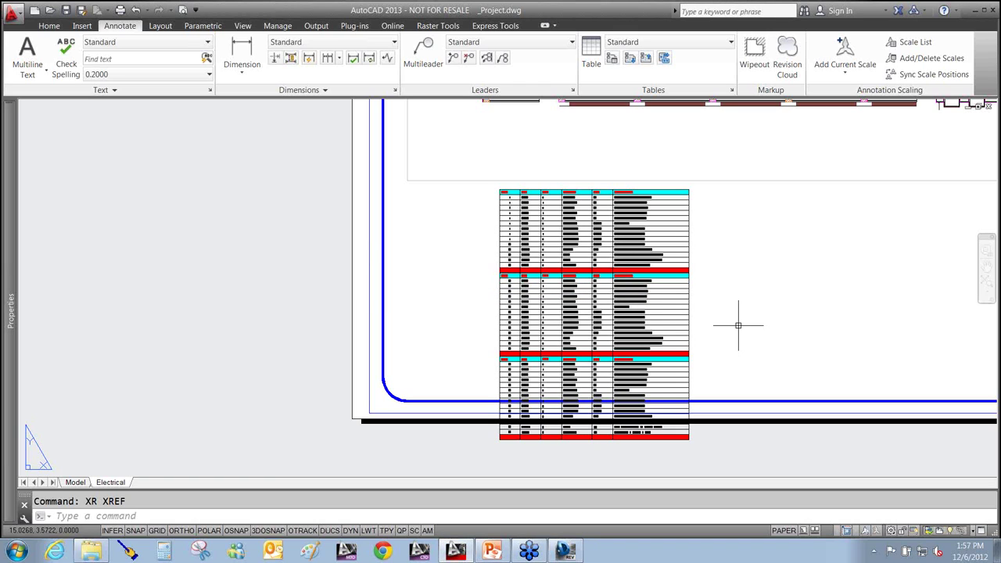
# Break the linked BOM table into three side-by-side sections by setting its break height at the first red divider row
pyautogui.moveTo(739, 323); pyautogui.dragTo(730, 332, button='middle')
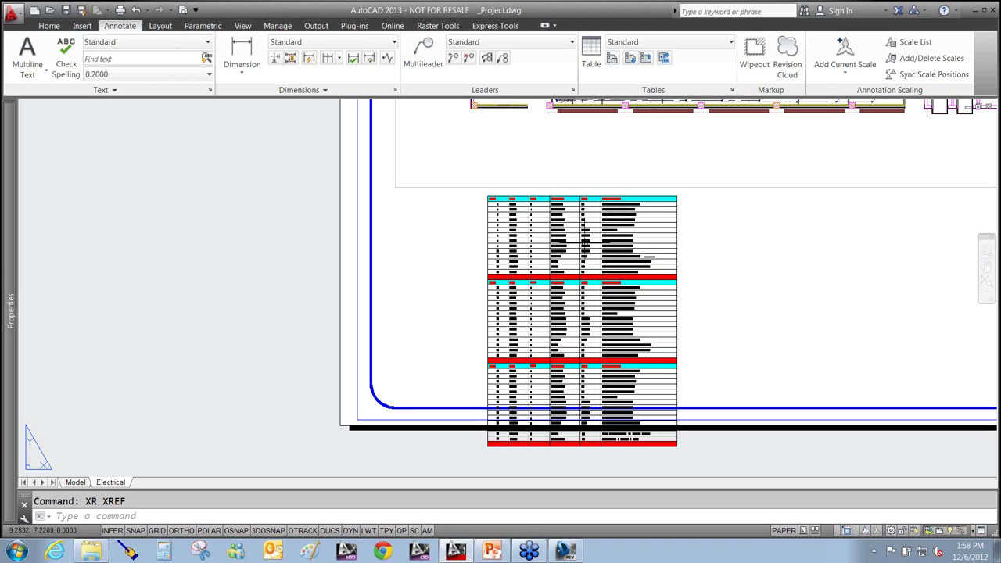
pyautogui.scroll(4, 586, 240)
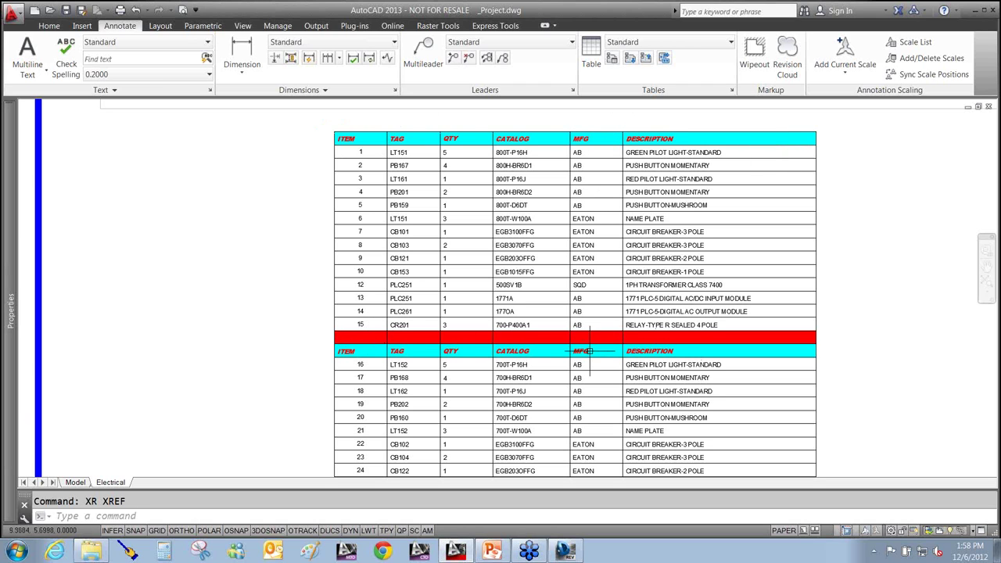
pyautogui.scroll(-5, 589, 351)
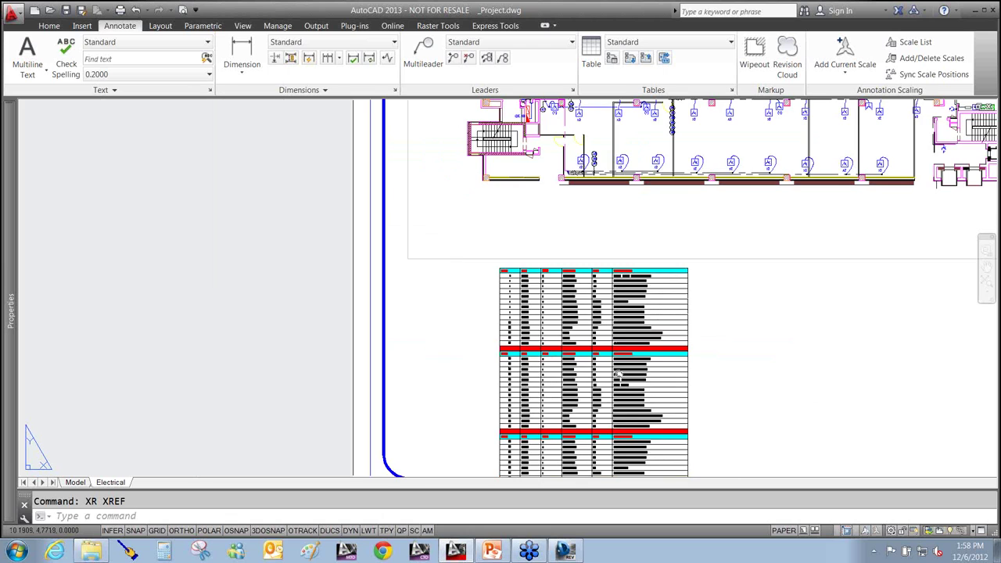
pyautogui.click(636, 357)
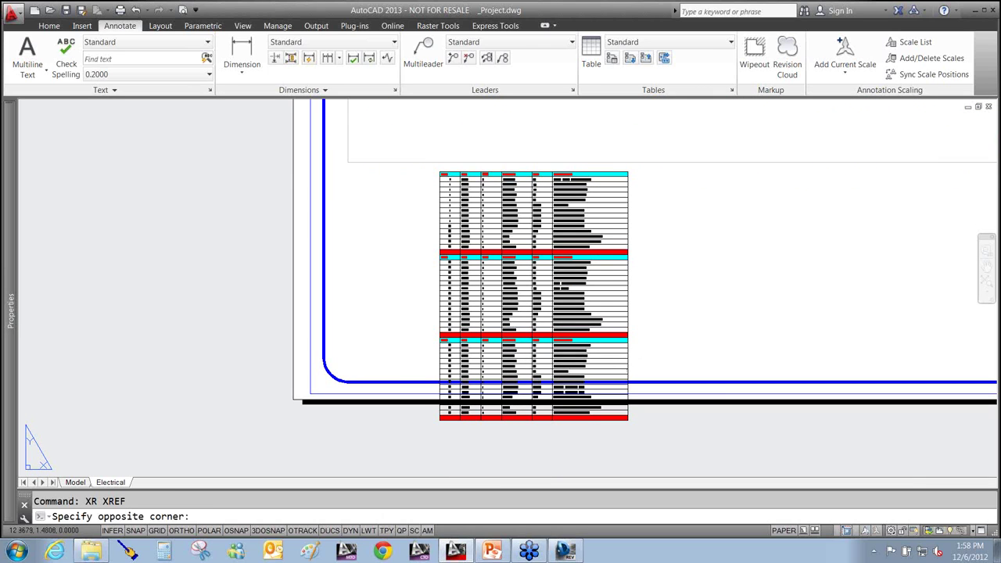
pyautogui.click(625, 358)
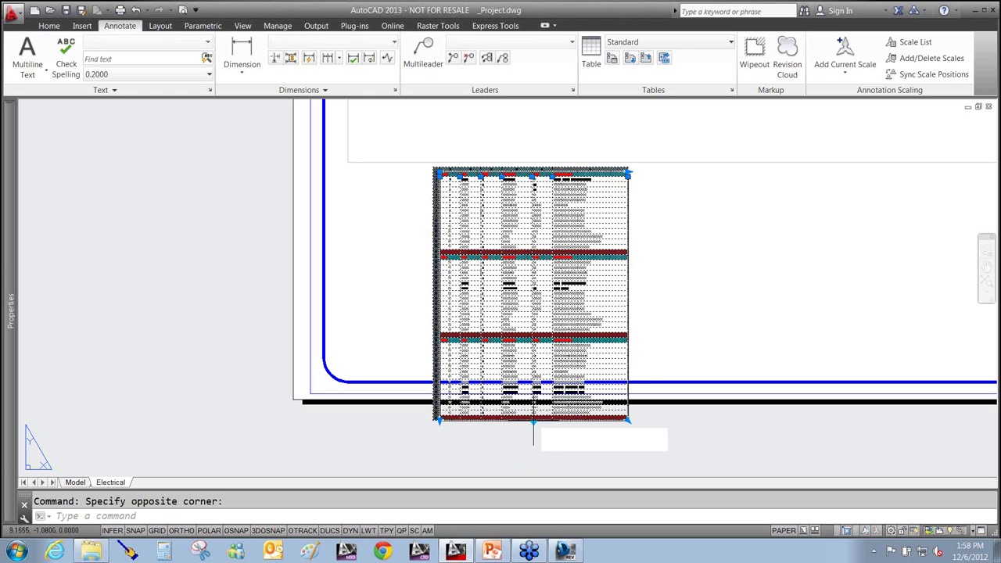
pyautogui.click(534, 420)
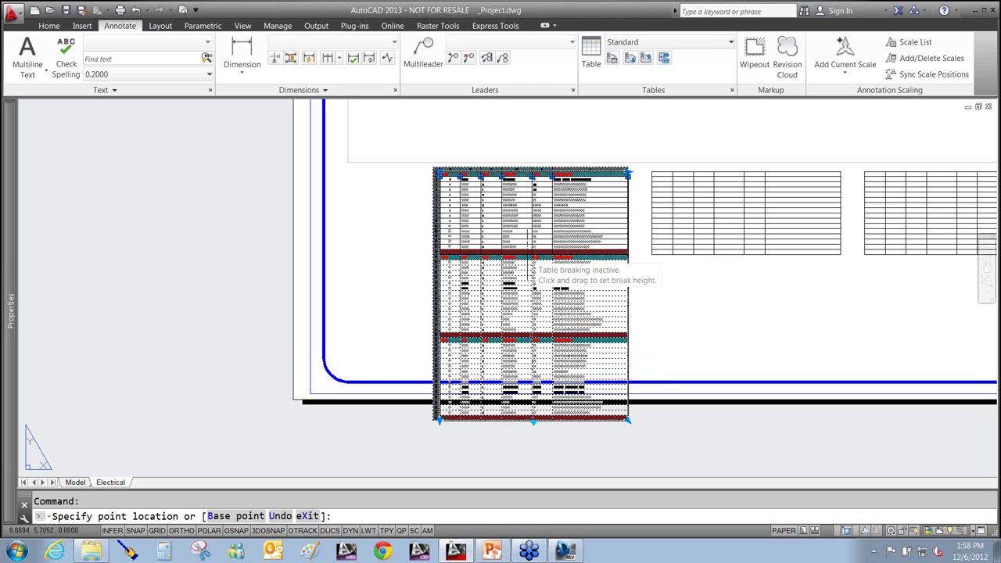
pyautogui.click(528, 255)
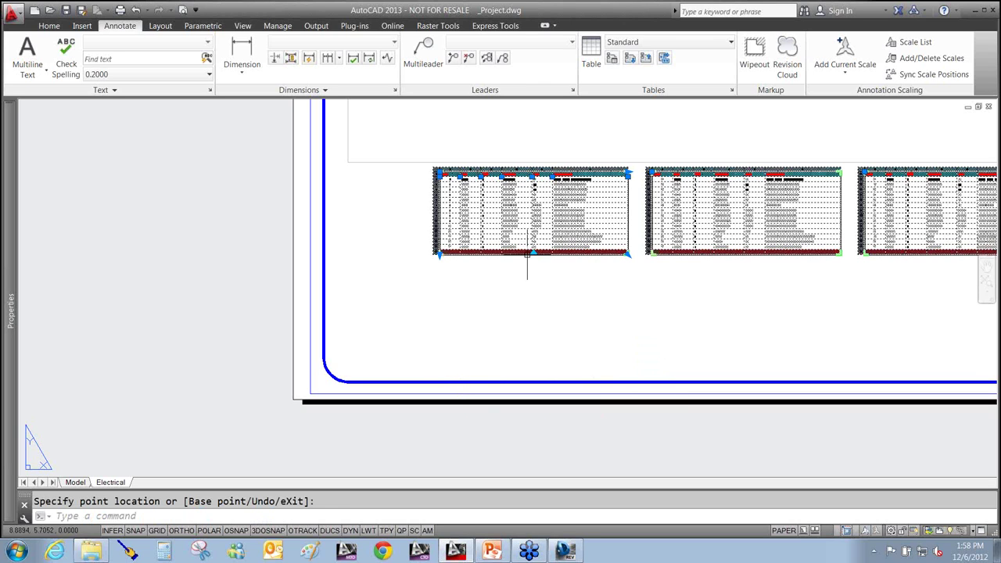
# Move the sectioned table down and to the left so that all three sections clear the title block
pyautogui.moveTo(677, 298)
pyautogui.mouseDown(button='middle')
pyautogui.moveTo(653, 314)
pyautogui.moveTo(529, 341)
pyautogui.mouseUp(button='middle')
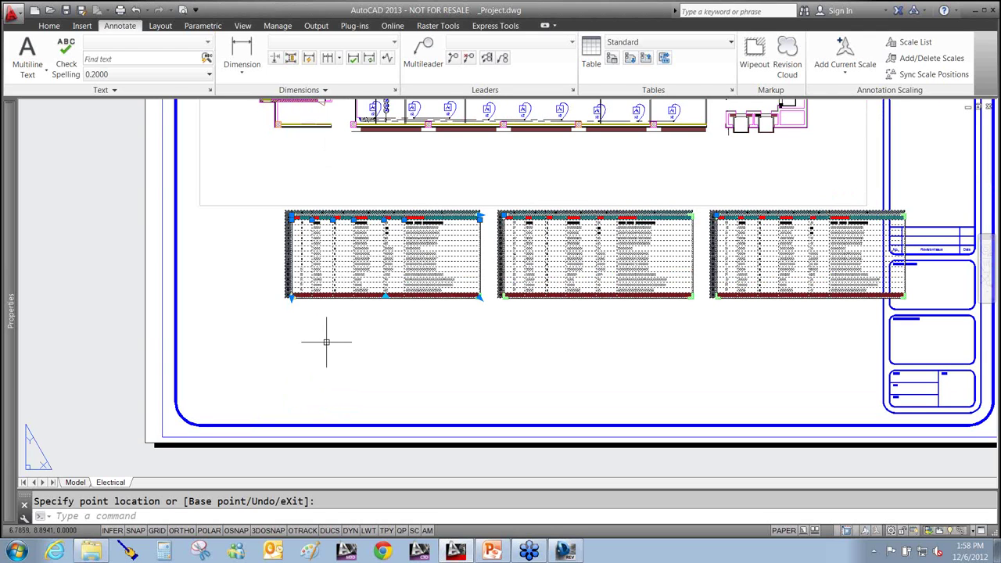
pyautogui.press('Escape')
pyautogui.write('m')
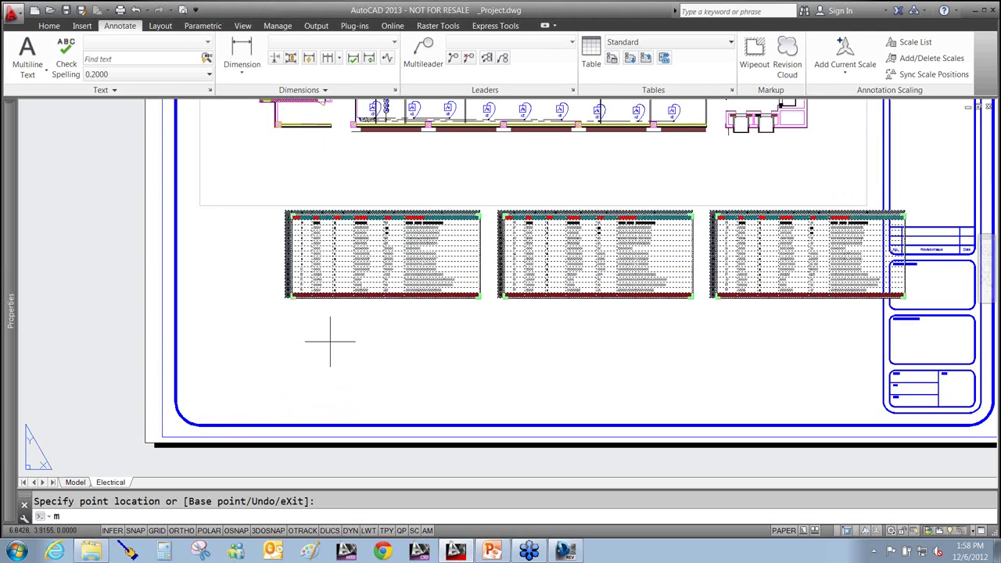
pyautogui.press('Return')
pyautogui.click(404, 335)
pyautogui.click(345, 387)
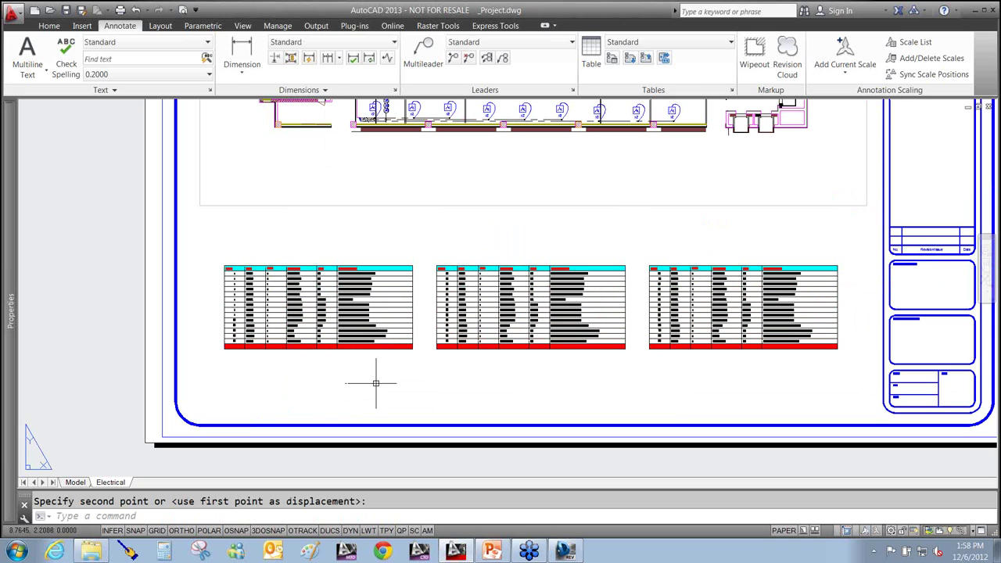
# Select the sectioned table, examine its header rows and row numbering across the sections, and clear the selection
pyautogui.click(397, 344)
pyautogui.click(398, 347)
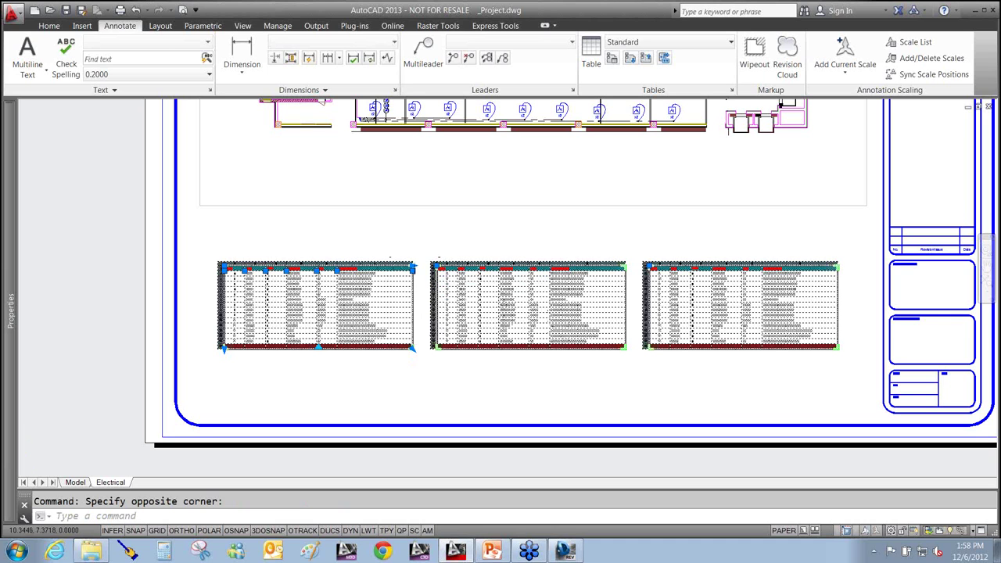
pyautogui.scroll(2, 415, 258)
pyautogui.scroll(1, 414, 257)
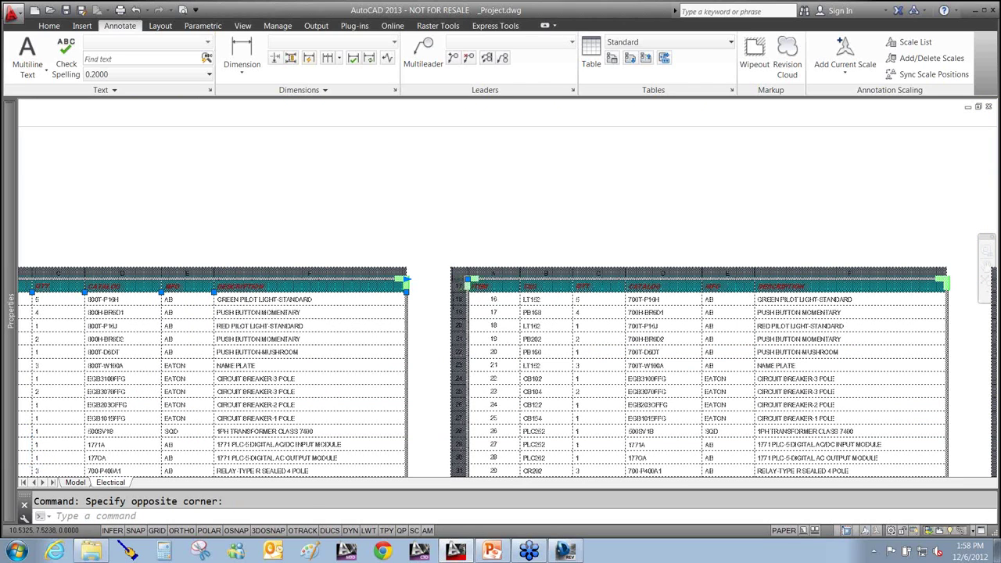
pyautogui.scroll(-2, 426, 245)
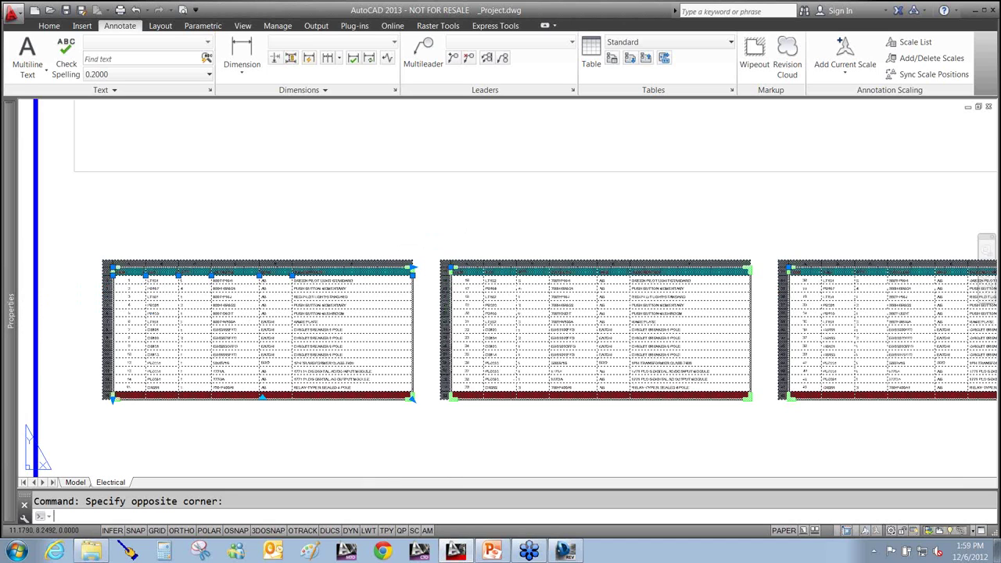
pyautogui.press('Escape')
pyautogui.press('Escape')
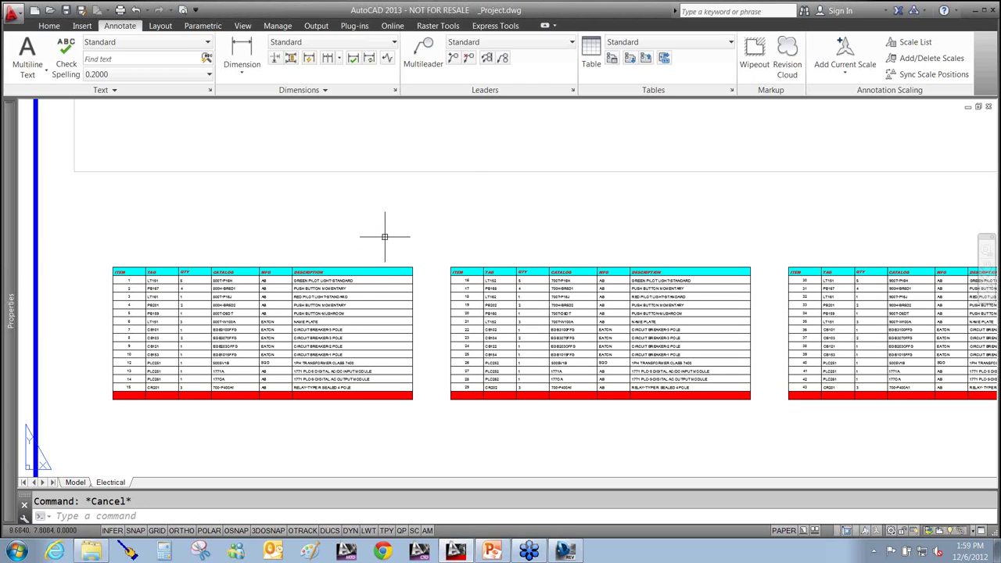
# Set item 1's quantity to 15 in the Excel workbook Electrical BOM-12.xls and switch to the PowerPoint slide show
pyautogui.moveTo(383, 237); pyautogui.dragTo(460, 231, button='middle')
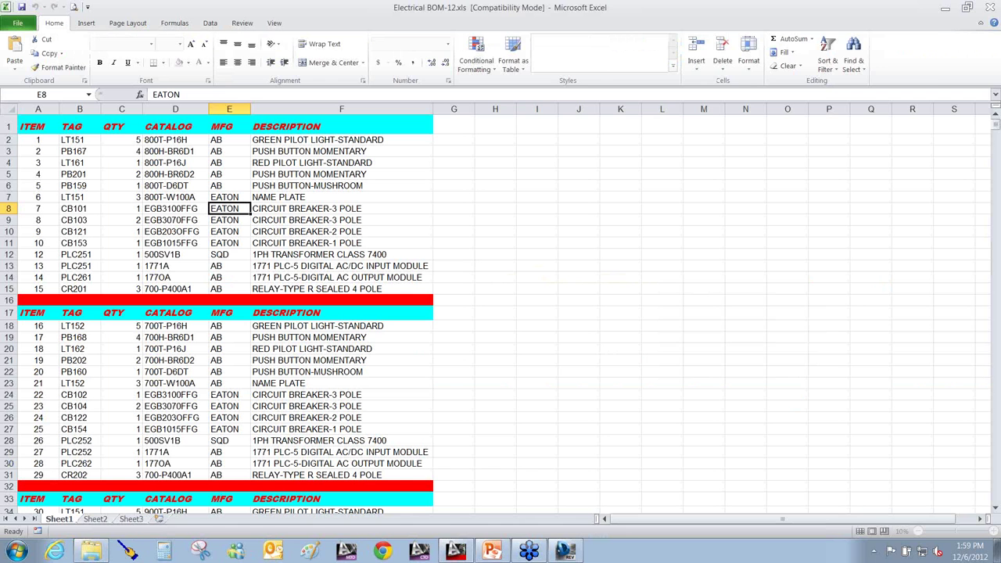
pyautogui.click(123, 139)
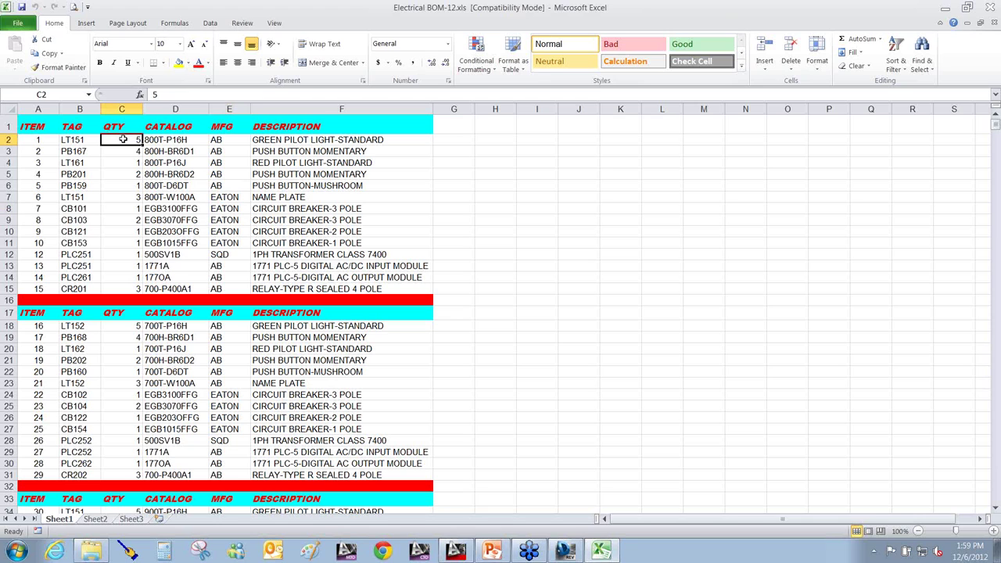
pyautogui.doubleClick(127, 140)
pyautogui.write('1')
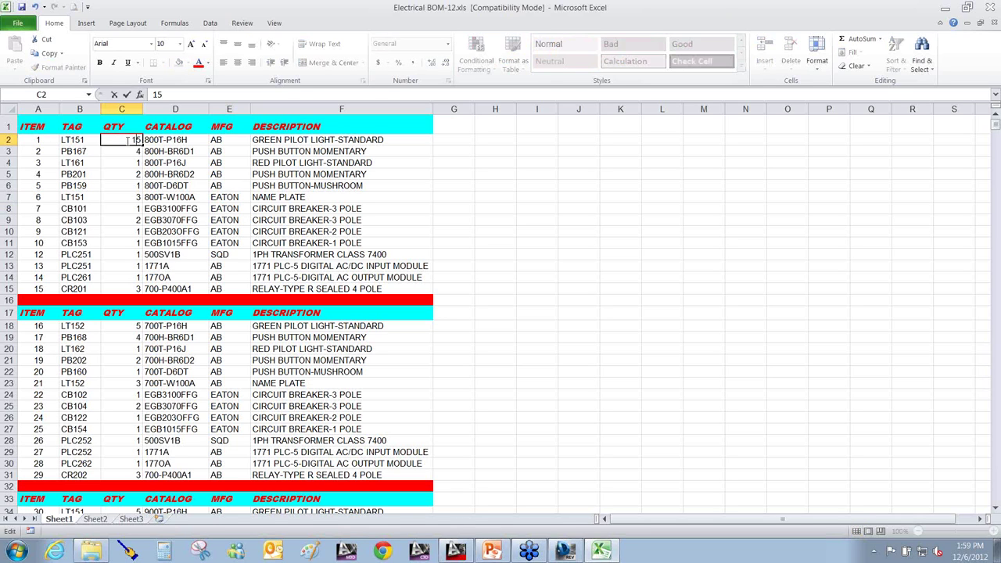
pyautogui.click(453, 183)
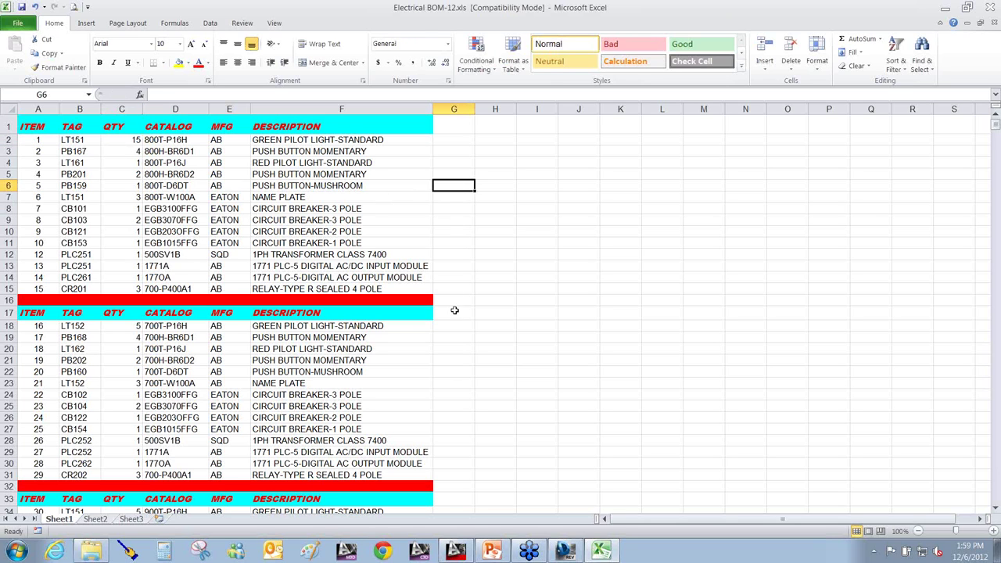
pyautogui.click(491, 552)
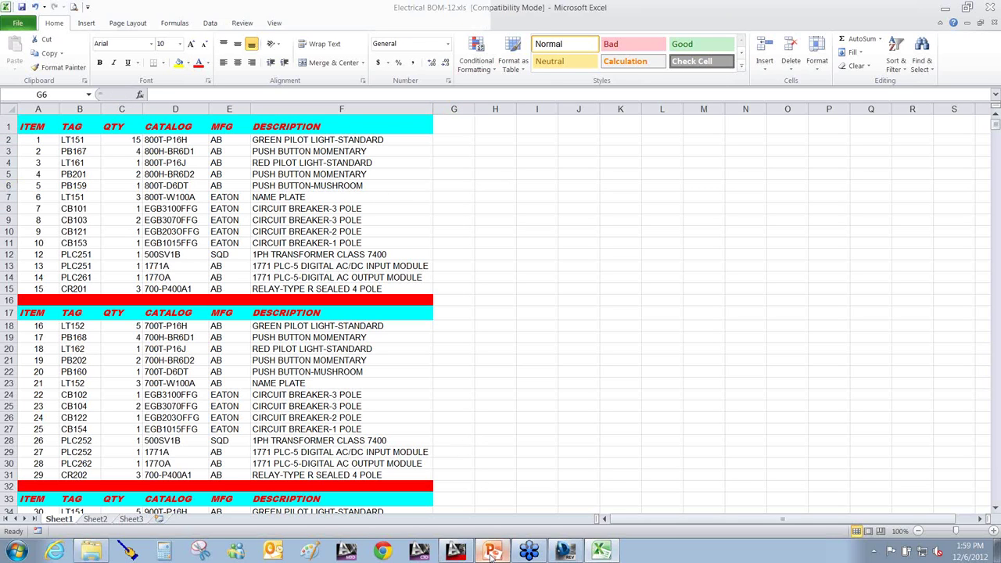
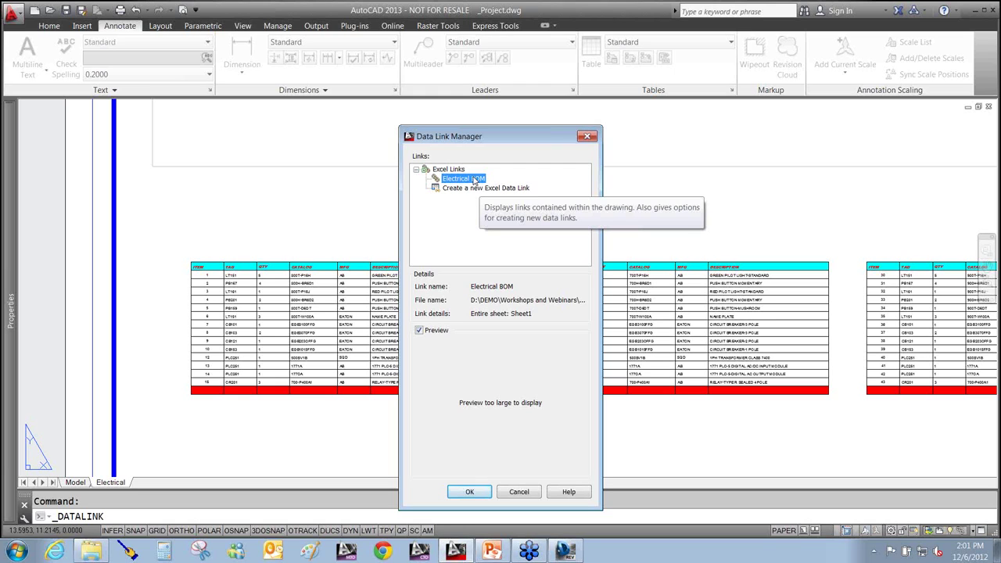
# Open the Excel file behind the Electrical BOM data link and set the quantity of item 1 (LT151) to 15
pyautogui.rightClick(474, 180)
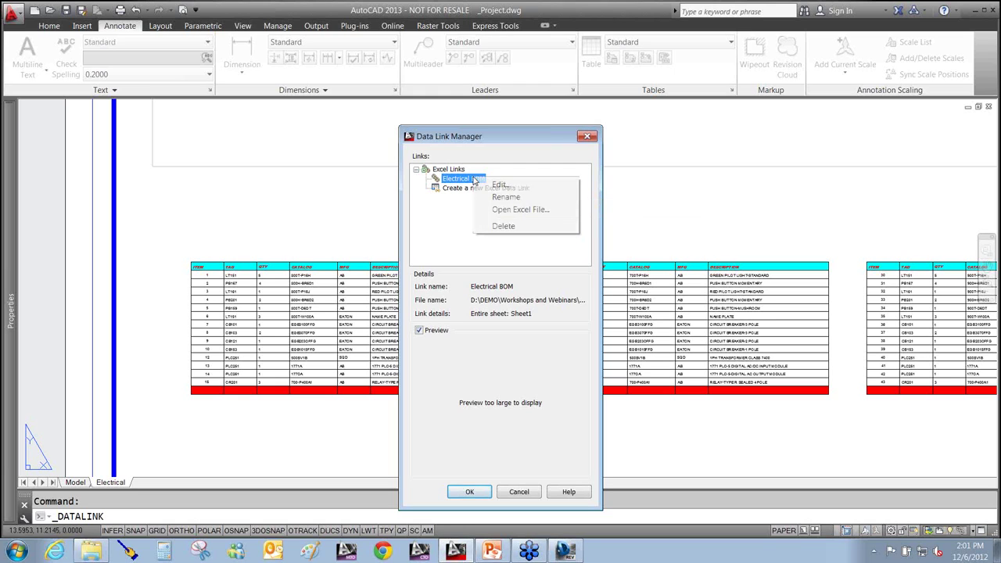
pyautogui.click(520, 210)
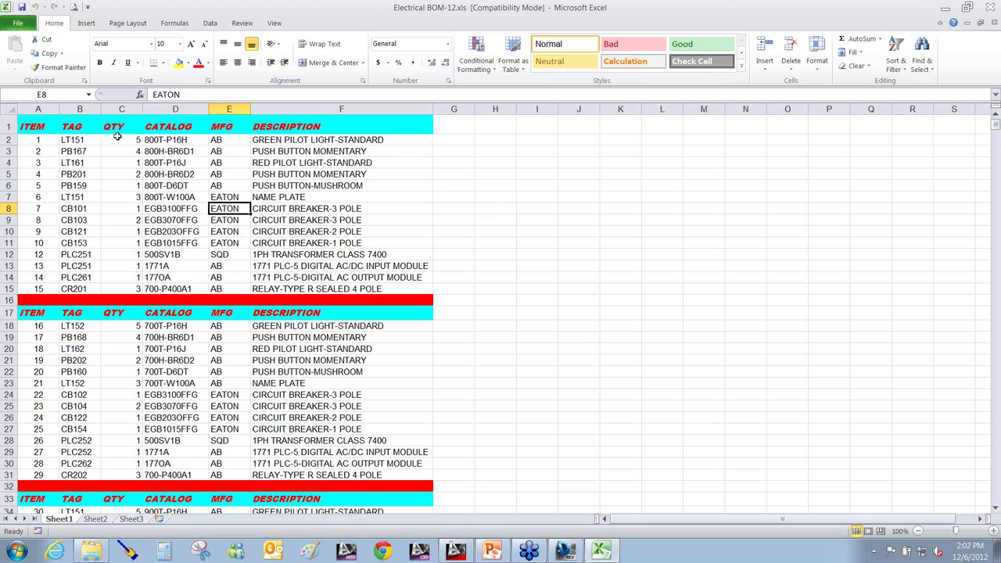
pyautogui.click(123, 138)
pyautogui.doubleClick(123, 139)
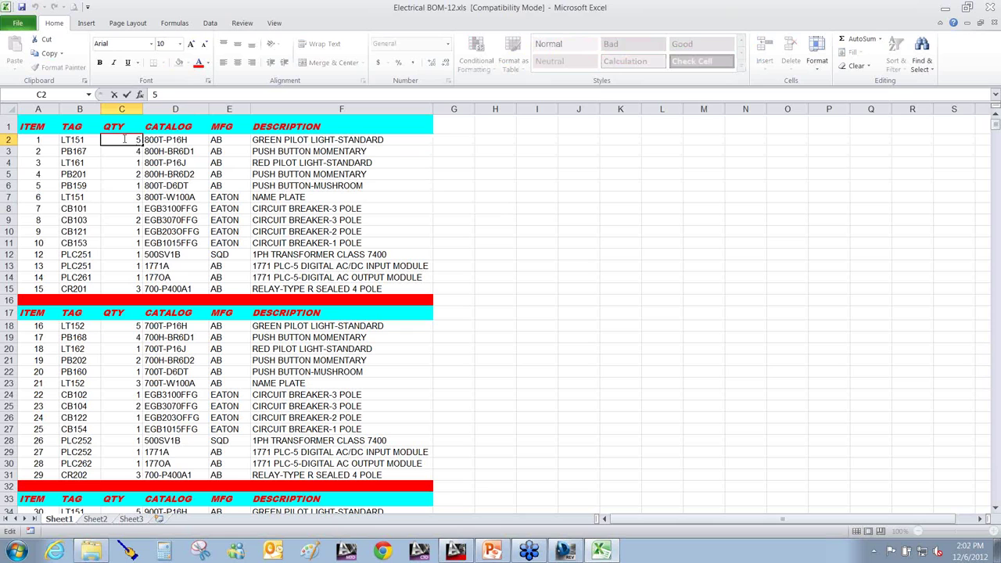
pyautogui.write('1')
pyautogui.click(445, 140)
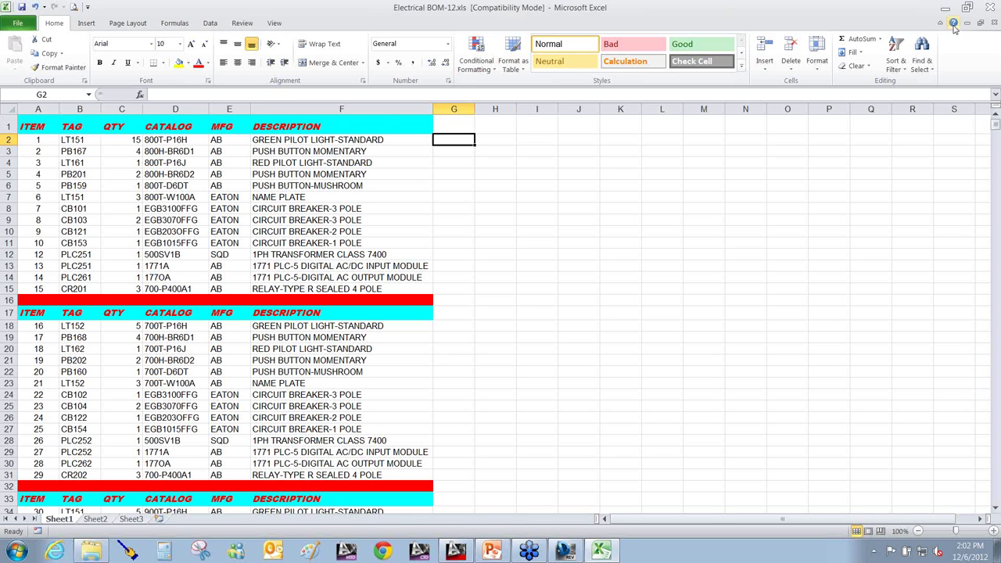
# Close the Excel workbook with its changes saved and dismiss the Data Link Manager
pyautogui.click(990, 10)
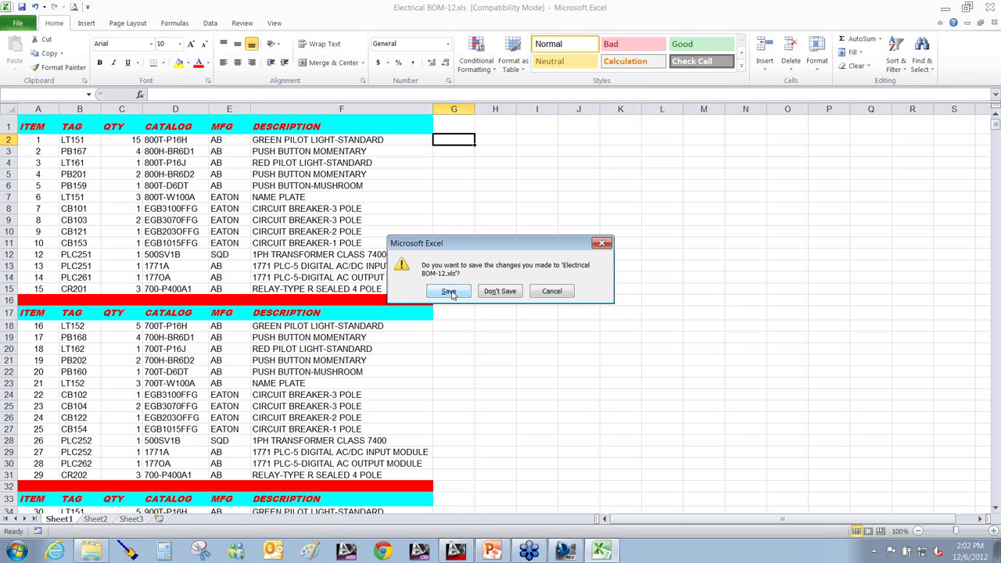
pyautogui.click(452, 293)
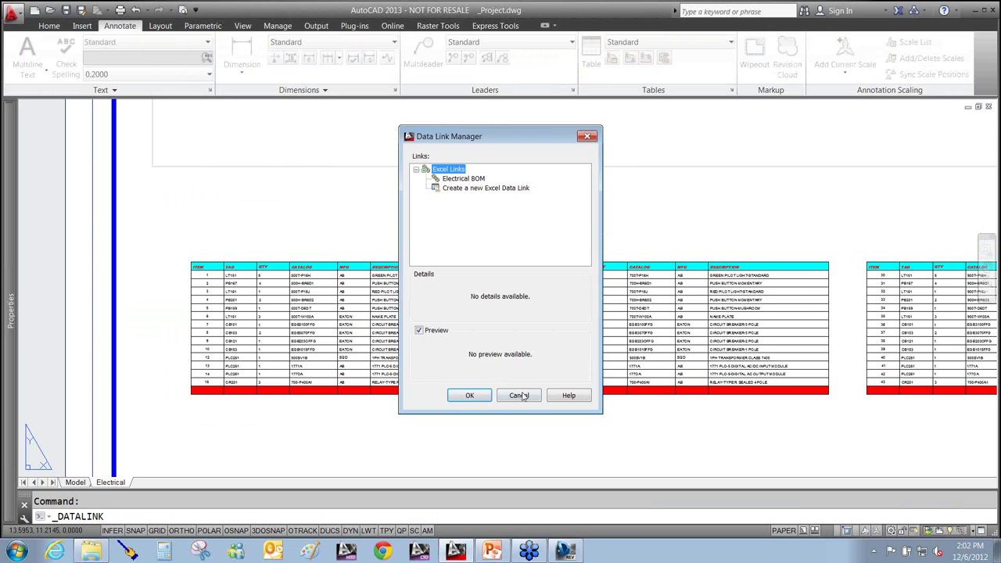
pyautogui.click(524, 396)
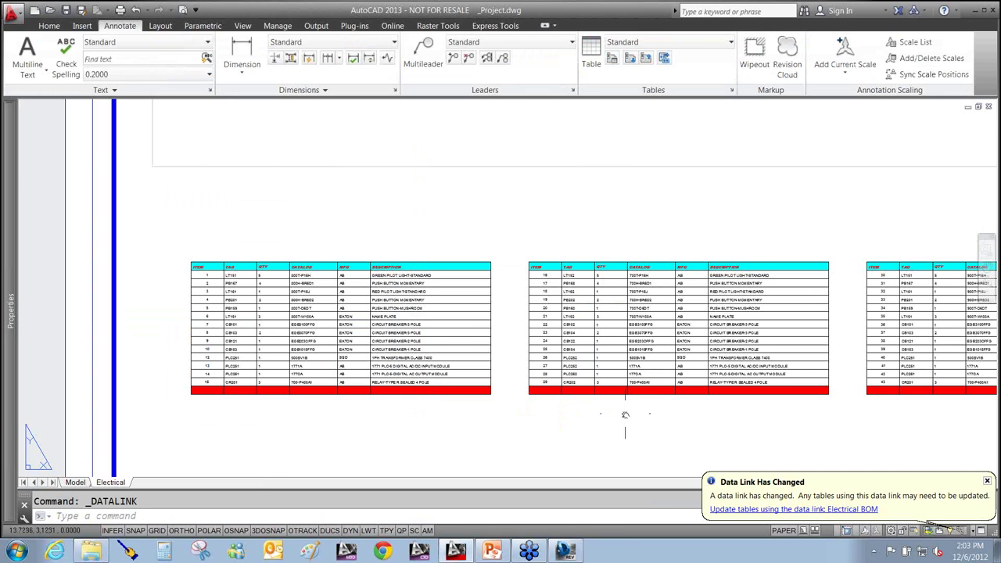
# Select the CATALOG header cell in the middle table section and locate the Download from Source command
pyautogui.moveTo(625, 414); pyautogui.dragTo(468, 391, button='middle')
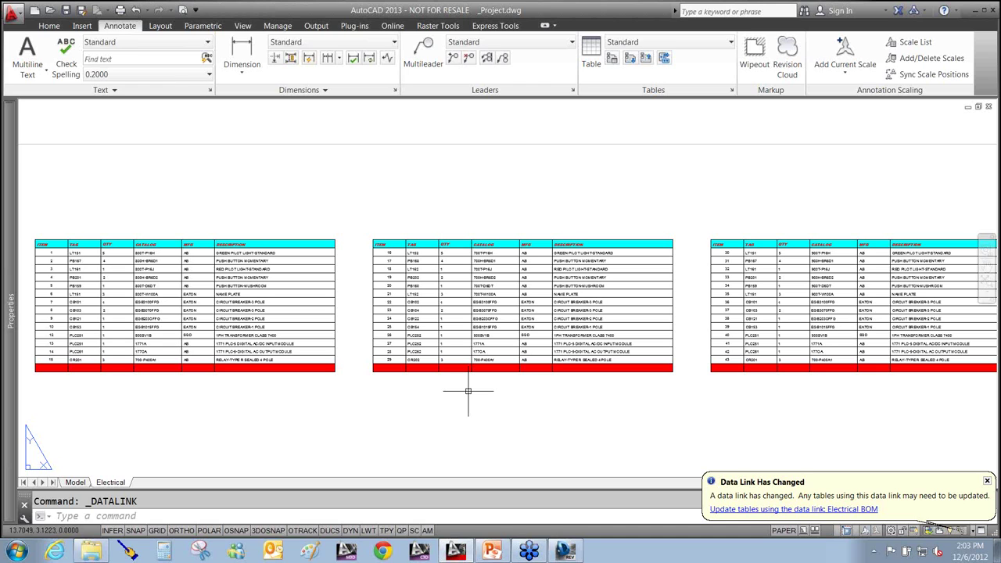
pyautogui.moveTo(602, 403); pyautogui.dragTo(700, 466)
pyautogui.moveTo(845, 410); pyautogui.dragTo(829, 472)
pyautogui.moveTo(946, 427); pyautogui.dragTo(915, 469)
pyautogui.click(495, 234)
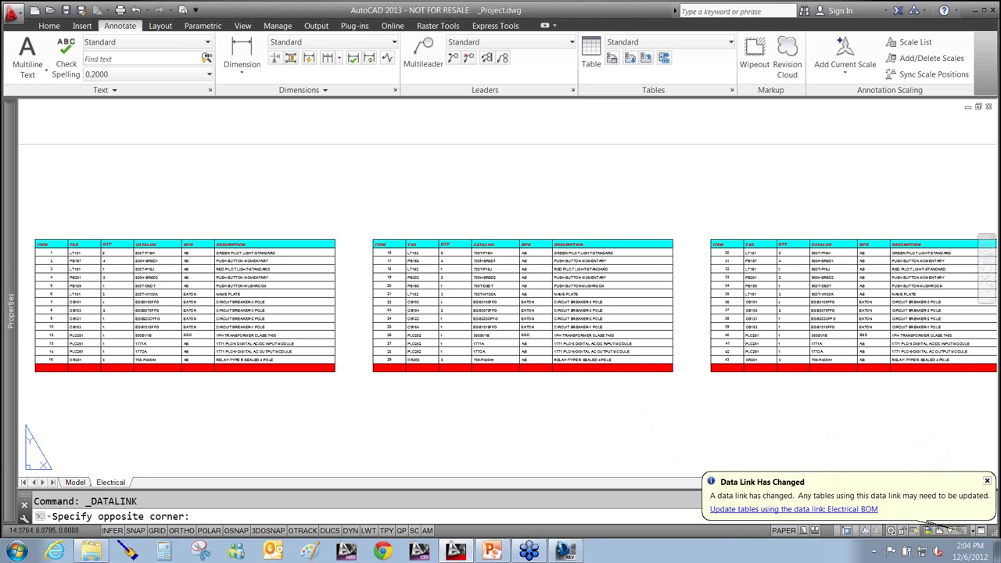
pyautogui.click(554, 229)
pyautogui.moveTo(698, 189); pyautogui.dragTo(839, 71)
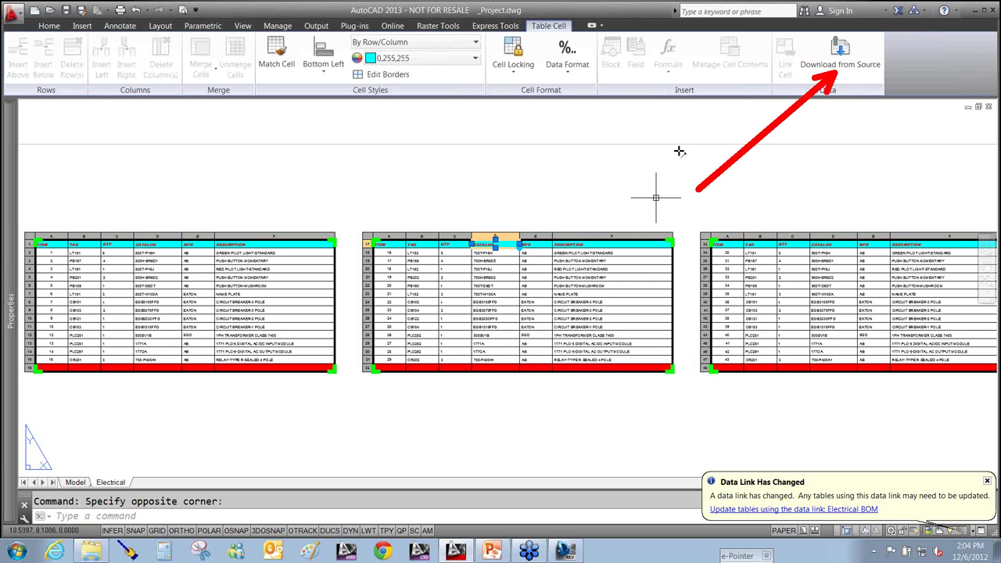
# Examine the selected cell's data link options for downloading changes from the source file and clear the selection
pyautogui.rightClick(504, 180)
pyautogui.moveTo(626, 344)
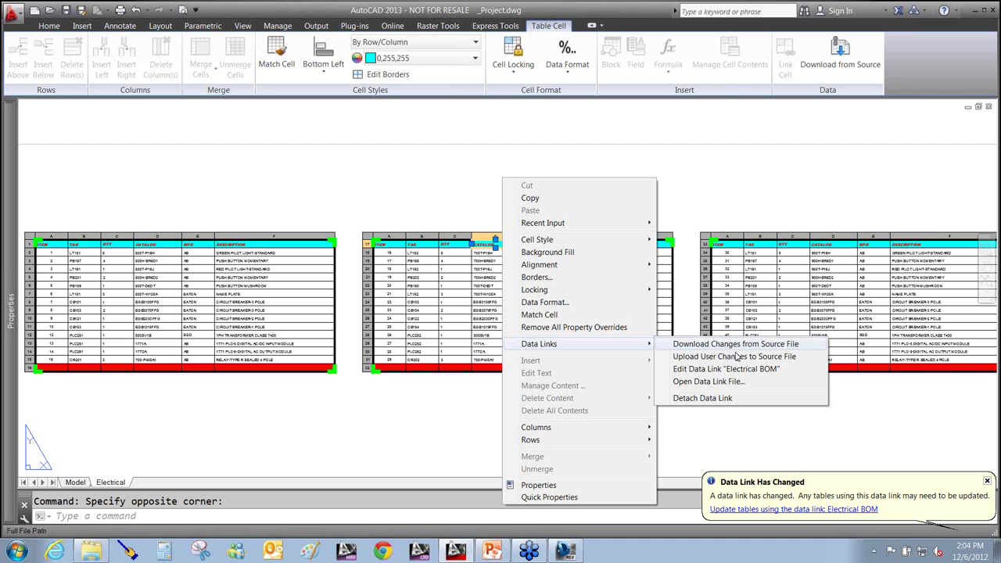
pyautogui.click(733, 348)
pyautogui.click(831, 417)
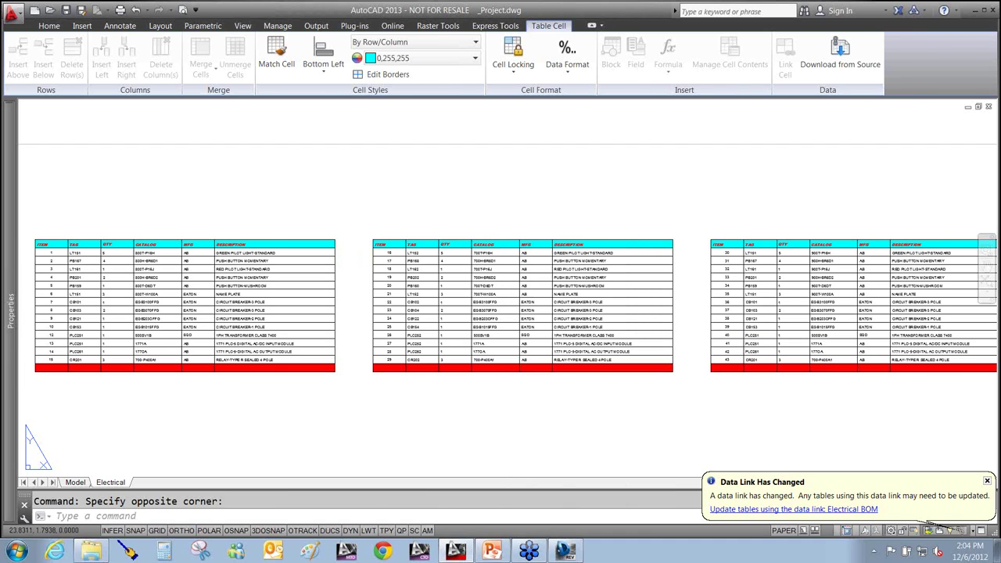
pyautogui.click(831, 417)
# Update the tables that use the Electrical BOM data link and check item 1's quantity in the first section
pyautogui.moveTo(833, 400); pyautogui.dragTo(820, 475)
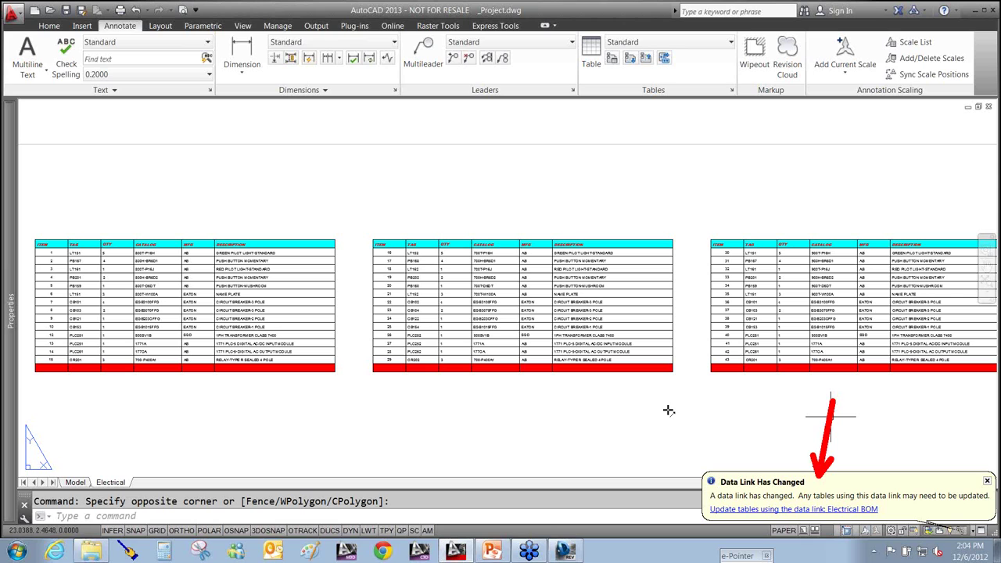
pyautogui.press('Escape')
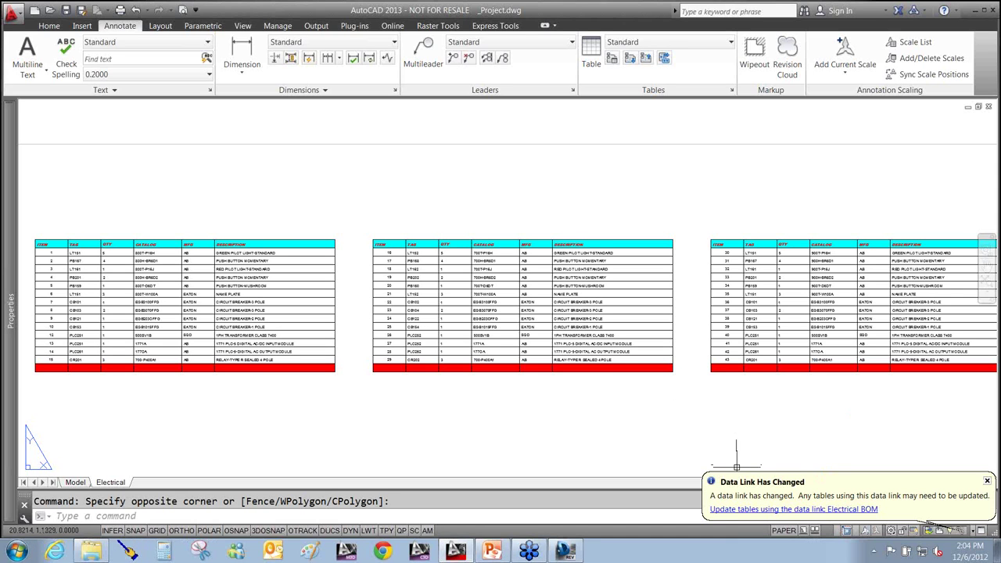
pyautogui.click(738, 510)
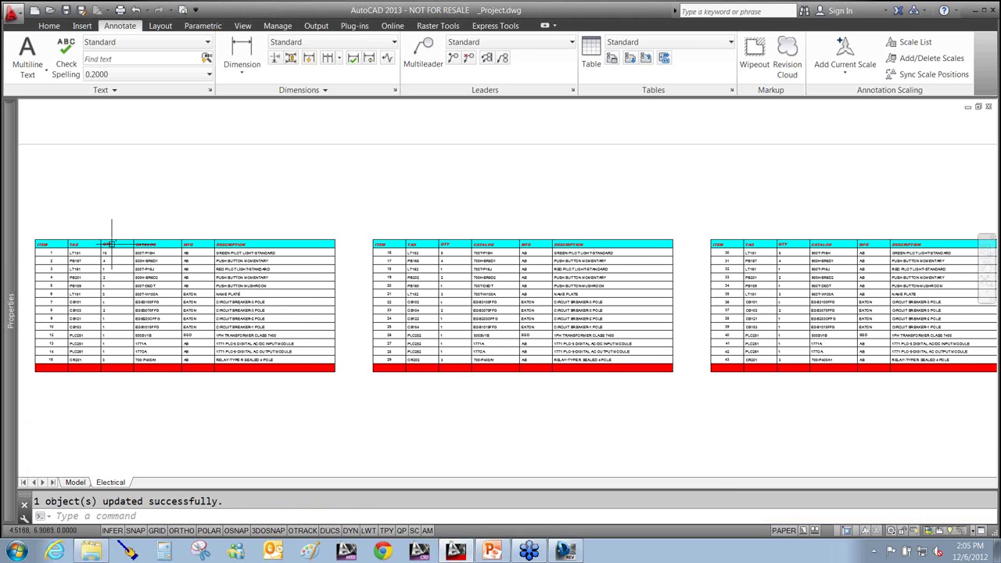
pyautogui.scroll(8, 112, 244)
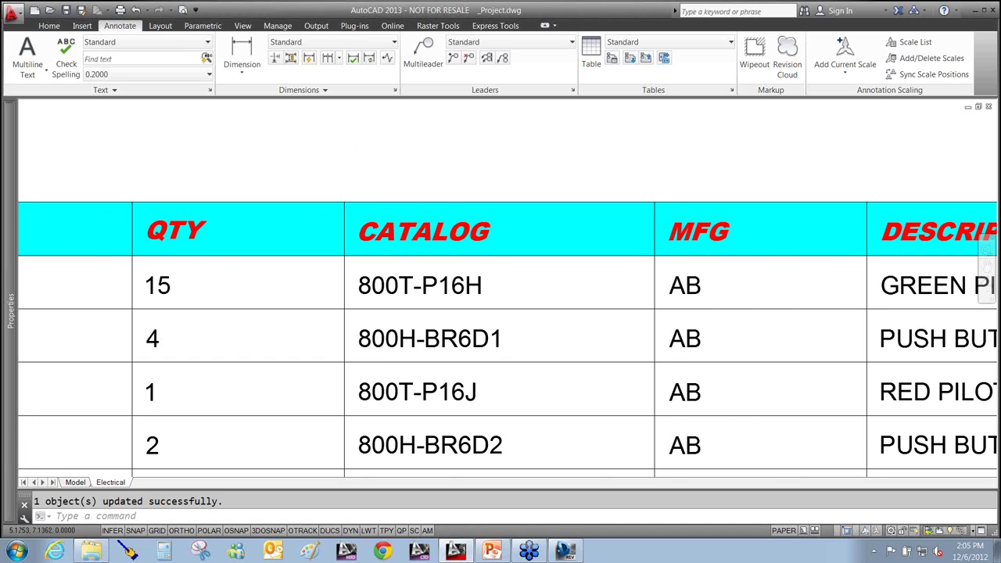
pyautogui.scroll(-3, 391, 197)
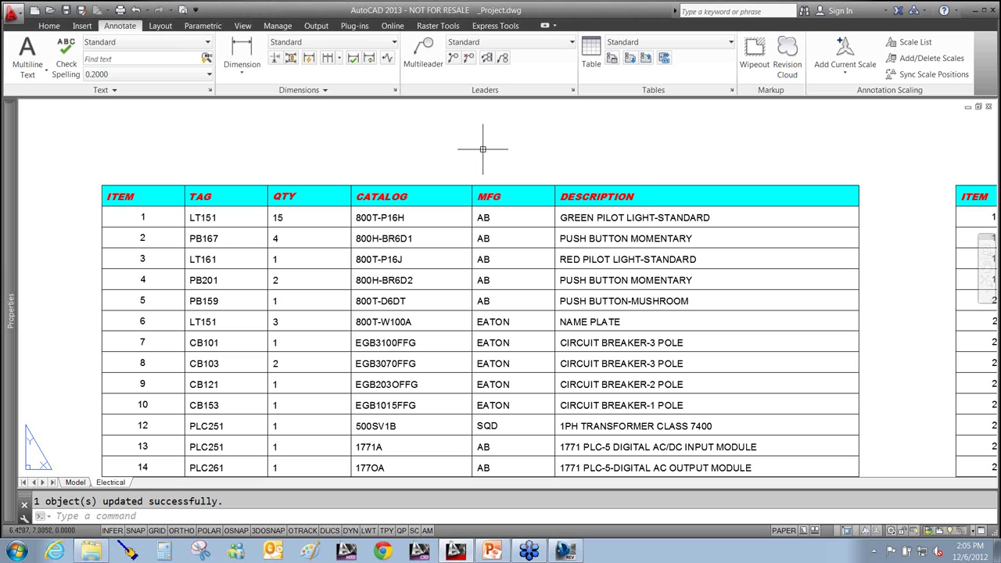
# Switch to the PowerPoint slide show Spreadsheets.pptx
pyautogui.moveTo(491, 552)
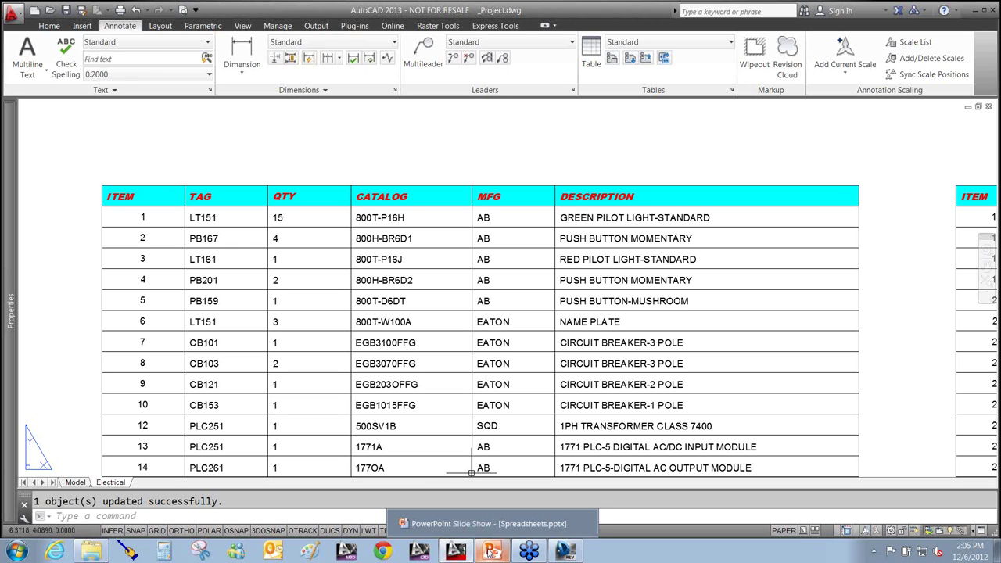
pyautogui.click(490, 552)
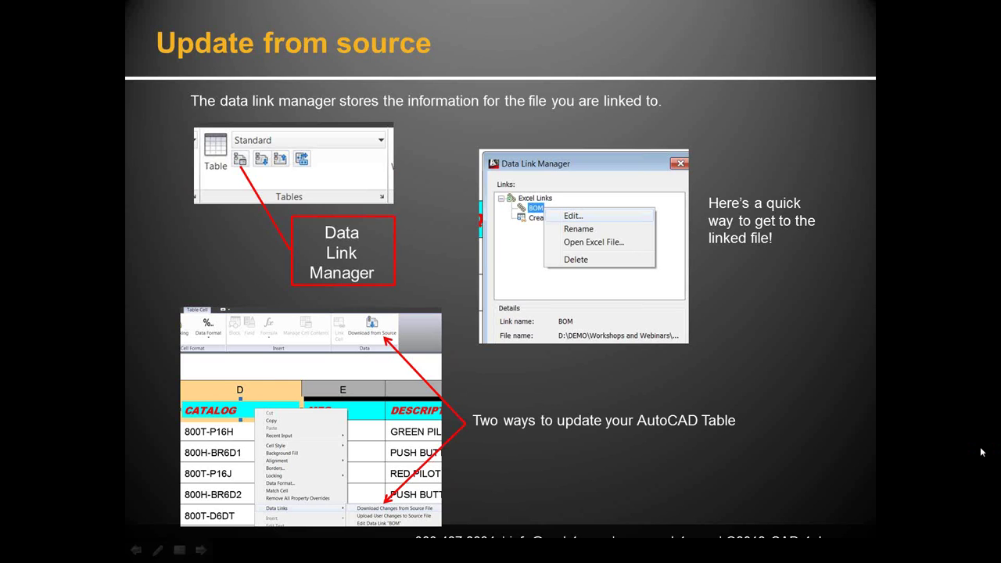
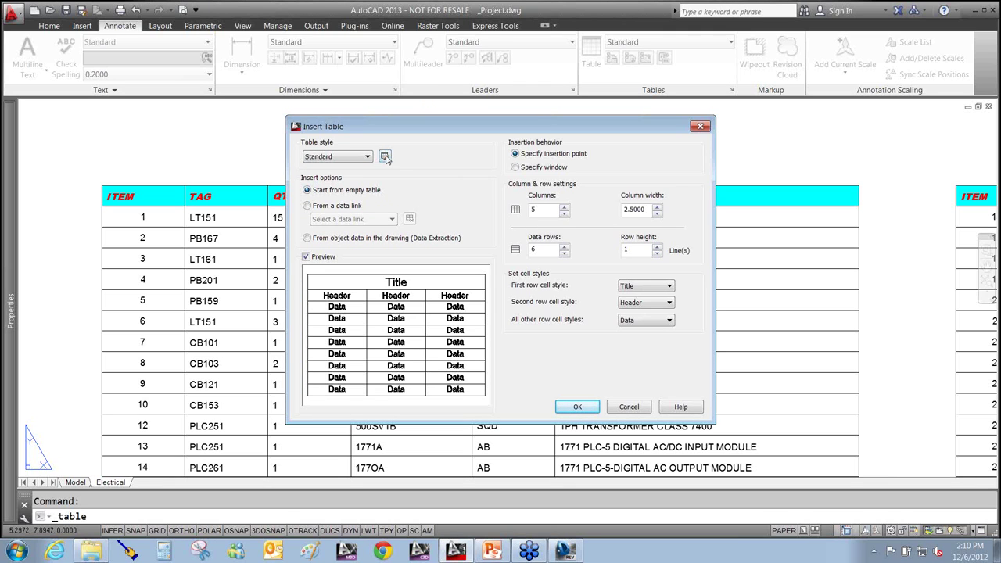
# Examine the Standard table style's modification settings and cancel out of inserting a table
pyautogui.click(386, 158)
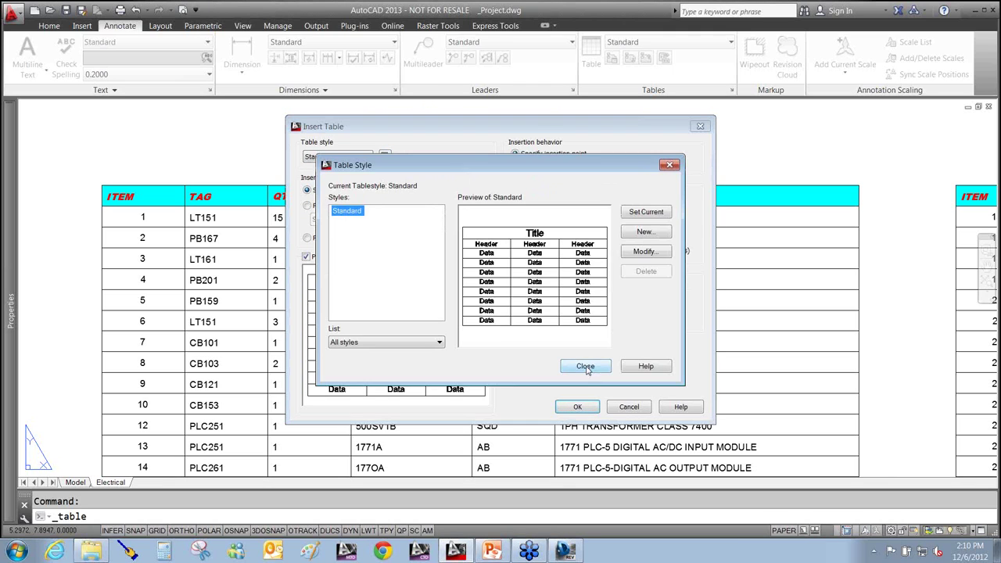
pyautogui.click(636, 253)
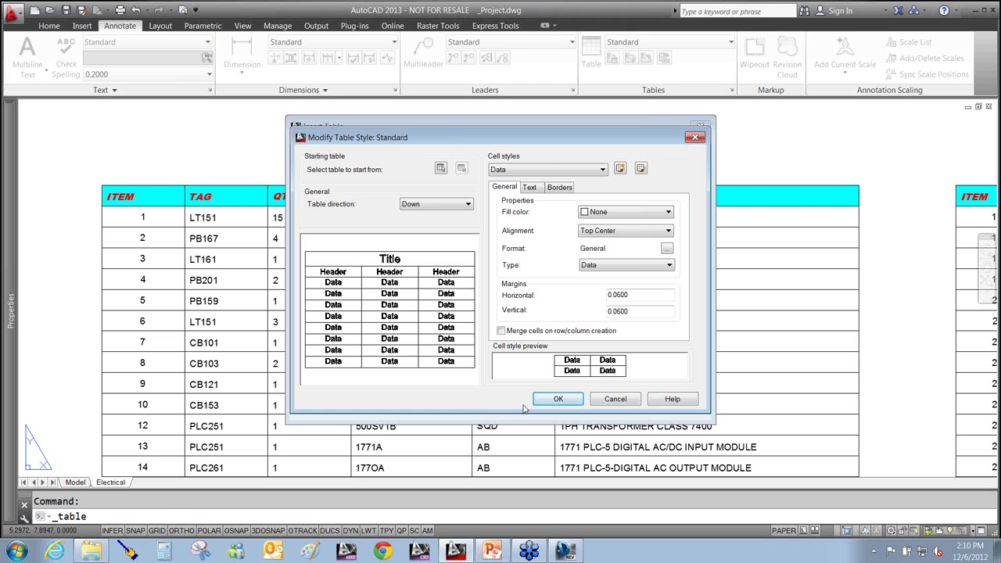
pyautogui.click(616, 402)
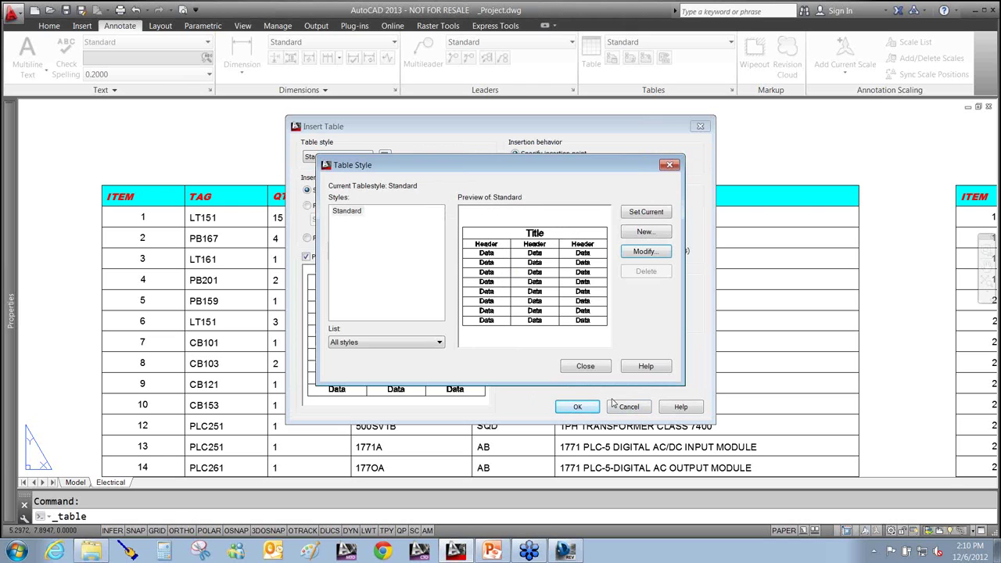
pyautogui.click(587, 368)
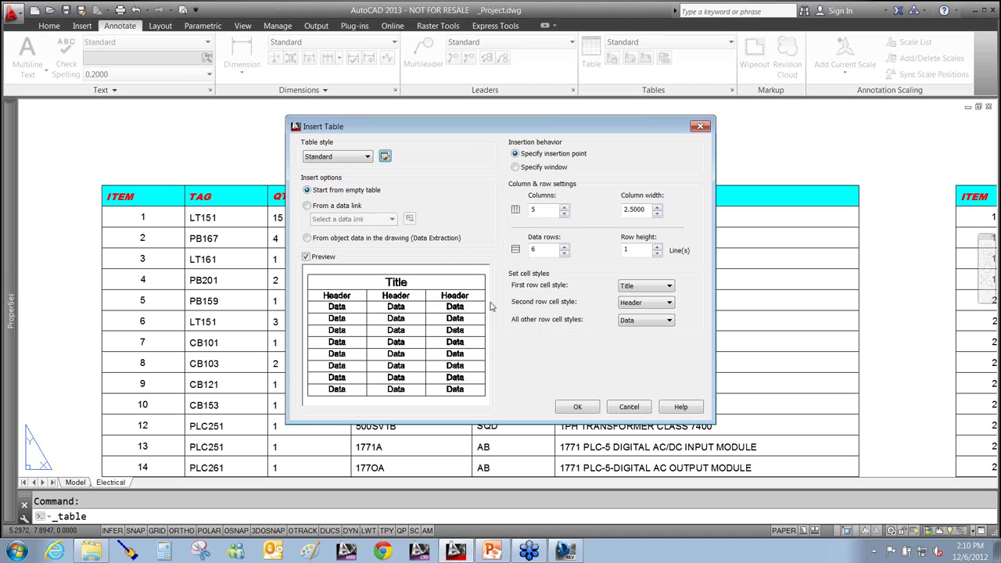
pyautogui.click(626, 406)
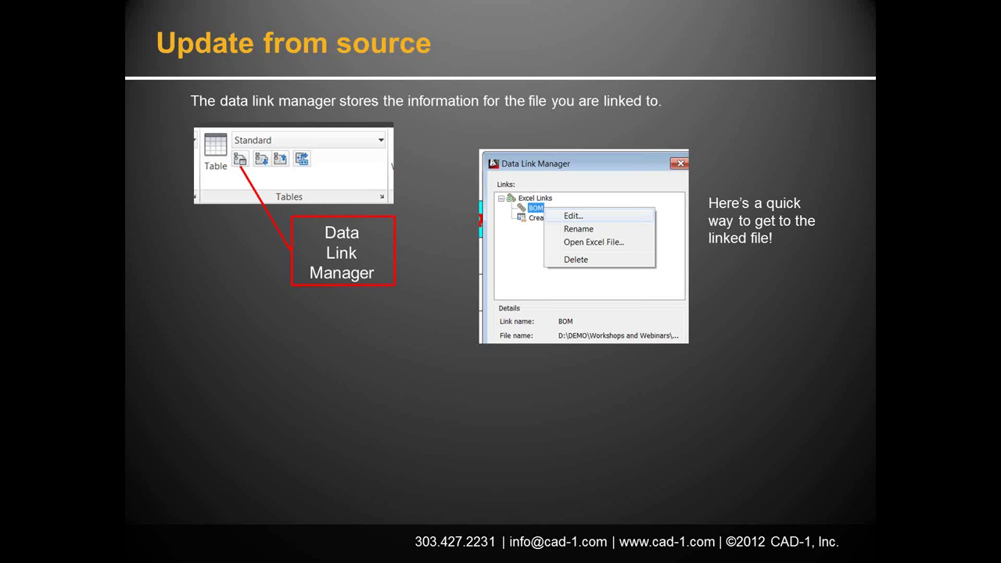
# Advance the slide show to the Update from AutoCAD slide and switch back to AutoCAD
pyautogui.press('Right')
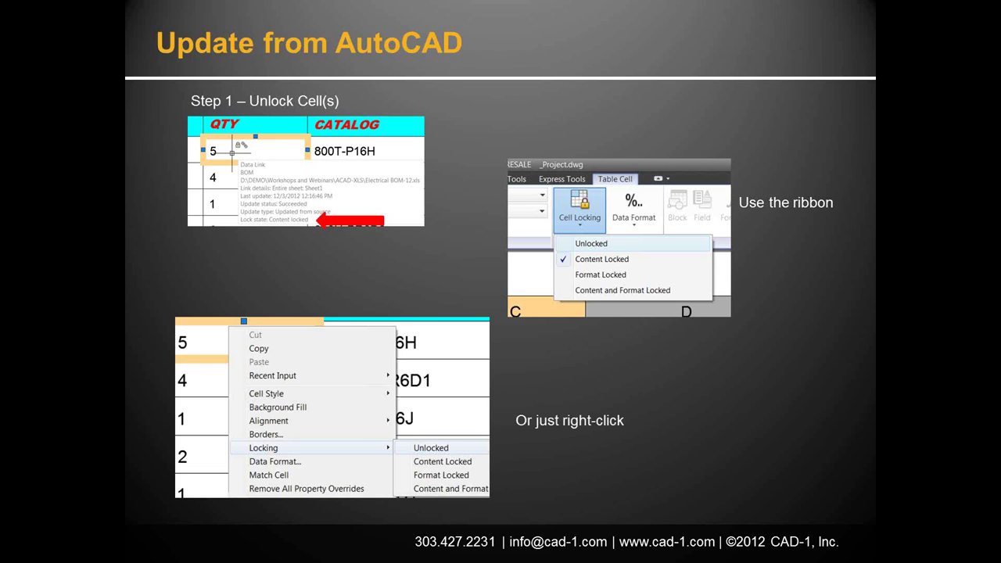
pyautogui.hotkey('alt', 'Tab')
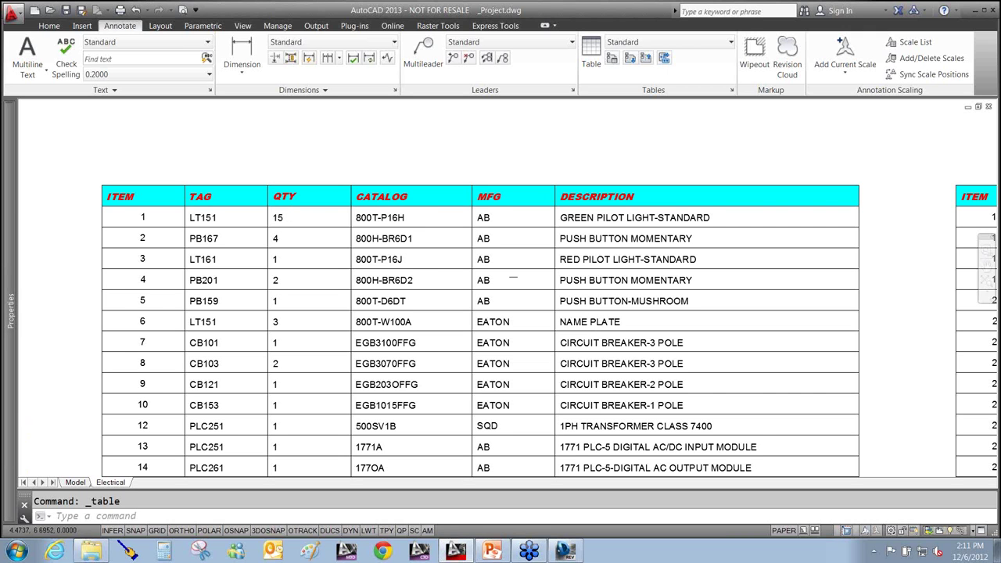
# Unlock item 1's quantity cell in the first section of the linked table
pyautogui.scroll(2, 289, 218)
pyautogui.click(290, 218)
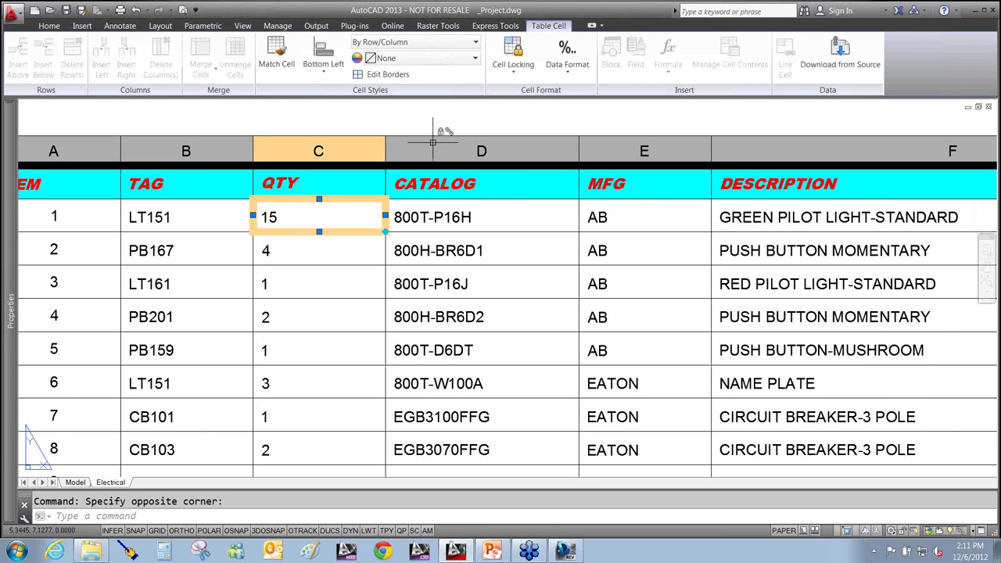
pyautogui.click(513, 56)
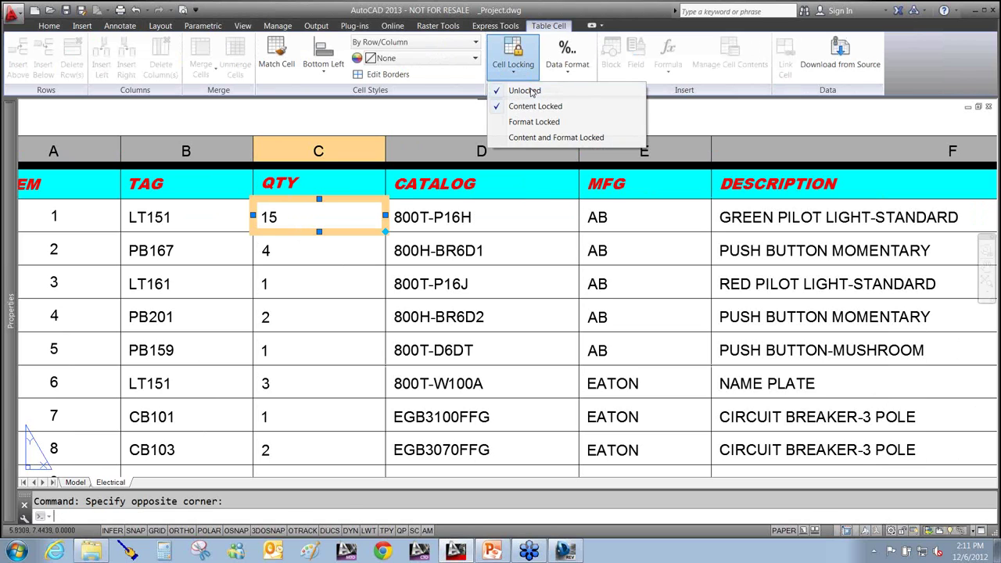
pyautogui.click(531, 92)
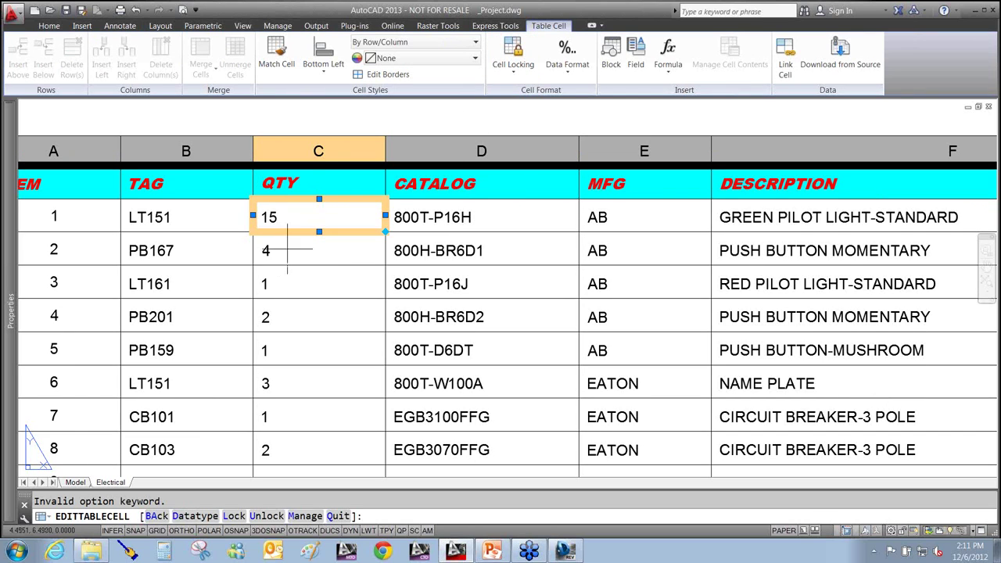
pyautogui.doubleClick(297, 213)
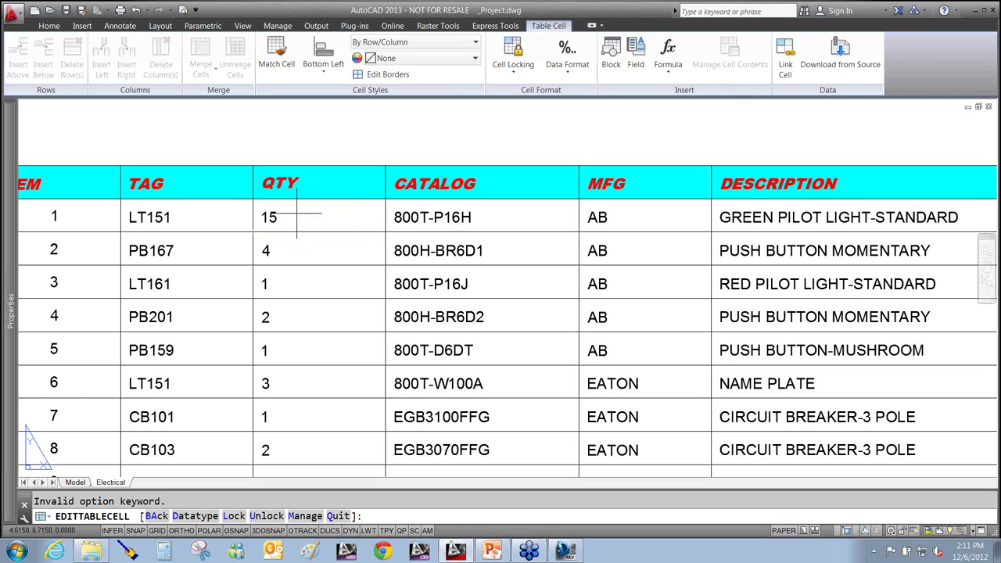
pyautogui.press('Escape')
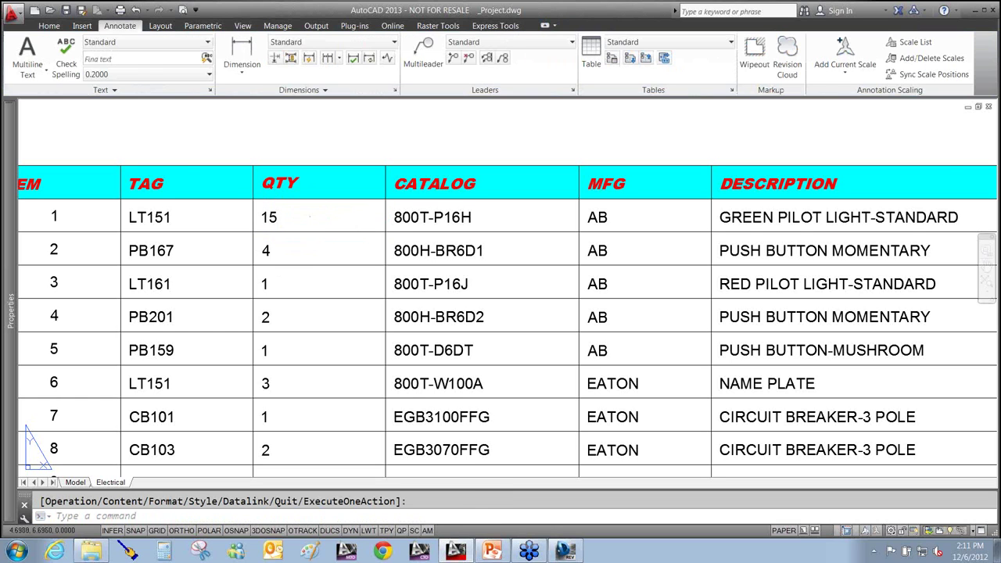
# Examine the locking options, data link options and data link details of item 1's quantity cell
pyautogui.click(310, 217)
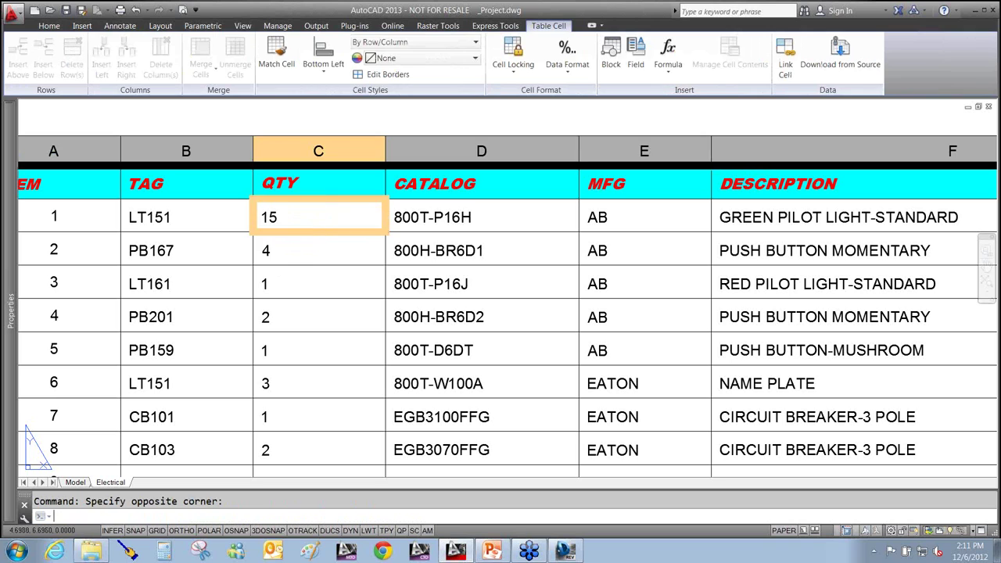
pyautogui.press('Escape')
pyautogui.click(309, 217)
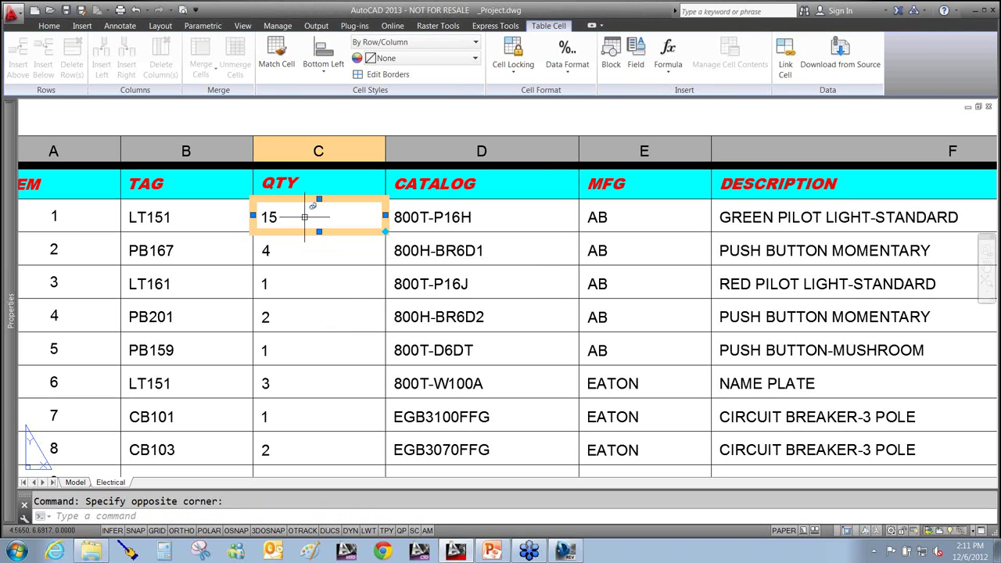
pyautogui.moveTo(304, 217)
pyautogui.rightClick(291, 218)
pyautogui.moveTo(354, 383)
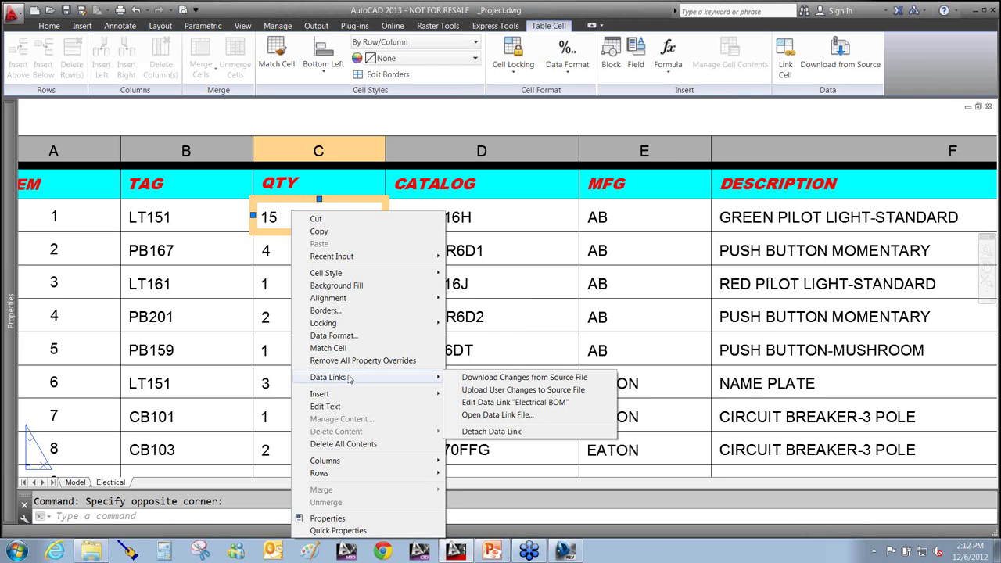
pyautogui.moveTo(360, 324)
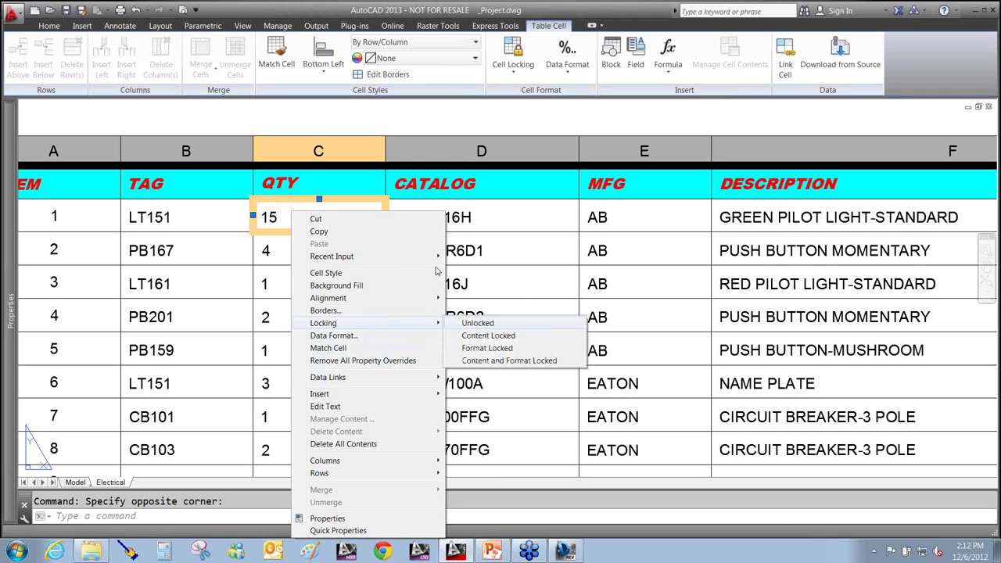
pyautogui.click(278, 217)
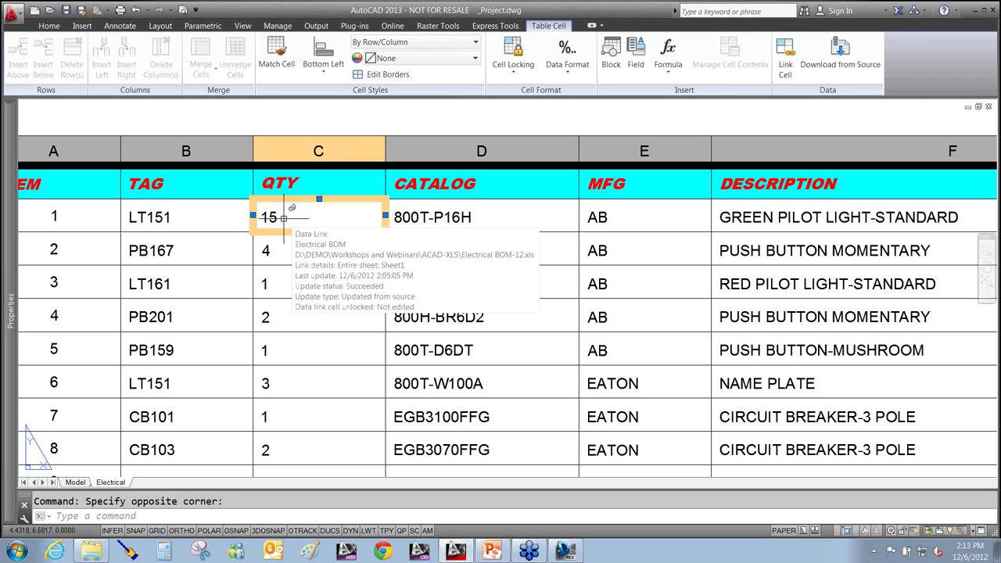
pyautogui.press('Escape')
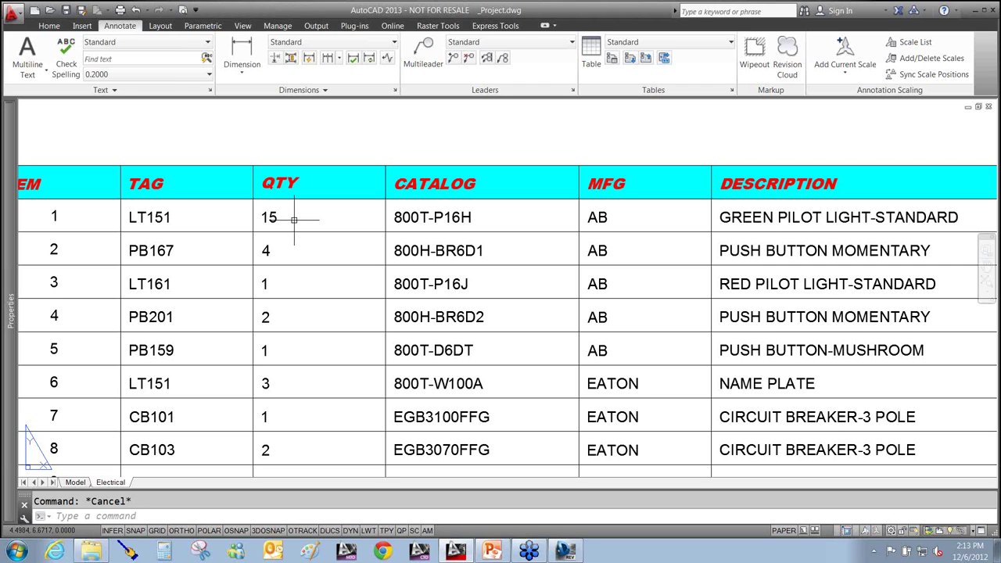
pyautogui.click(463, 151)
pyautogui.write('mt')
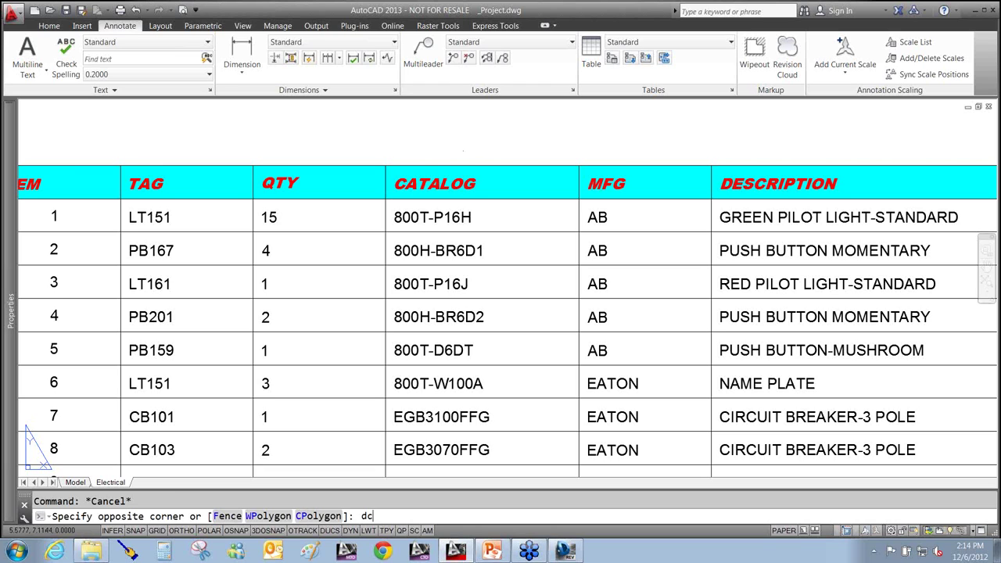
pyautogui.press('Return')
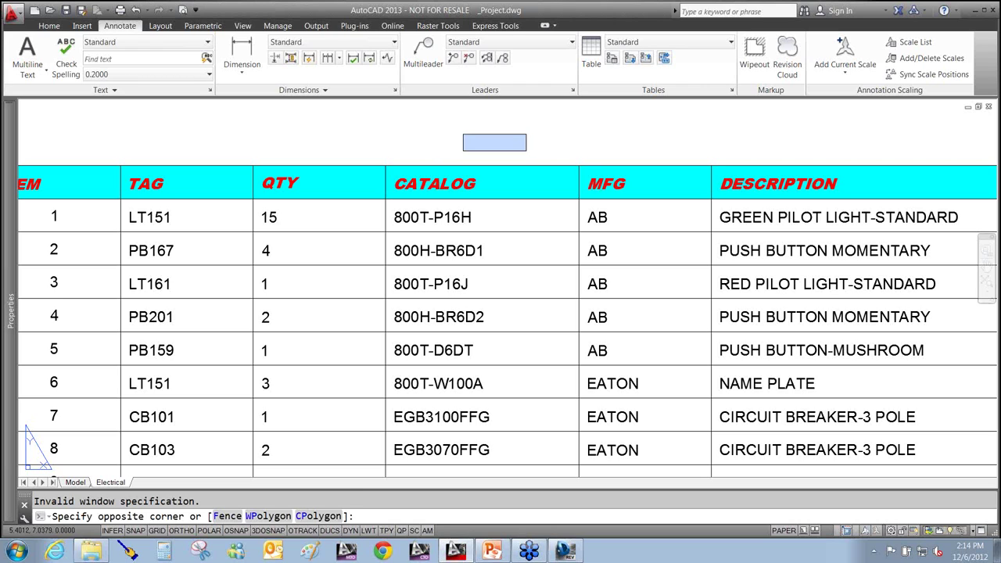
pyautogui.press('Escape')
# Open DesignCenter, browse to the Standard table style of _Project.dwg, and close DesignCenter
pyautogui.write('dc')
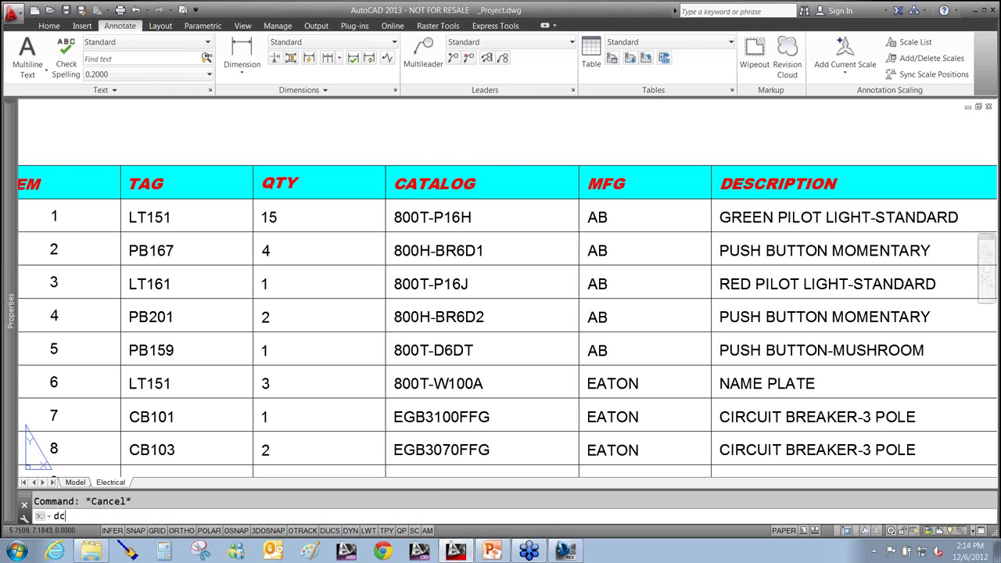
pyautogui.press('Return')
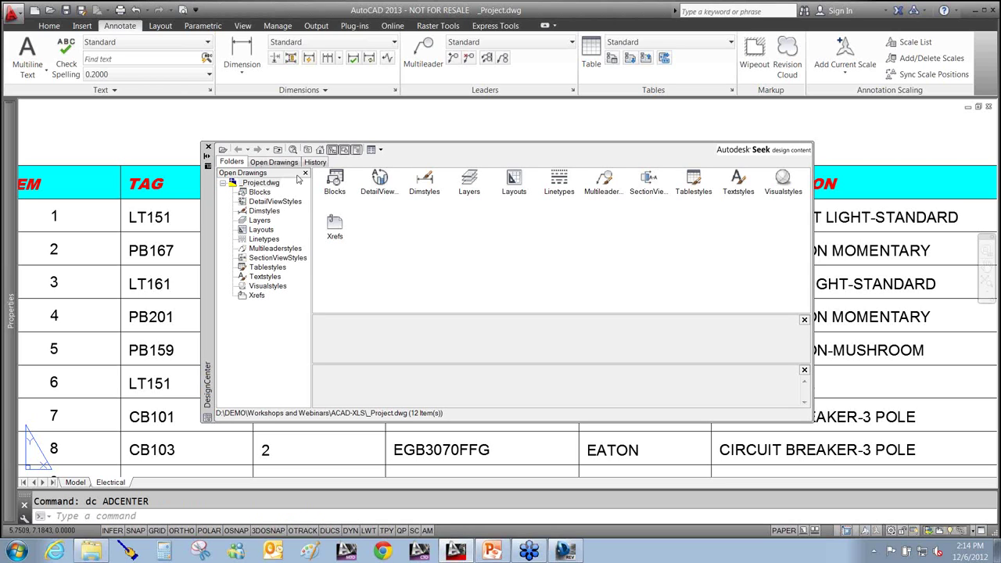
pyautogui.click(694, 181)
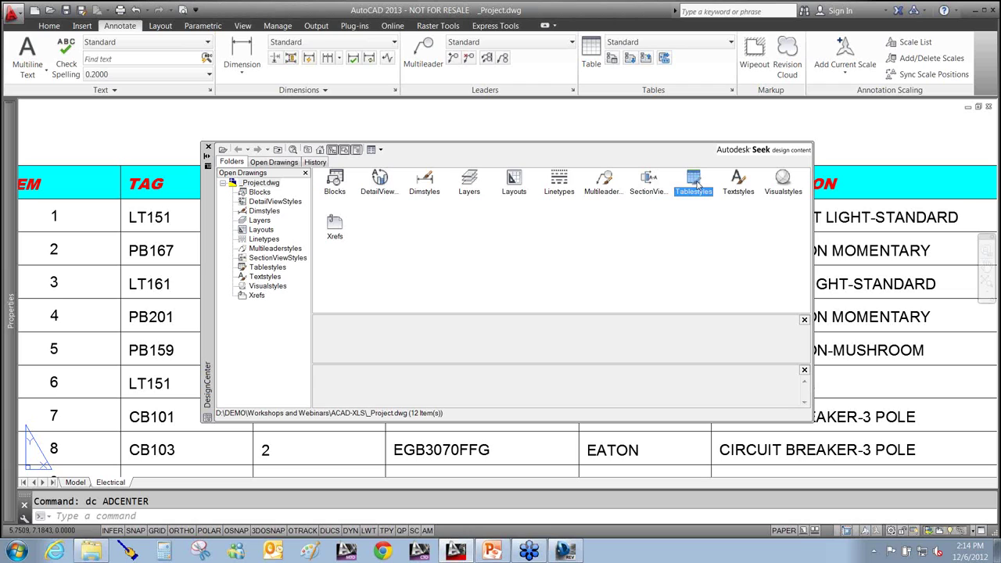
pyautogui.doubleClick(694, 181)
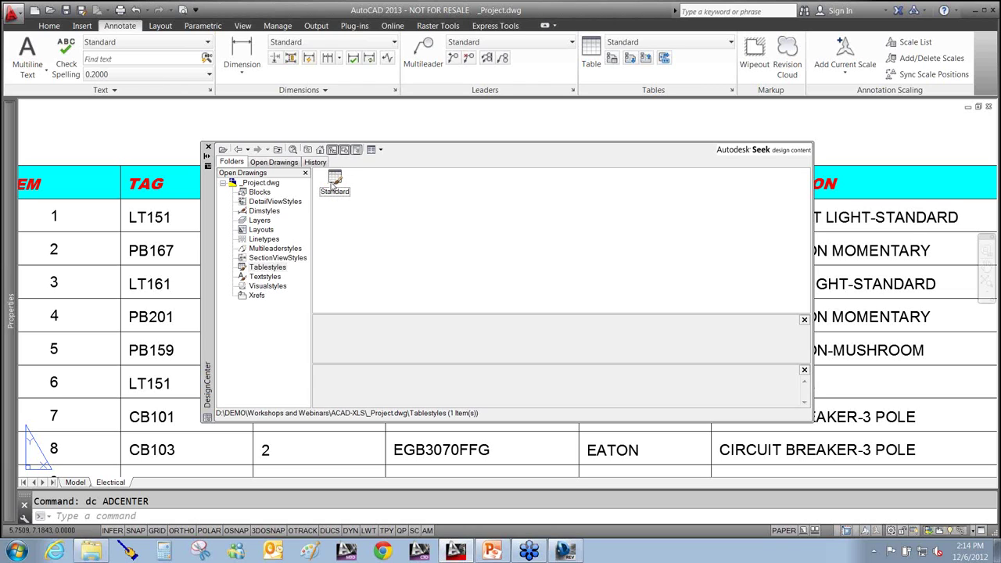
pyautogui.moveTo(334, 181); pyautogui.dragTo(453, 125)
pyautogui.click(208, 148)
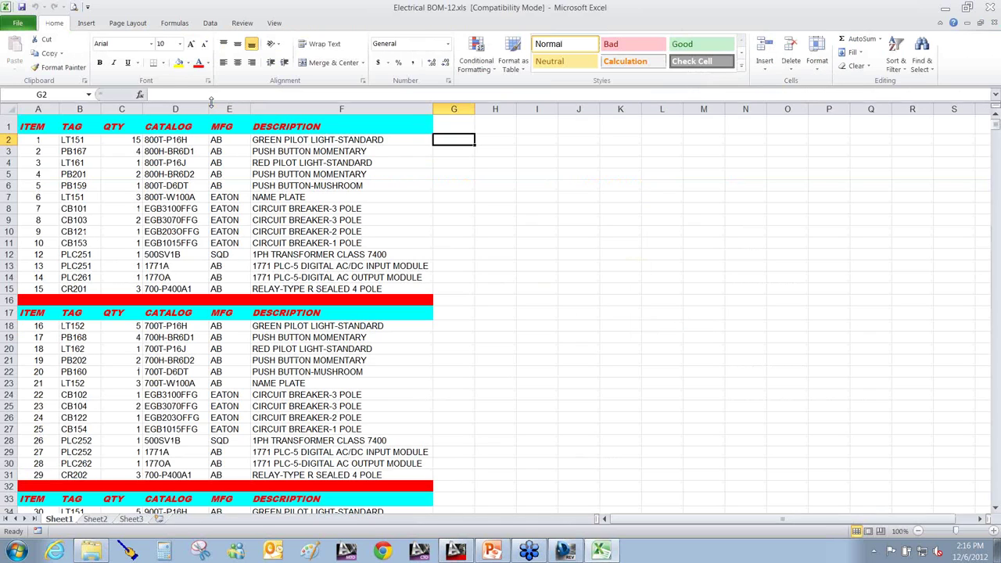
# Look through the insert and data commands for Electrical BOM-12.xls in Excel and close the workbook
pyautogui.click(82, 23)
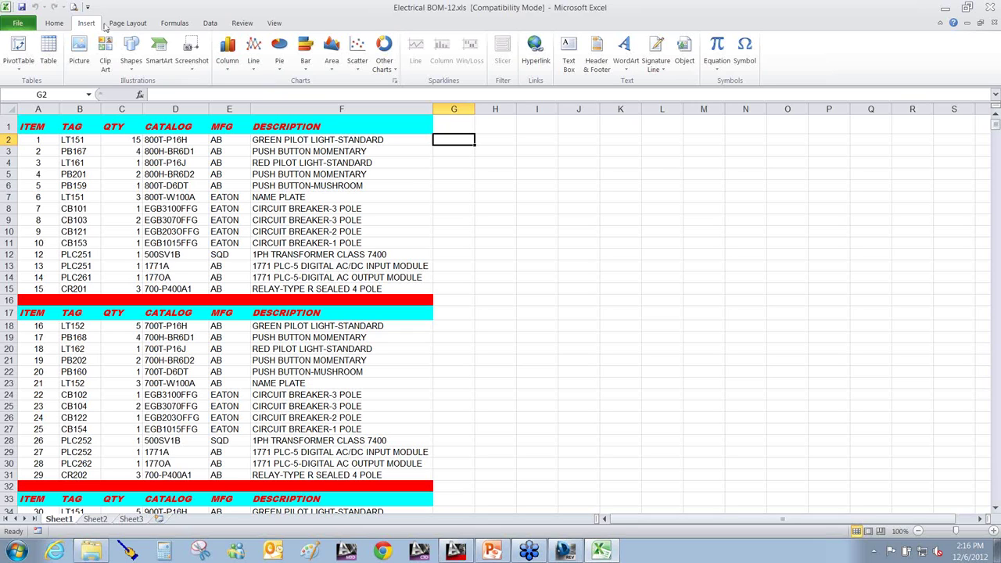
pyautogui.click(210, 24)
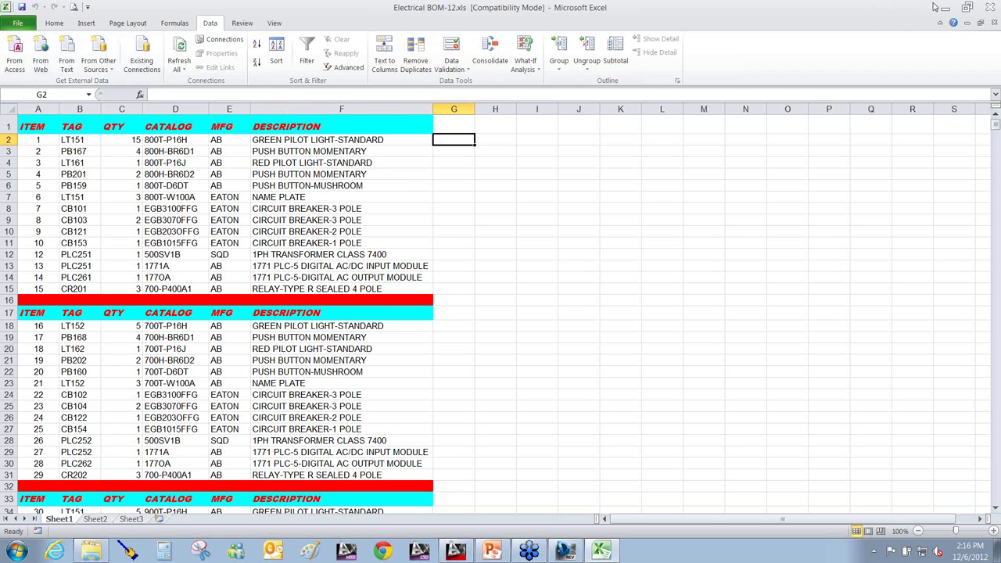
pyautogui.click(990, 7)
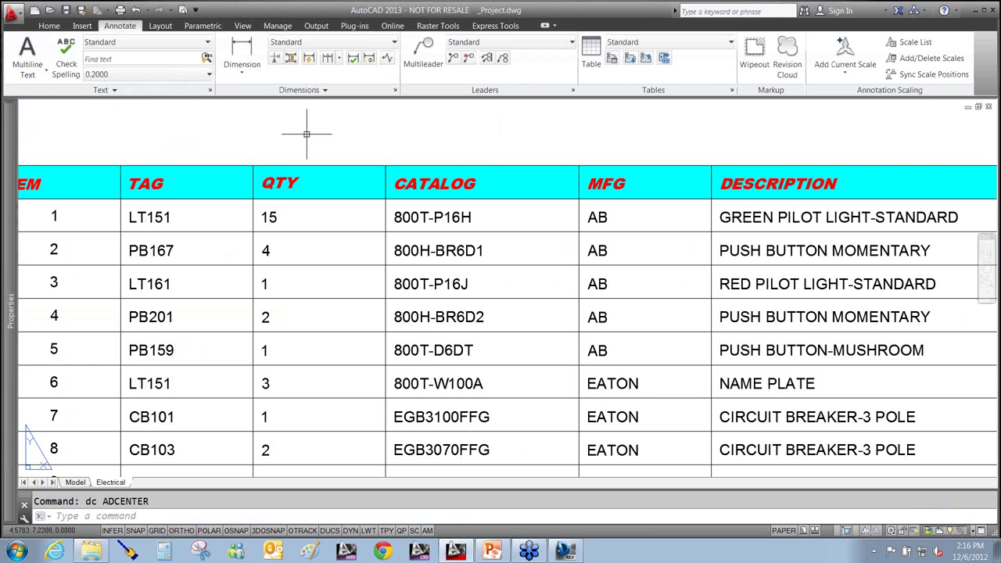
# Set item 1's quantity to 5 in the AutoCAD table
pyautogui.doubleClick(306, 223)
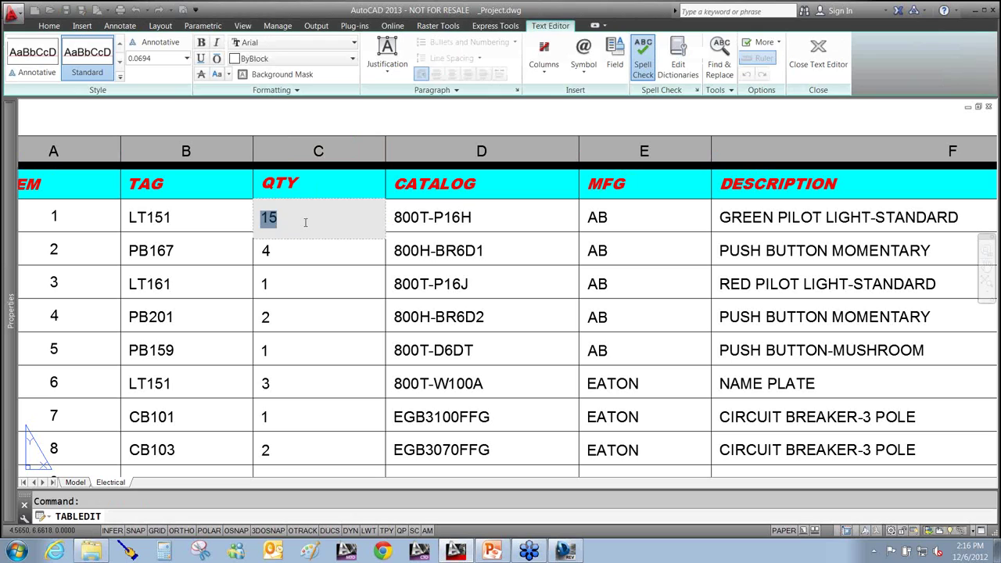
pyautogui.write('5')
pyautogui.press('Escape')
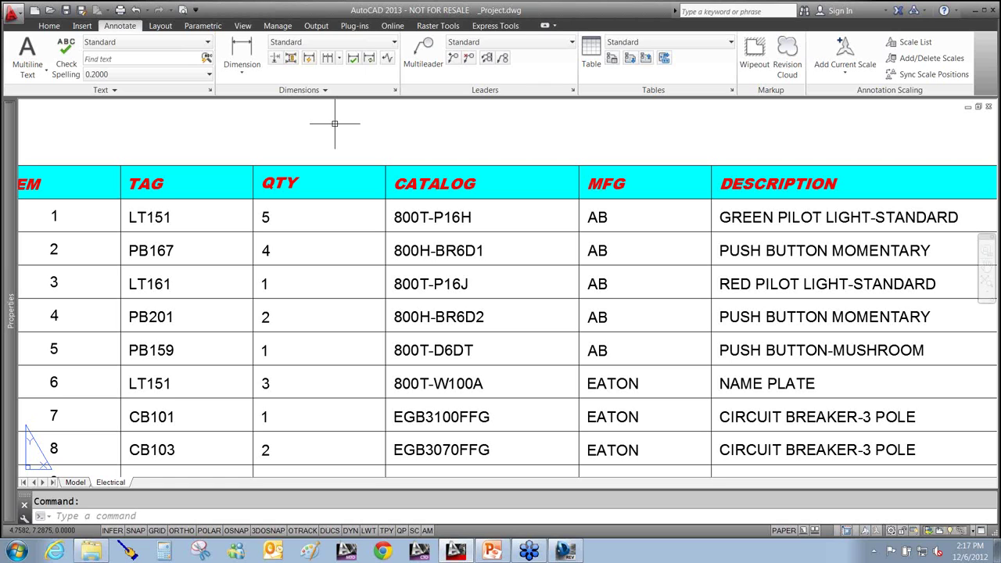
# Switch to the PowerPoint slide show, review it up to Step 3 – Upload changes to spreadsheet, and return to AutoCAD
pyautogui.scroll(-2, 337, 125)
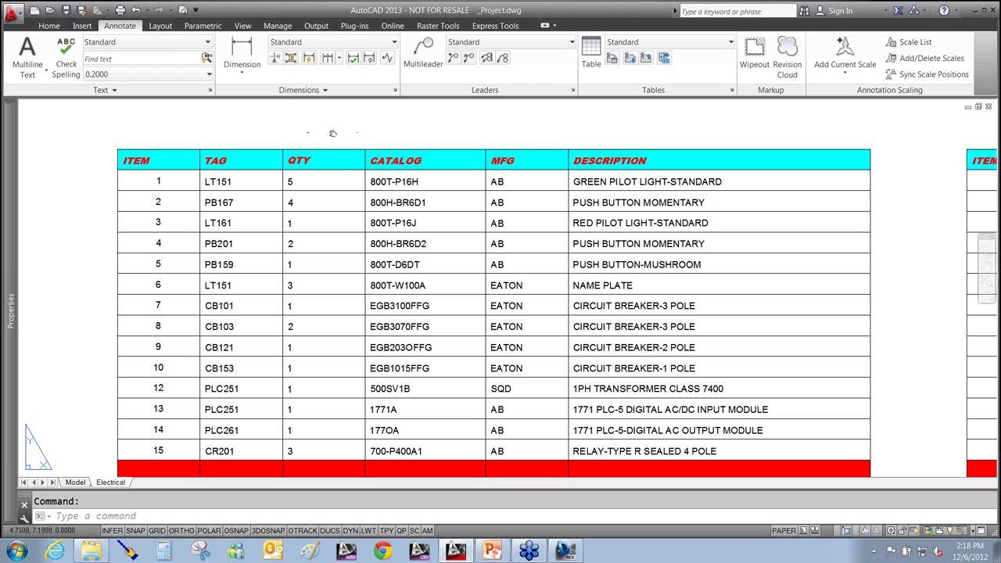
pyautogui.moveTo(332, 133); pyautogui.dragTo(367, 150, button='middle')
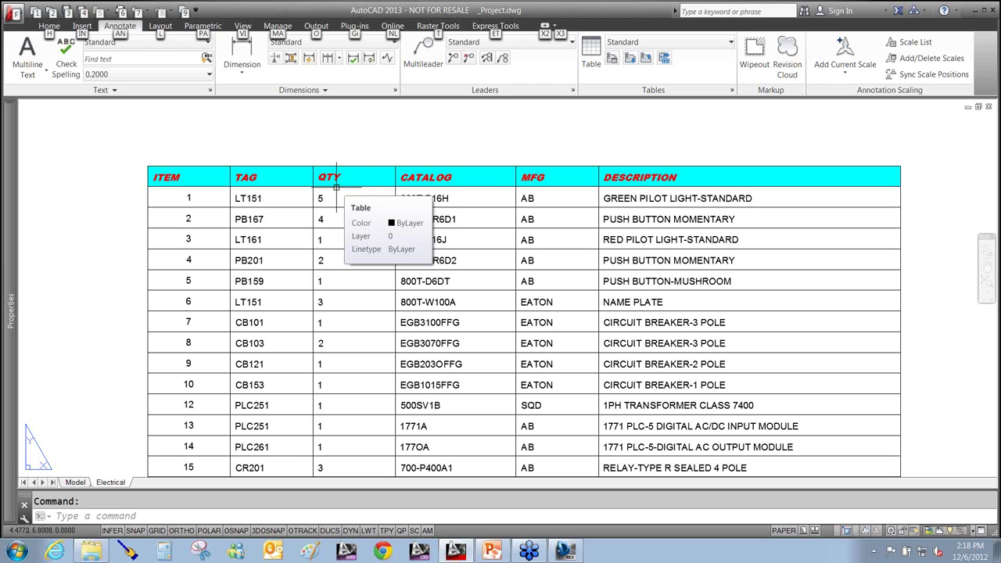
pyautogui.hotkey('alt', 'Tab')
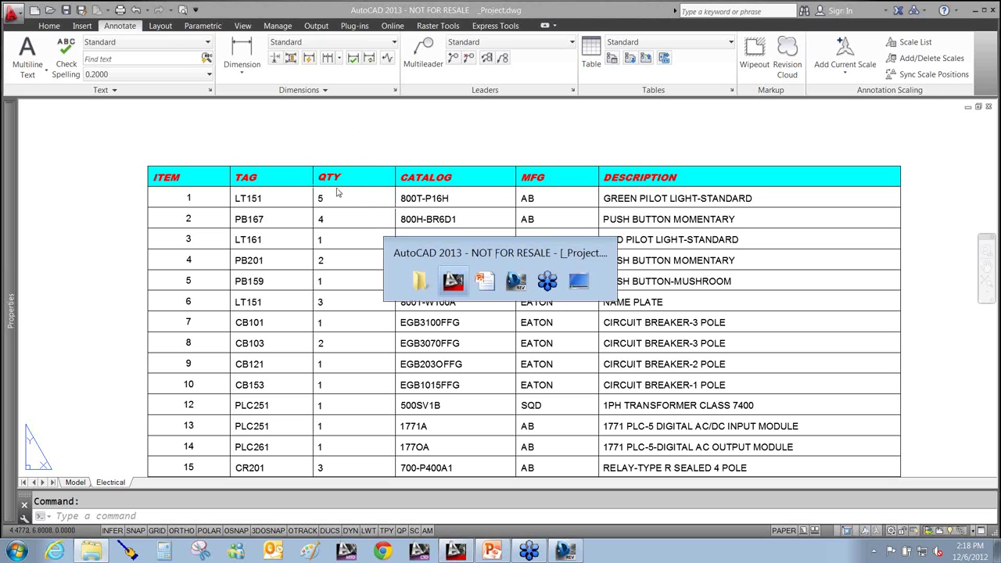
pyautogui.hotkey('alt', 'Tab')
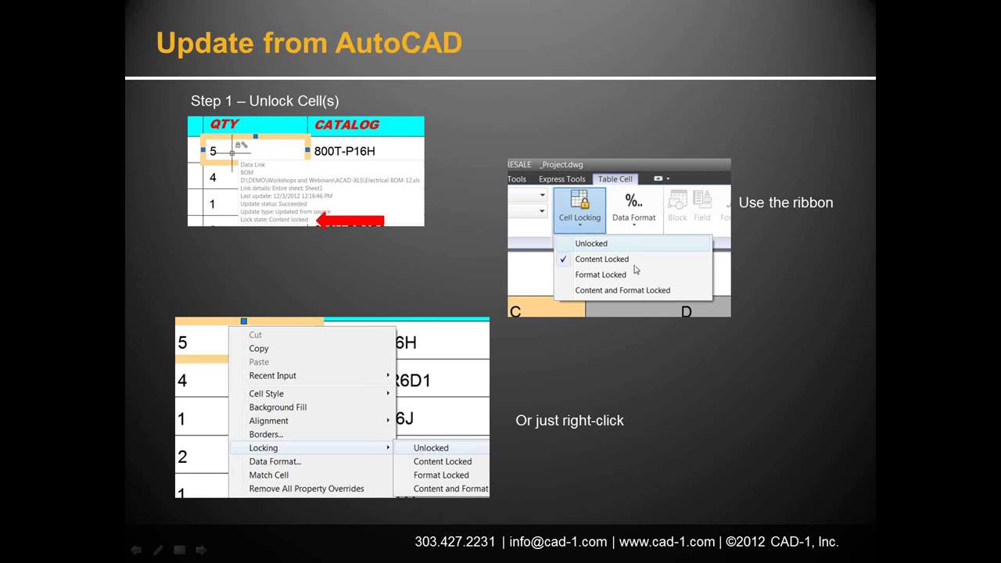
pyautogui.click(929, 401)
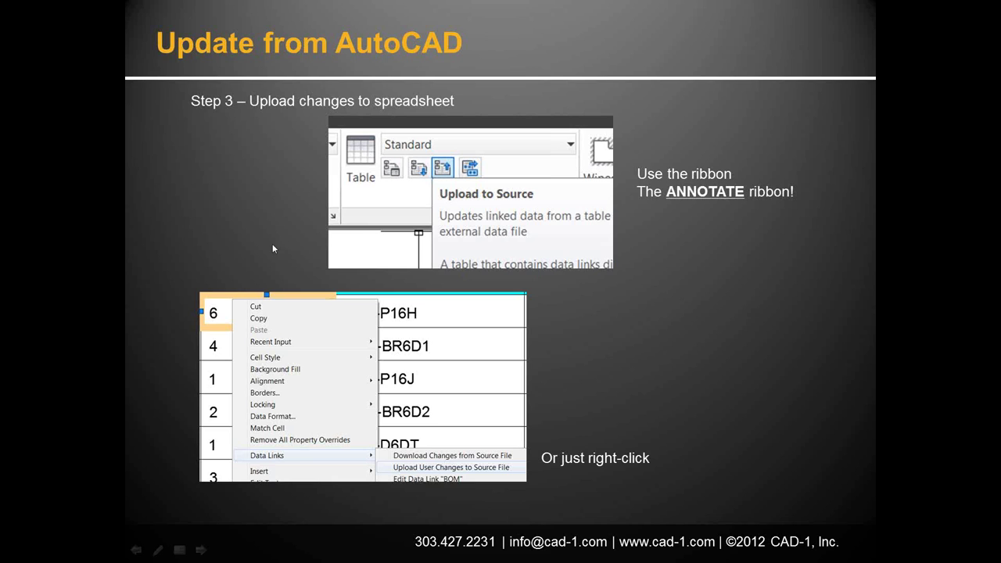
pyautogui.moveTo(271, 241); pyautogui.dragTo(216, 126)
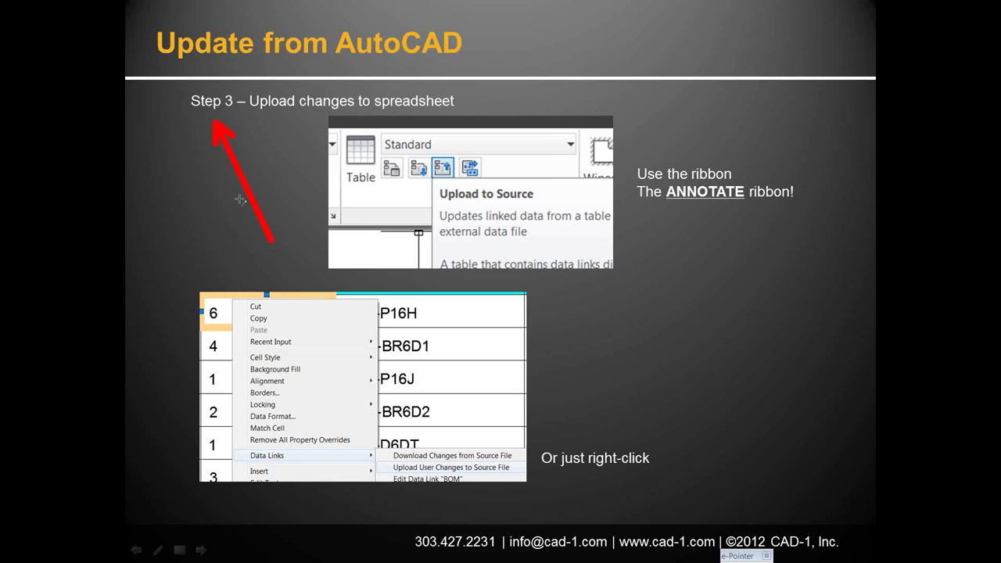
pyautogui.press('Escape')
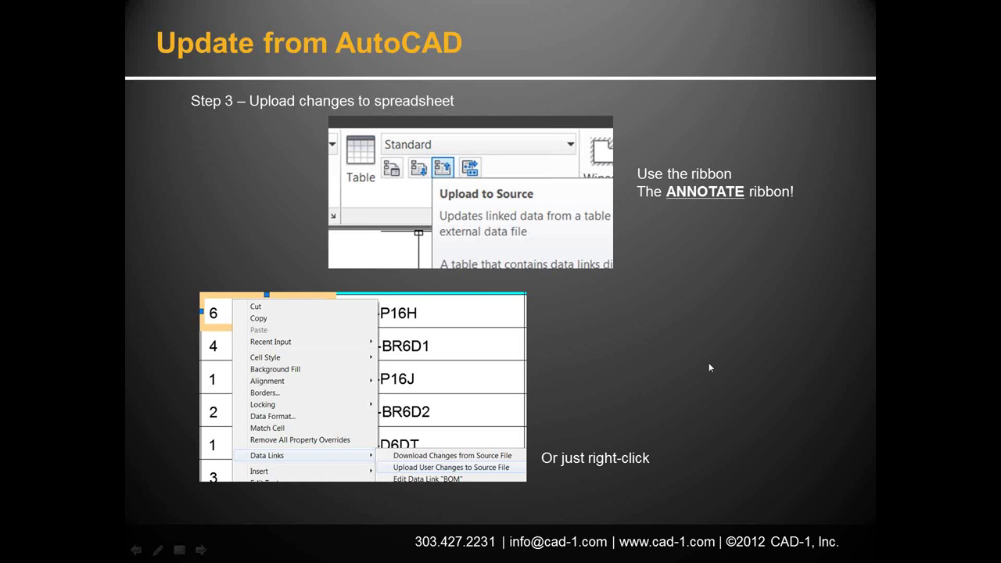
pyautogui.hotkey('alt', 'Tab')
pyautogui.hotkey('alt', 'Tab')
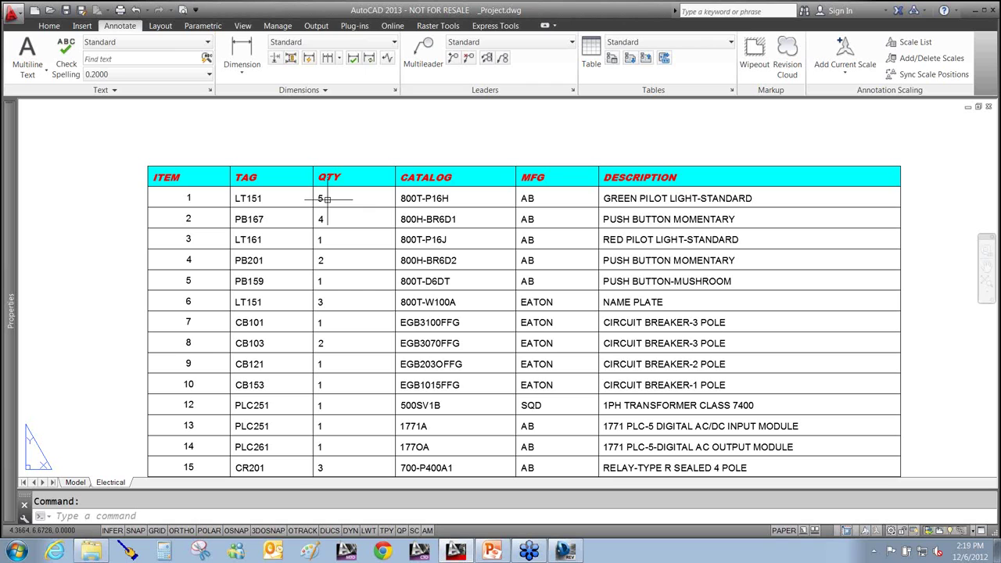
# Upload the user changes in item 1's quantity cell to the linked source file
pyautogui.scroll(2, 328, 198)
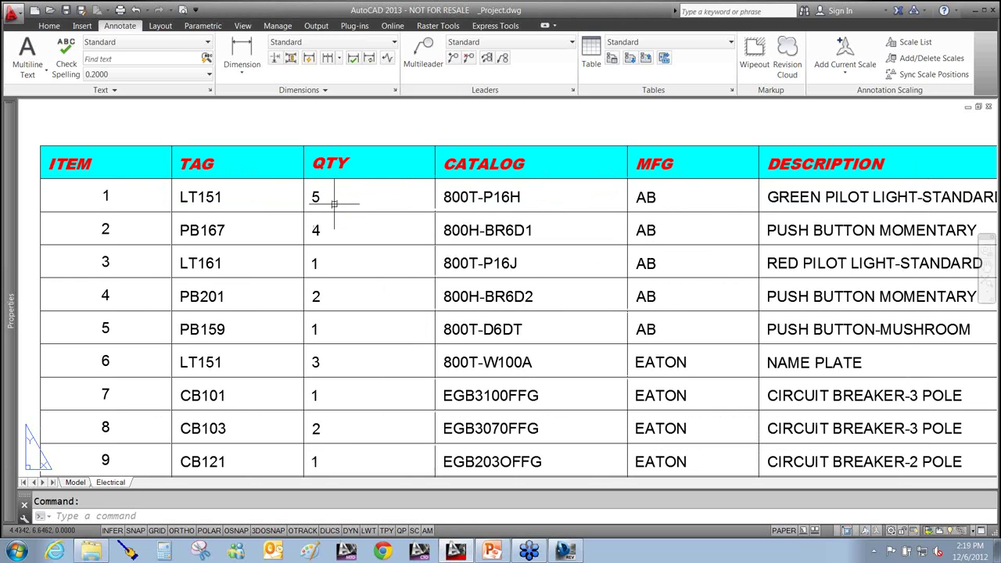
pyautogui.click(334, 204)
pyautogui.click(334, 203)
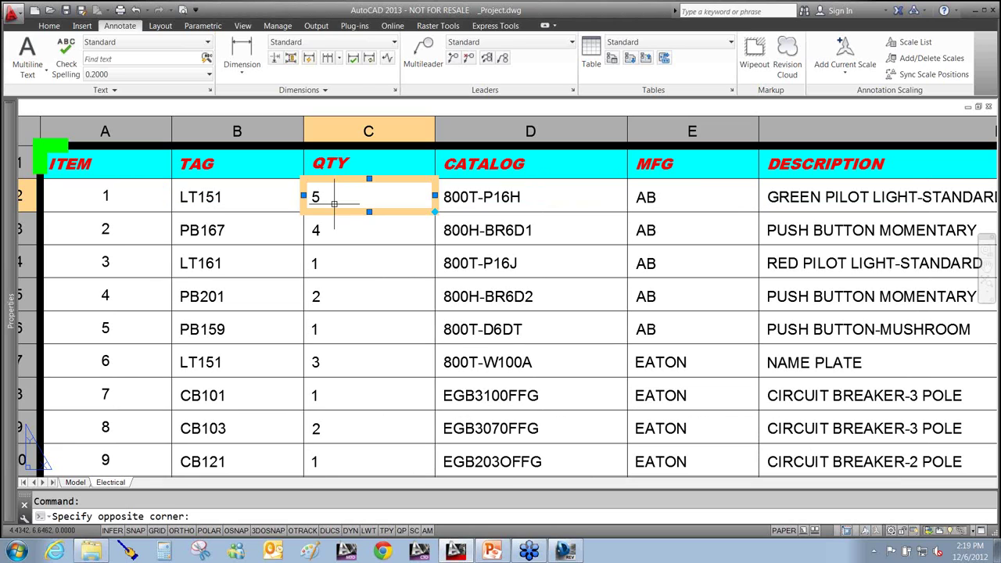
pyautogui.rightClick(373, 202)
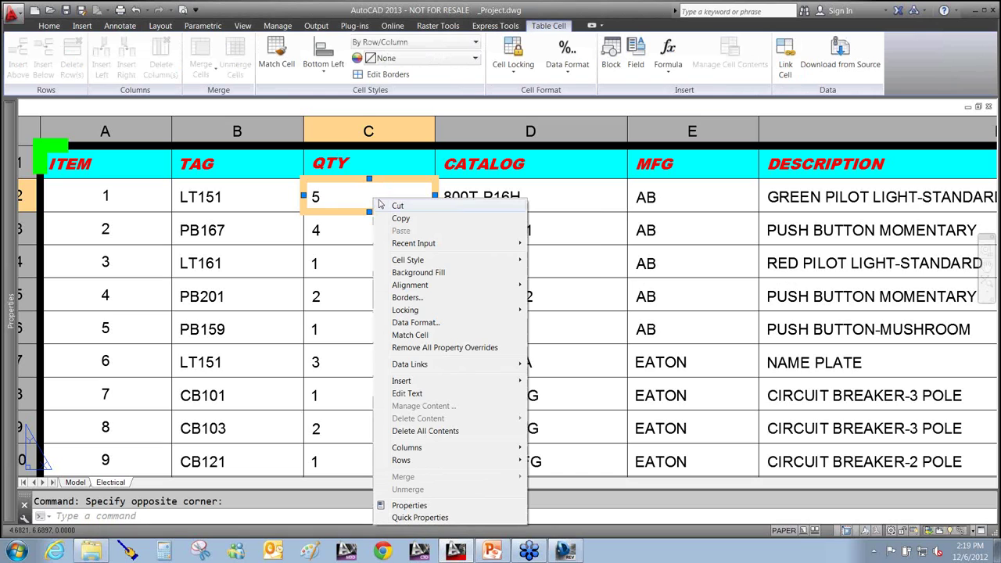
pyautogui.moveTo(415, 364)
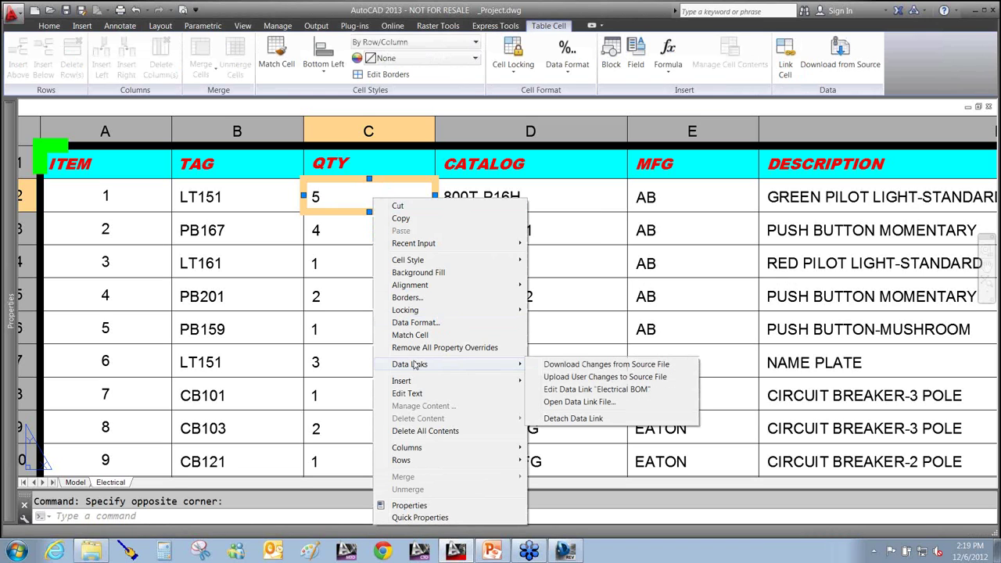
pyautogui.click(567, 377)
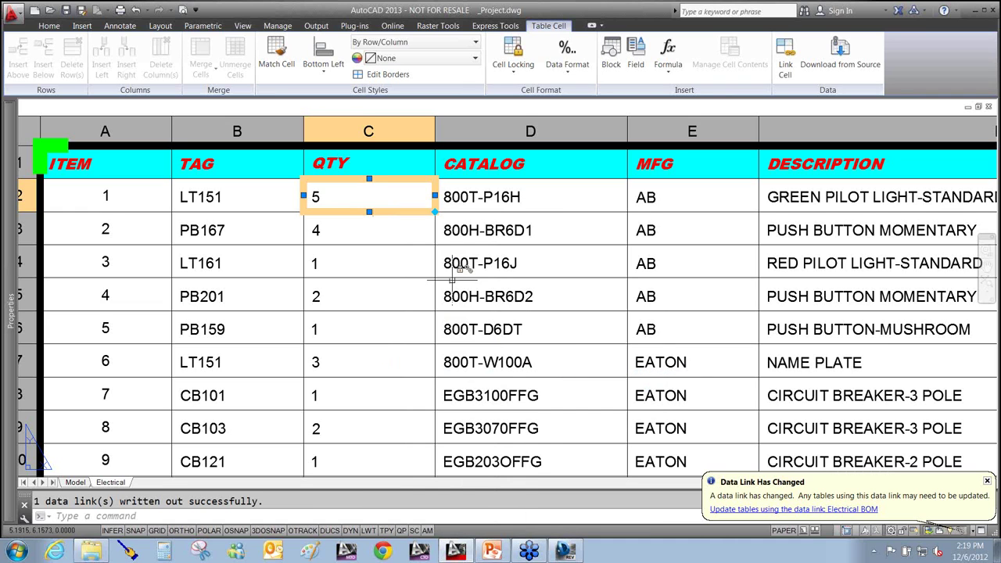
# Update the table through the Electrical BOM data link, check item 1's quantity in Electrical BOM-12.xls in Excel, and close the workbook
pyautogui.moveTo(419, 258)
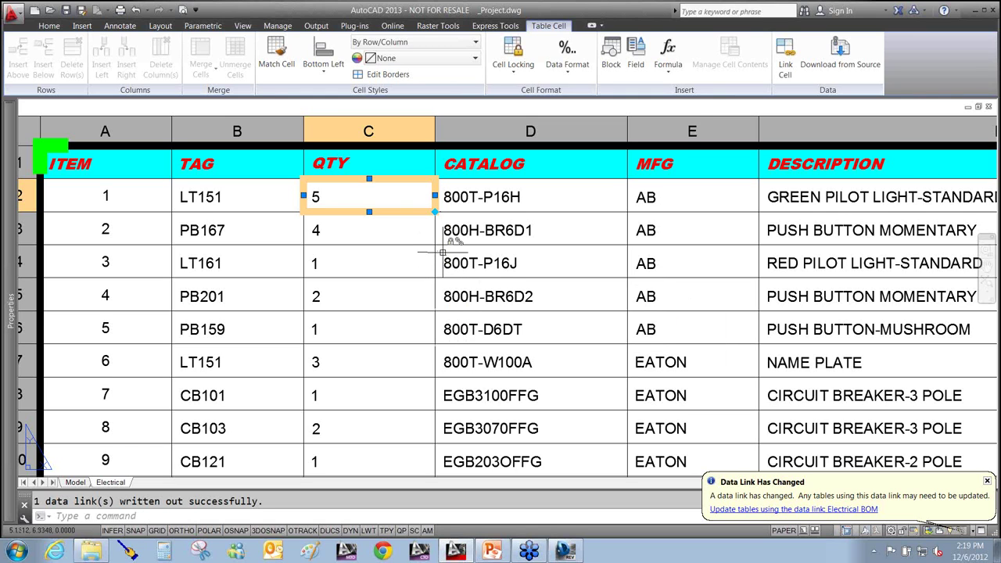
pyautogui.press('Escape')
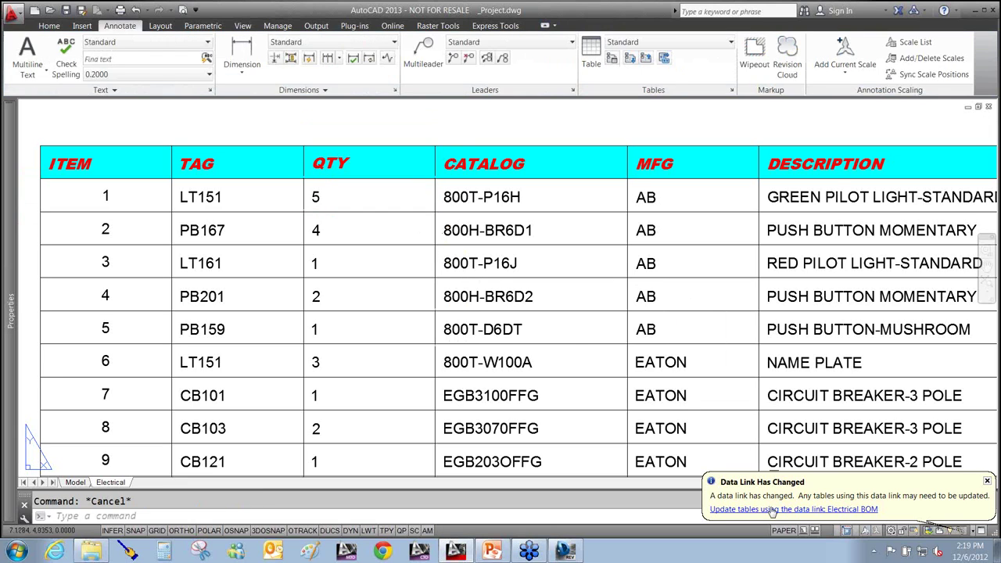
pyautogui.click(772, 510)
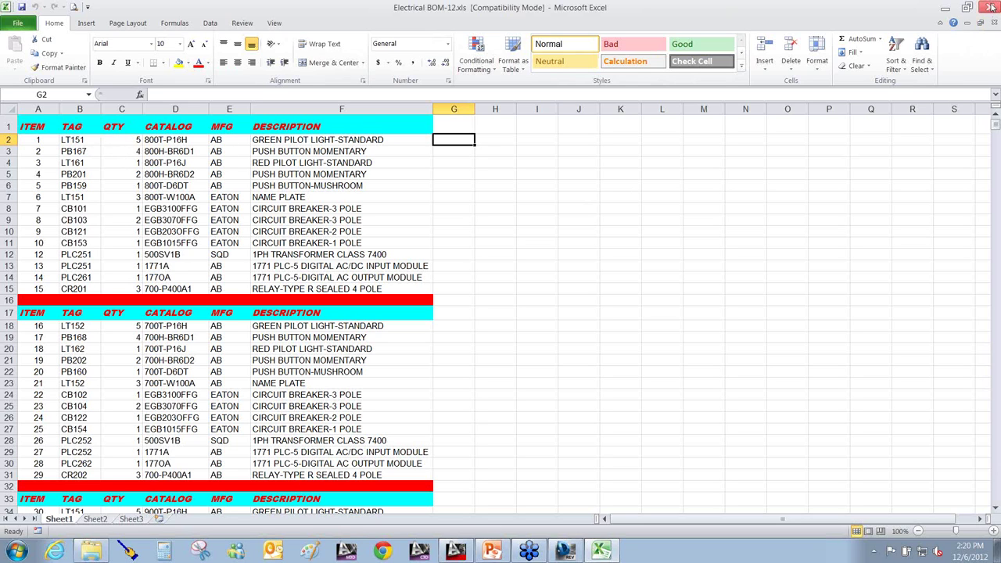
pyautogui.click(992, 7)
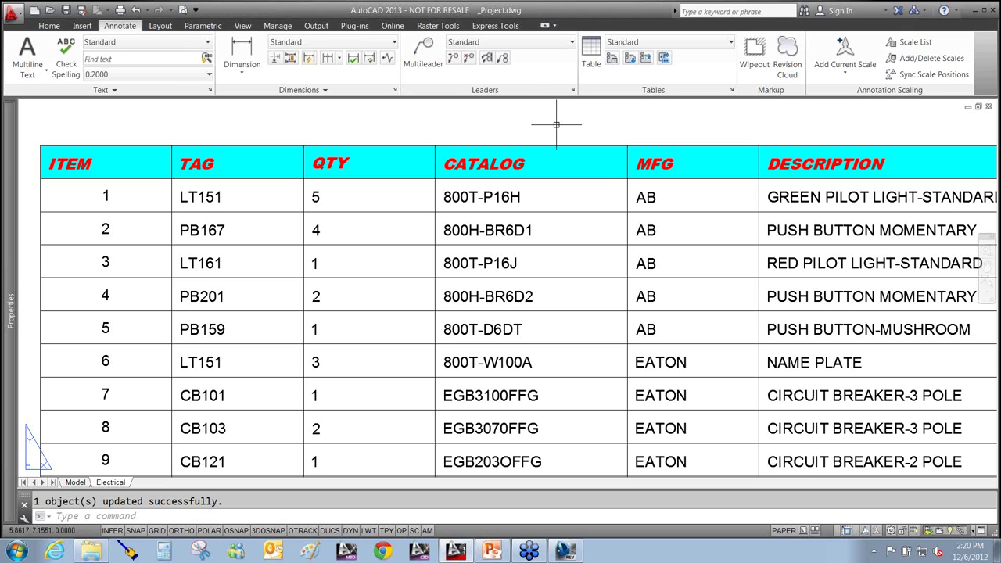
# Switch to the PowerPoint slide show to review the Step 3 upload slide and return to AutoCAD
pyautogui.hotkey('alt', 'Tab')
pyautogui.hotkey('alt', 'Tab')
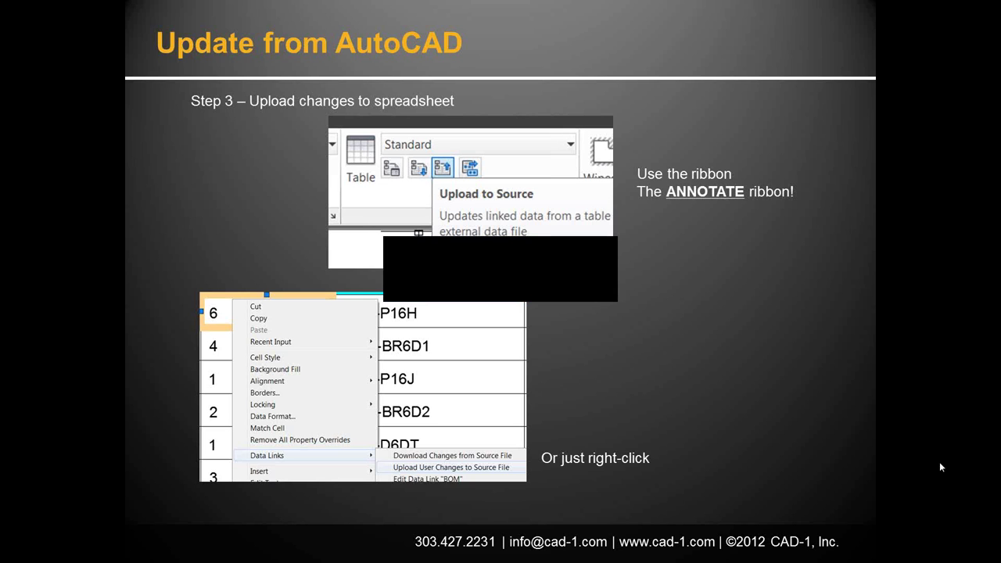
pyautogui.hotkey('alt', 'Tab')
# Examine the data format, data link and locking information of item 1's quantity cell, leaving the cell unedited
pyautogui.click(368, 197)
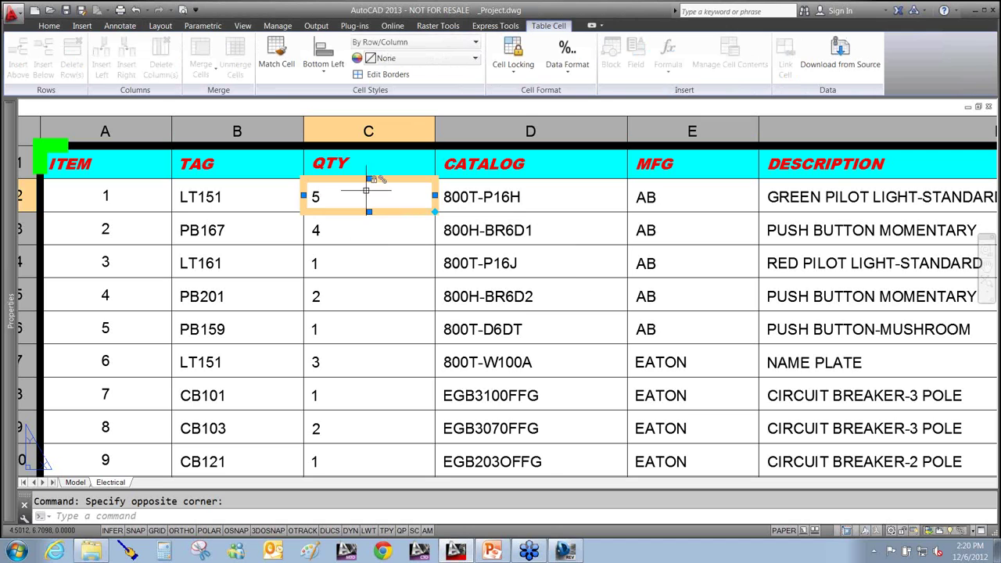
pyautogui.click(564, 74)
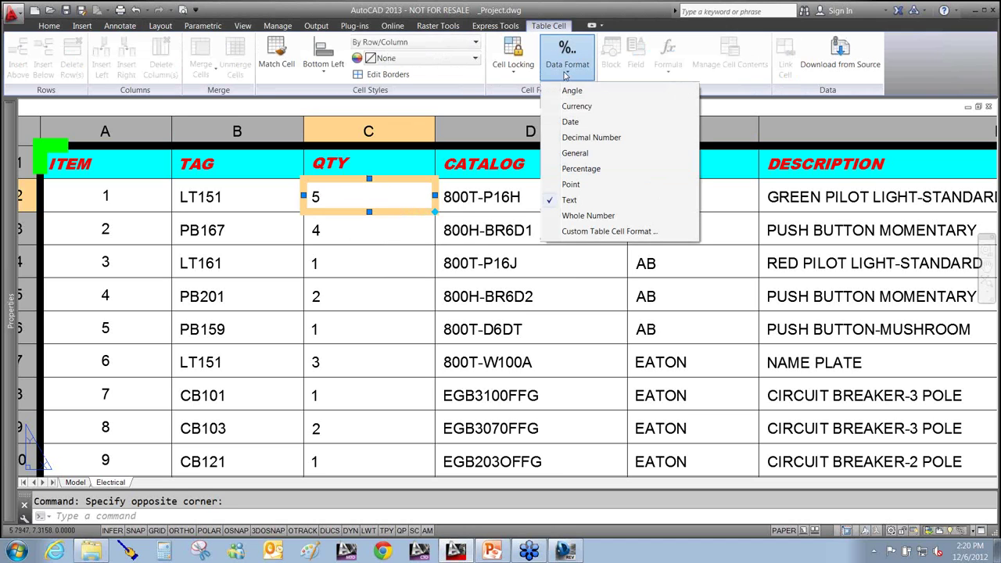
pyautogui.rightClick(389, 195)
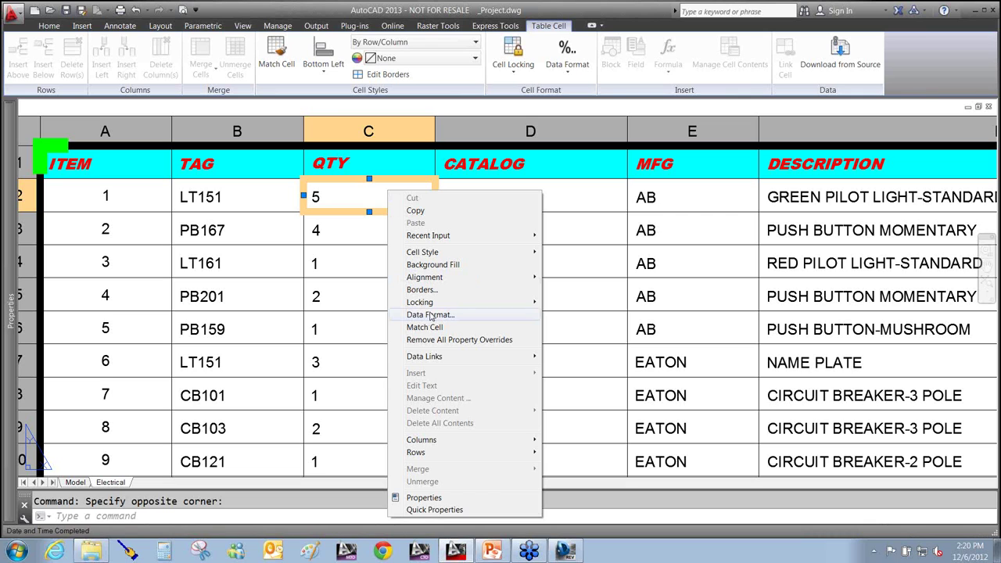
pyautogui.moveTo(442, 356)
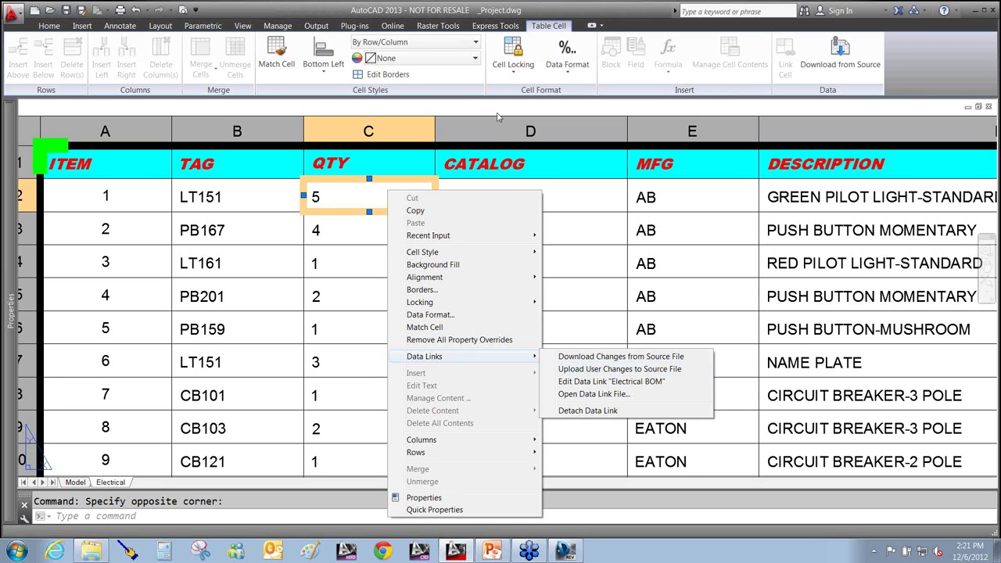
pyautogui.click(445, 108)
pyautogui.click(445, 107)
pyautogui.click(446, 108)
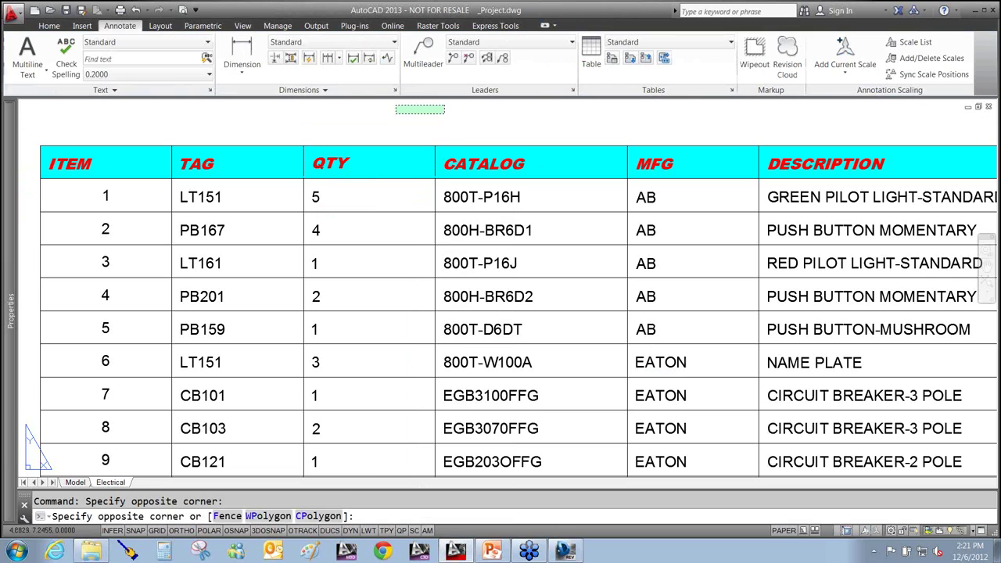
pyautogui.press('Escape')
pyautogui.press('Escape')
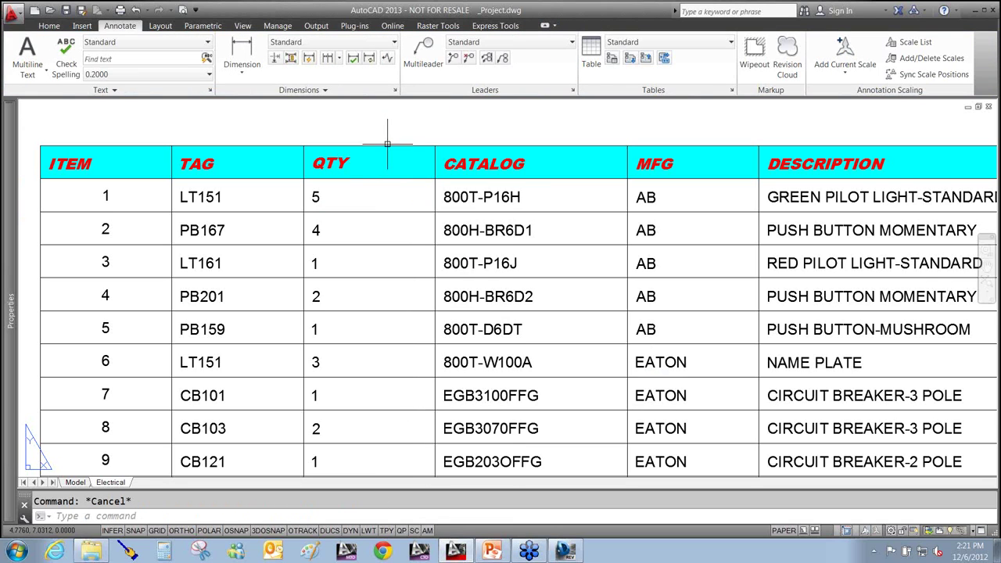
pyautogui.click(371, 210)
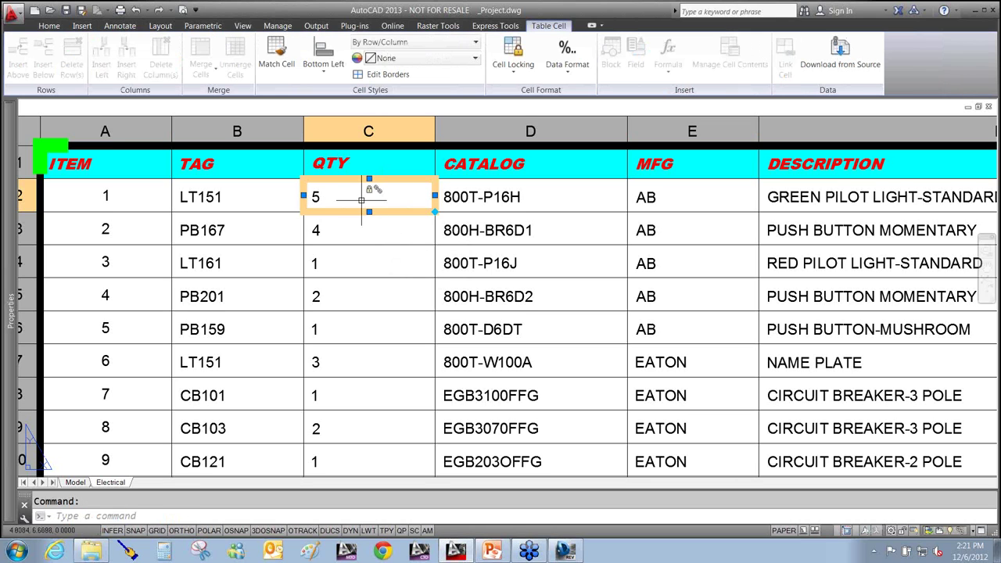
pyautogui.moveTo(355, 197)
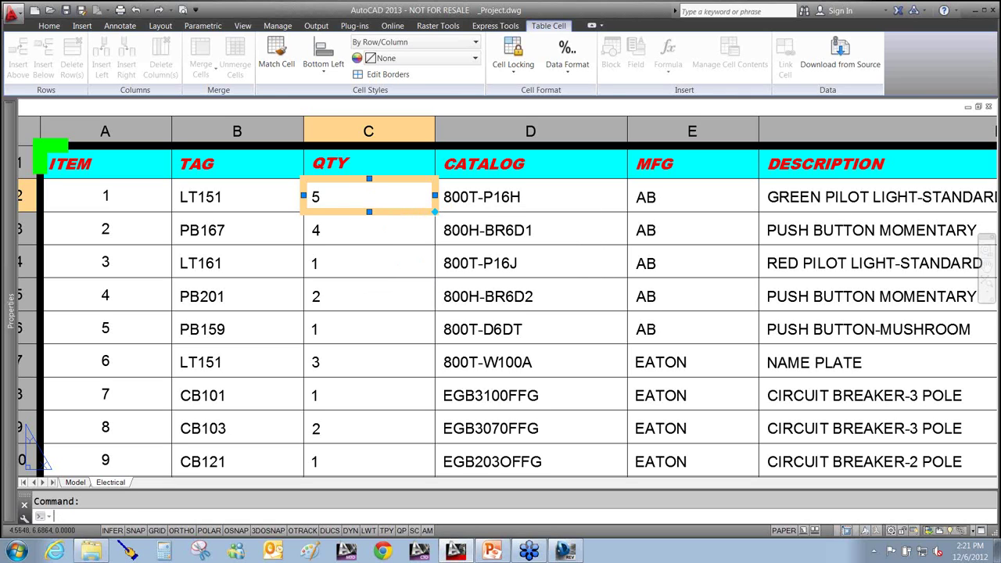
pyautogui.press('Escape')
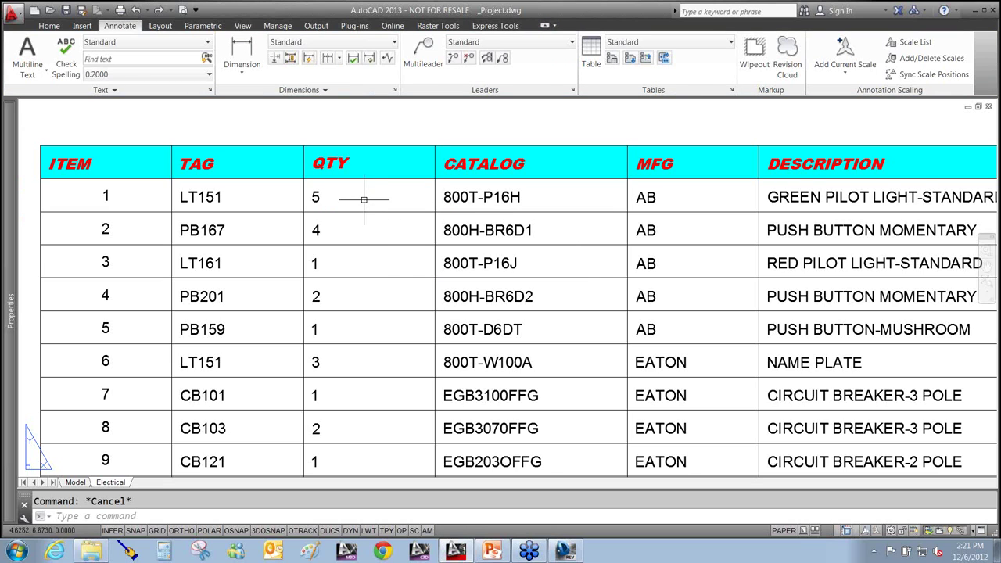
# Switch to the PowerPoint slide show, advance it to the Facebook & Twitter slide, and return to AutoCAD
pyautogui.hotkey('alt', 'Tab')
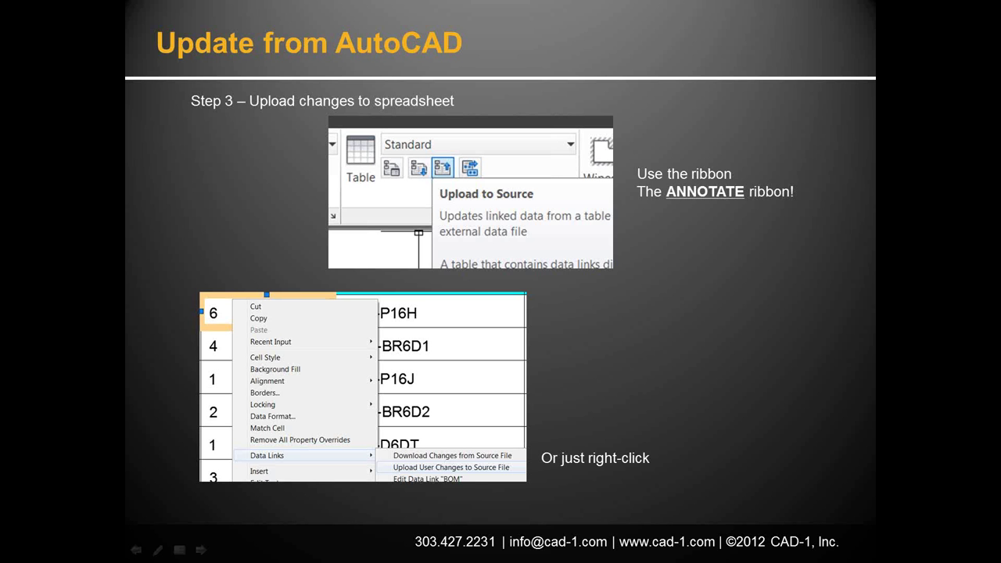
pyautogui.click(950, 433)
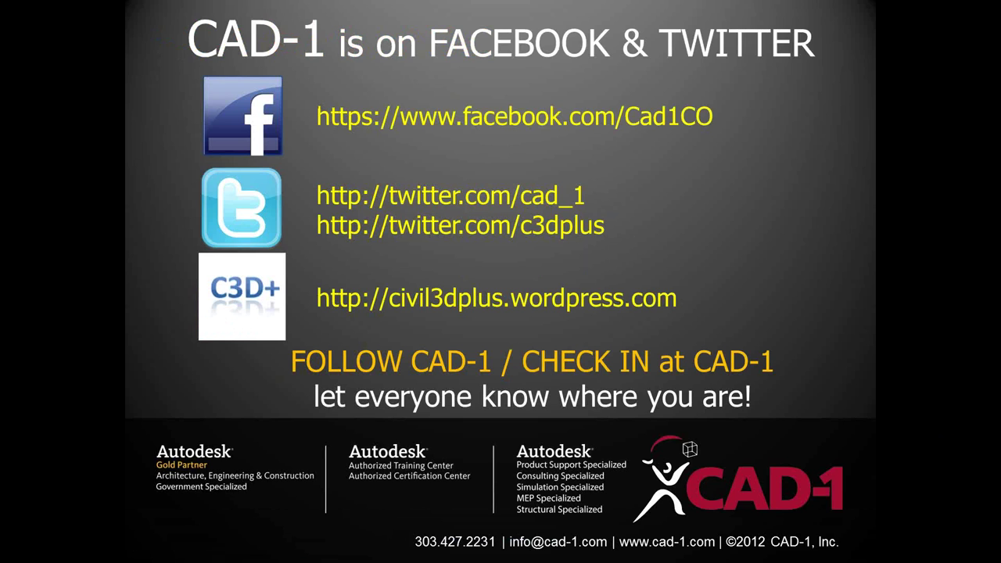
pyautogui.hotkey('alt', 'Tab')
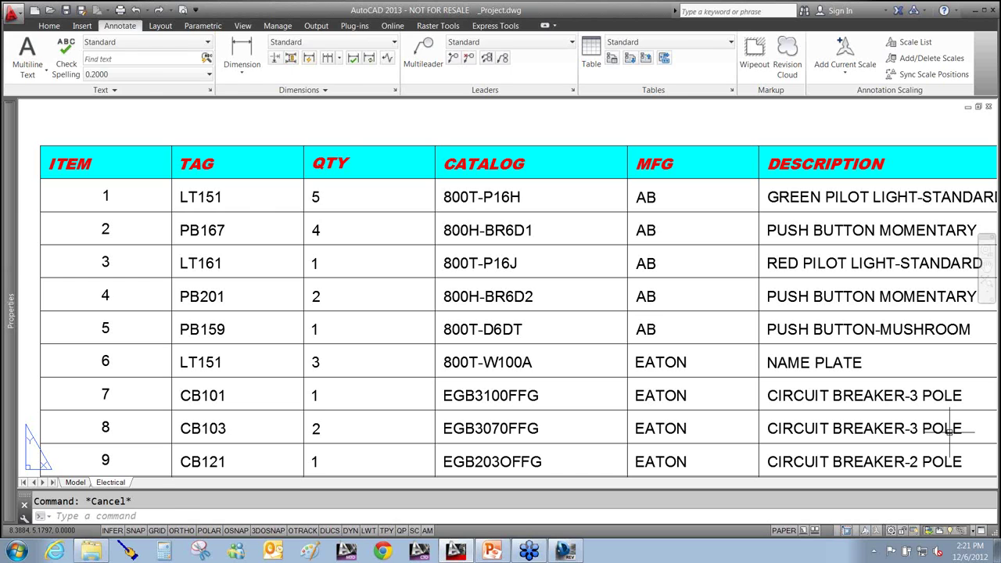
# Set the locking of item 1's quantity cell to Unlocked
pyautogui.click(356, 200)
pyautogui.rightClick(354, 201)
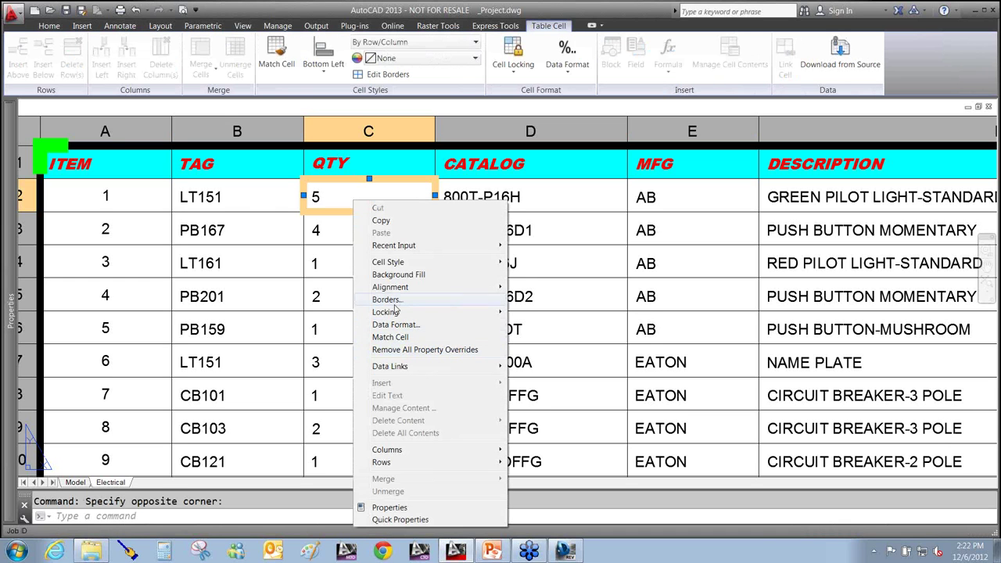
pyautogui.moveTo(422, 313)
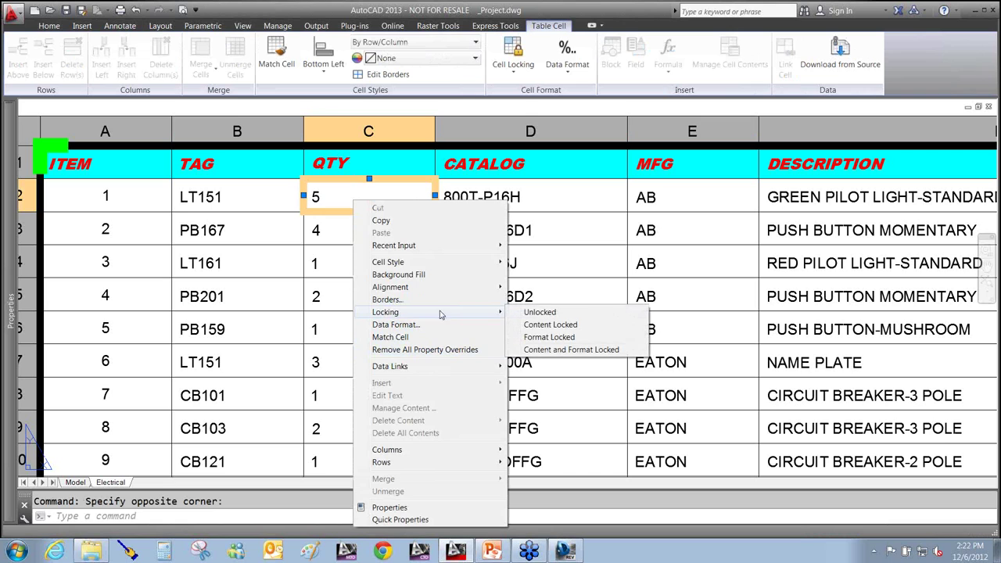
pyautogui.click(551, 313)
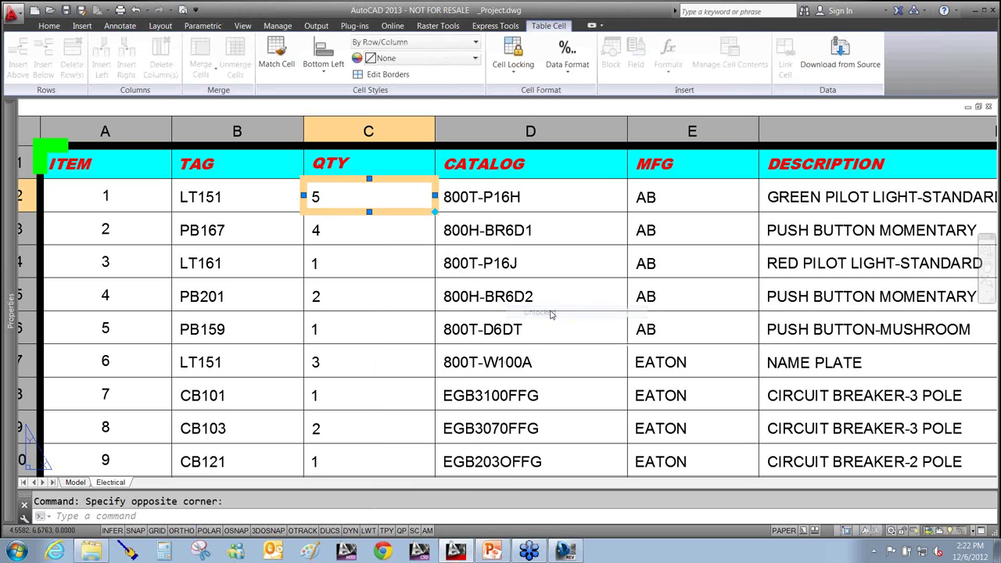
pyautogui.moveTo(385, 195)
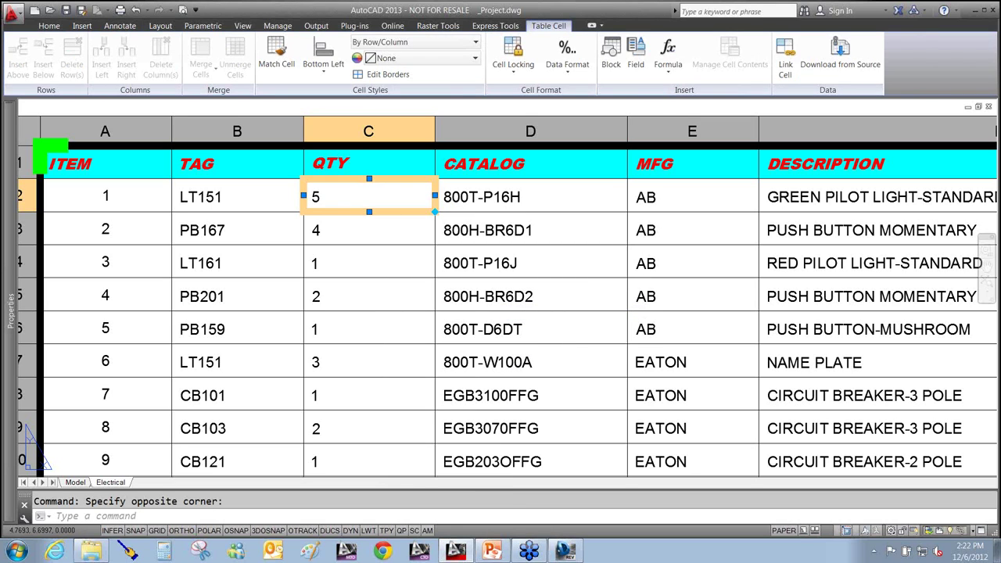
# Change the data format of item 1's quantity cell to Currency and end the cell edit
pyautogui.click(563, 75)
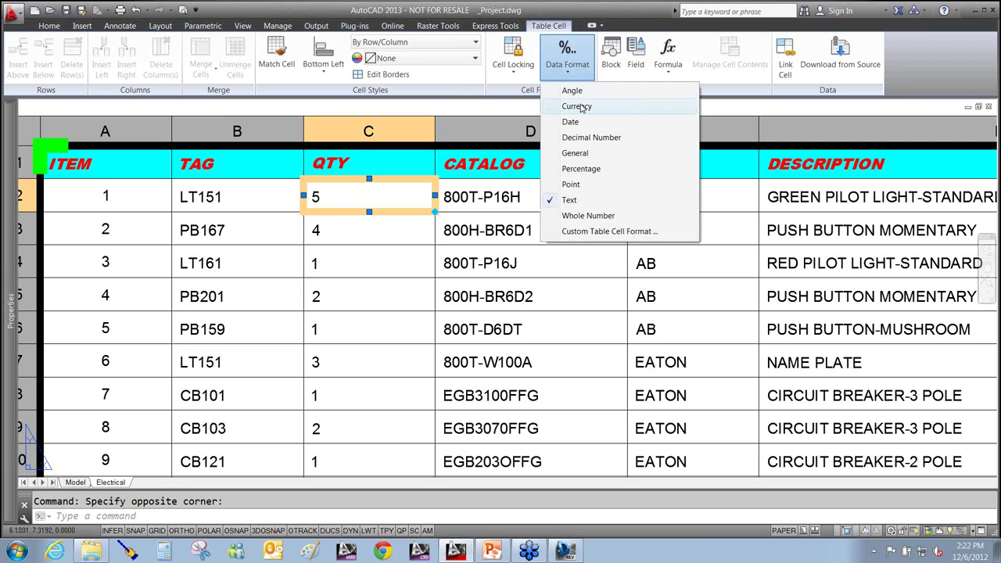
pyautogui.click(579, 106)
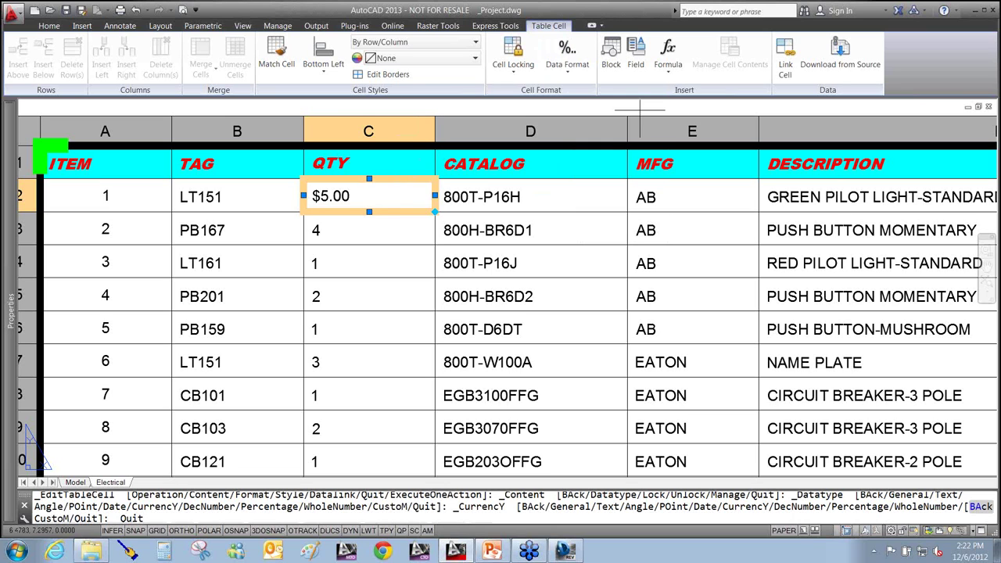
pyautogui.rightClick(396, 197)
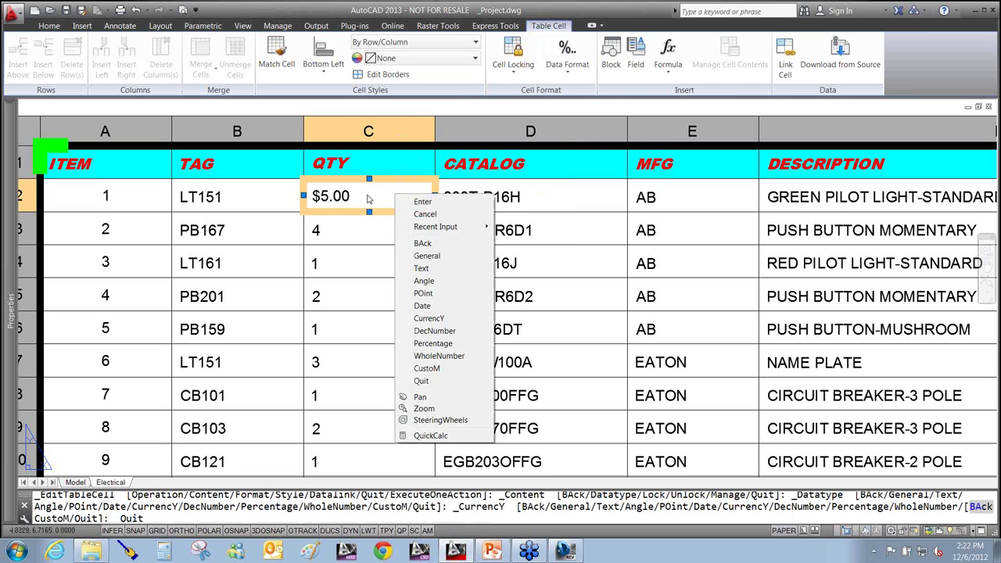
pyautogui.click(367, 197)
pyautogui.press('Escape')
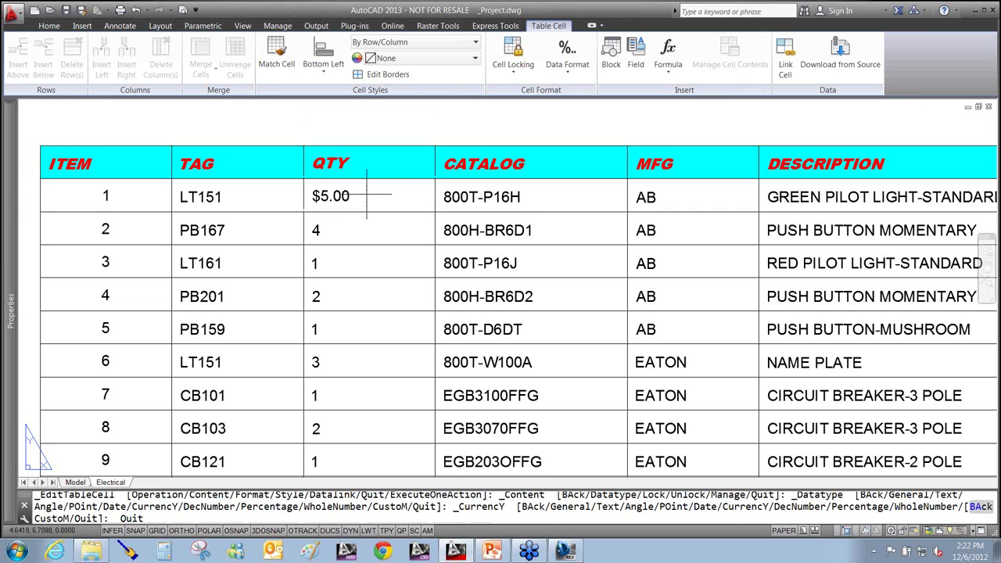
# Try to upload the currency-formatted quantity of item 1 to the linked source file
pyautogui.click(366, 196)
pyautogui.rightClick(364, 196)
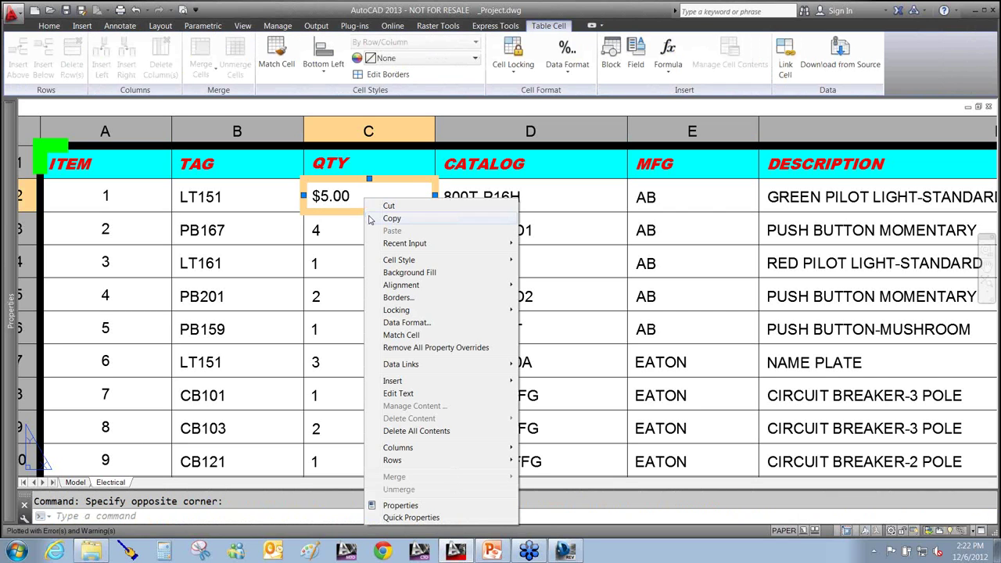
pyautogui.moveTo(400, 364)
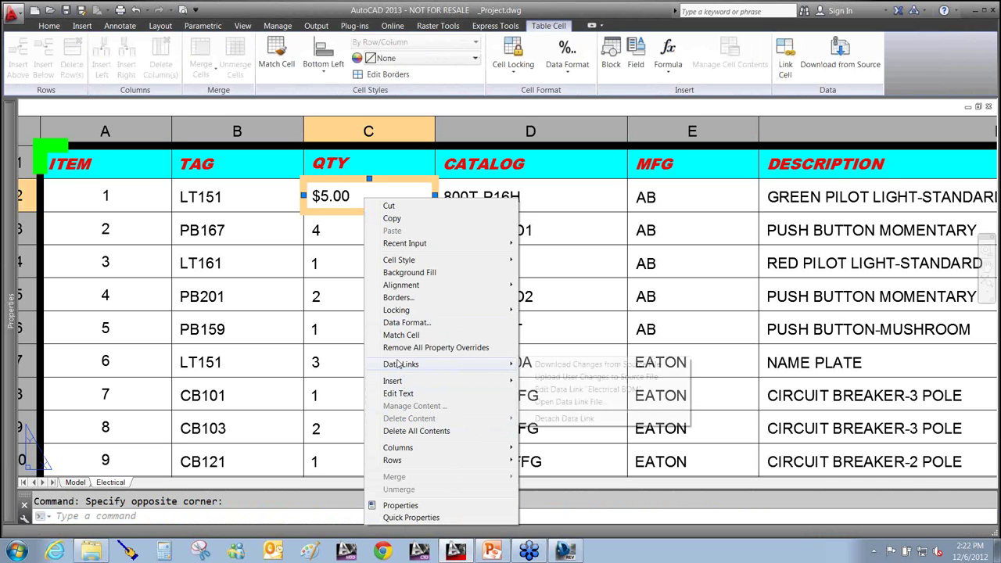
pyautogui.click(573, 378)
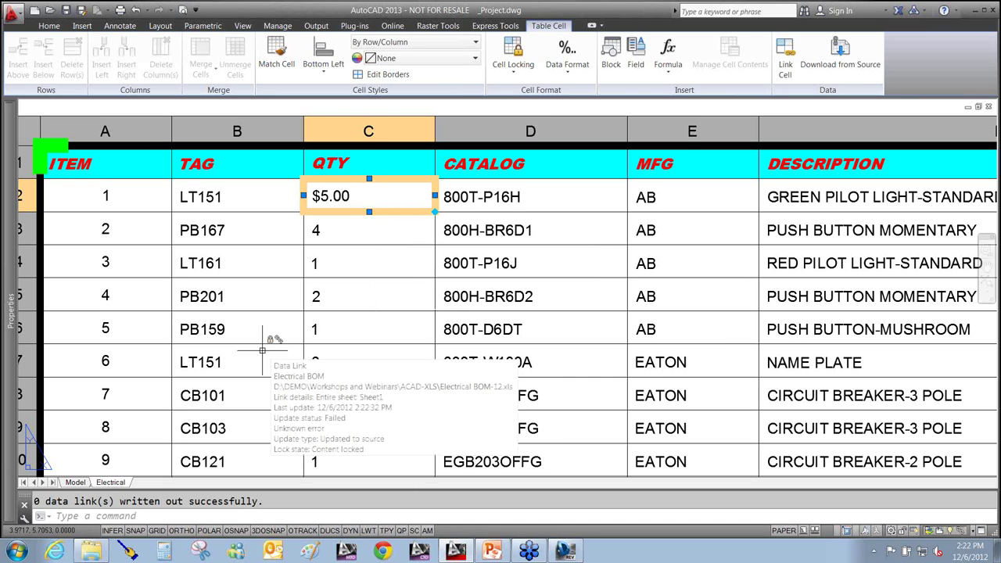
pyautogui.write('5')
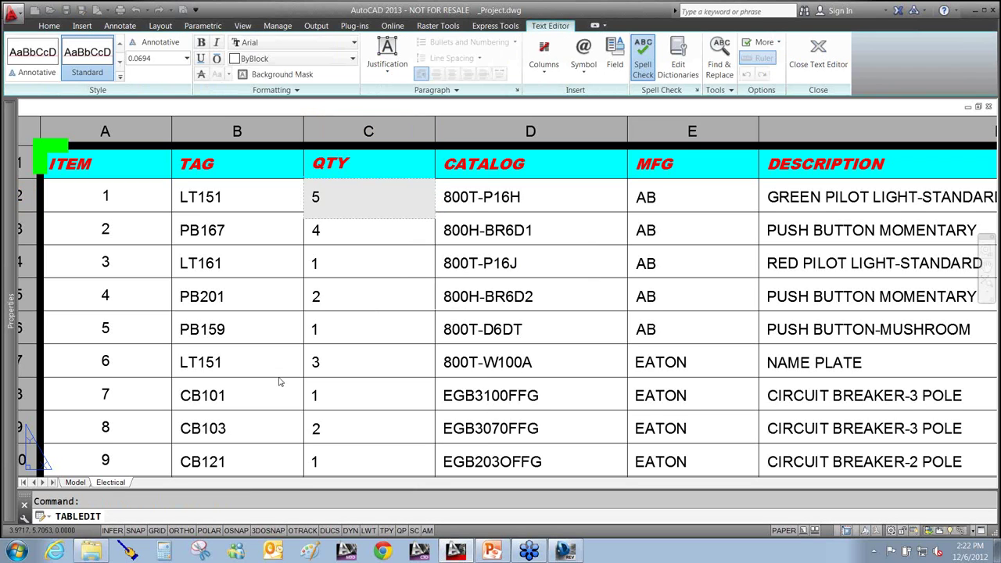
pyautogui.press('BackSpace')
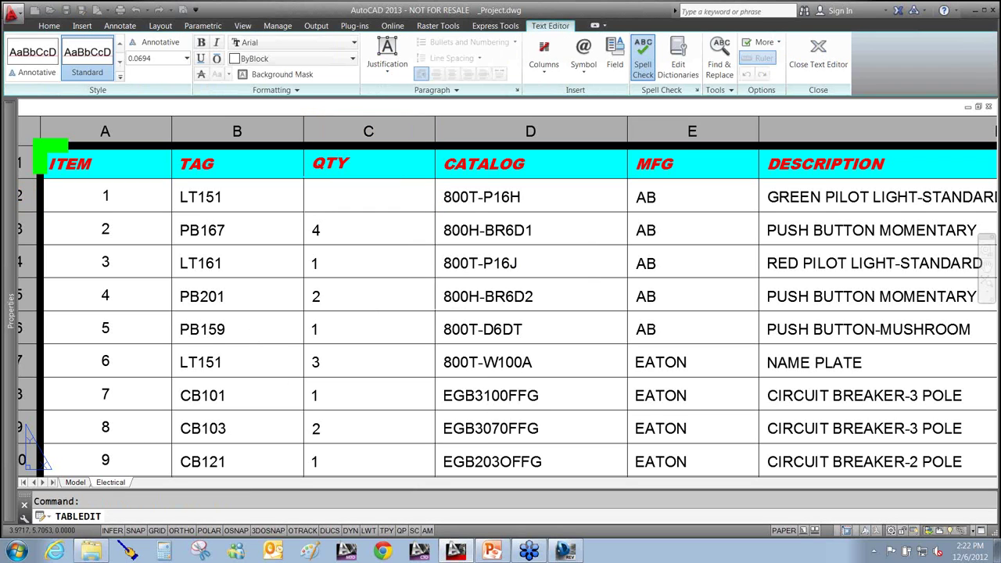
pyautogui.press('Escape')
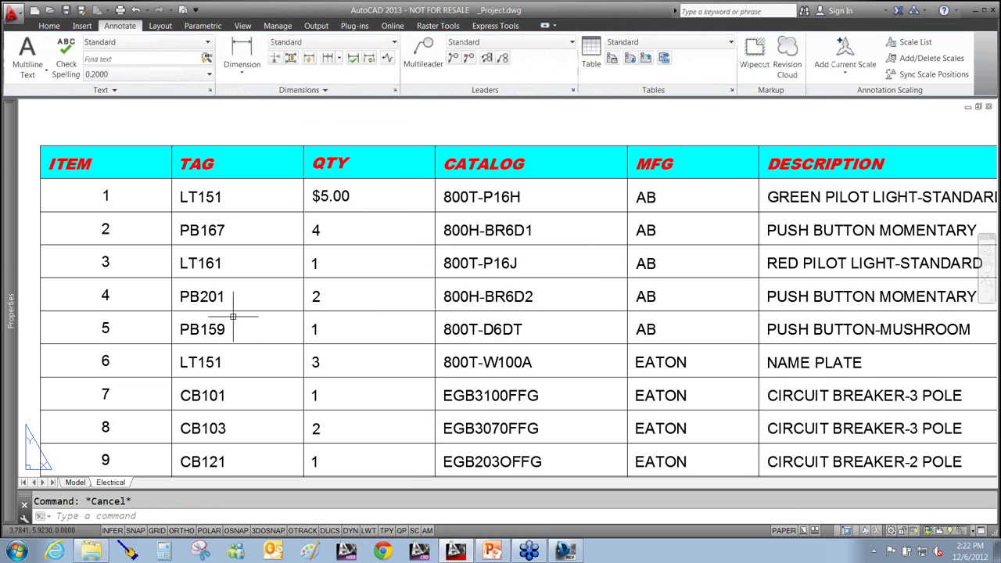
# Review the data link write-out messages in the AutoCAD text window and close it
pyautogui.press('F2')
pyautogui.moveTo(344, 345); pyautogui.dragTo(470, 356)
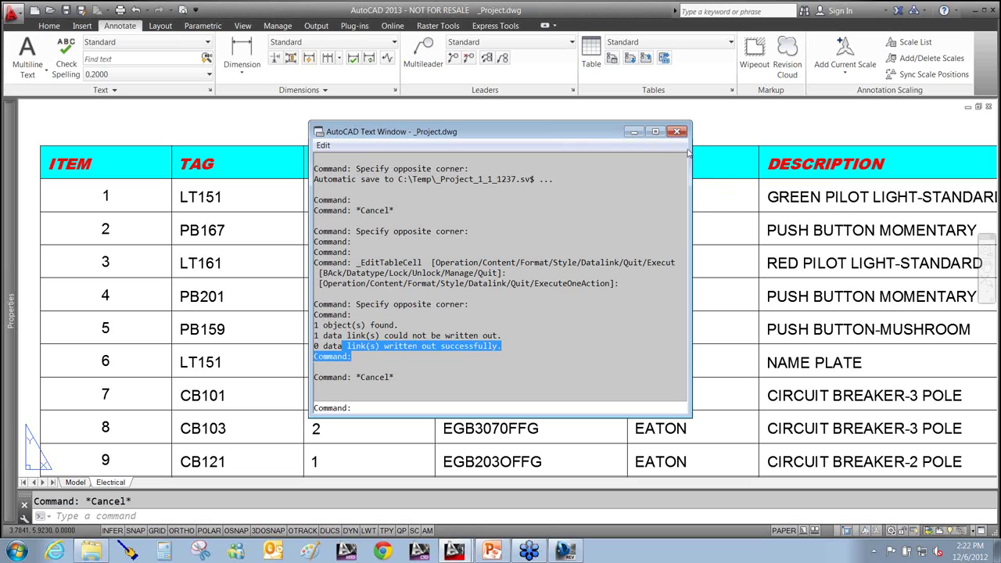
pyautogui.click(678, 132)
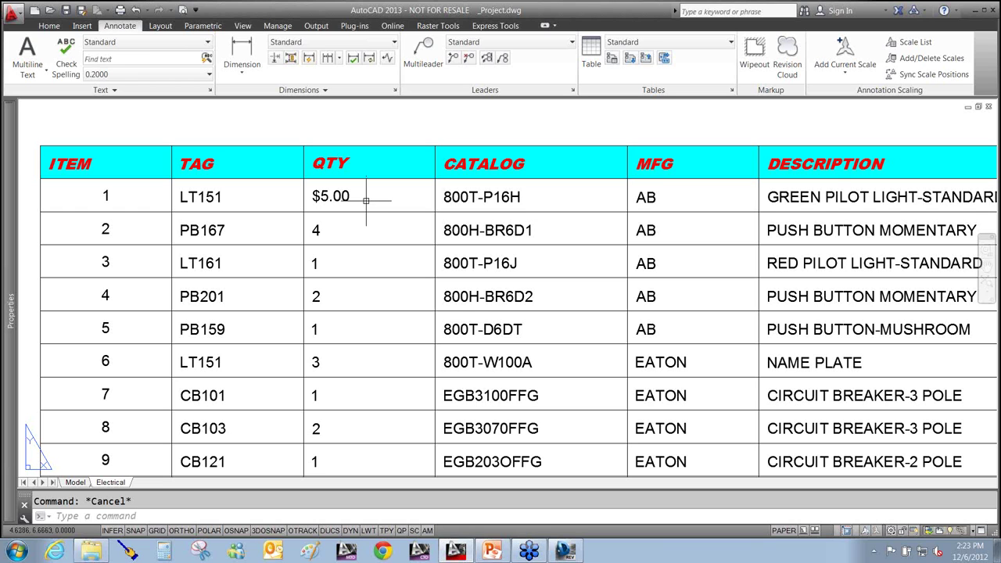
# Switch to the PowerPoint slide show and go back to the Step 3 – Upload changes to spreadsheet slide
pyautogui.hotkey('alt', 'Tab')
pyautogui.hotkey('alt', 'Tab')
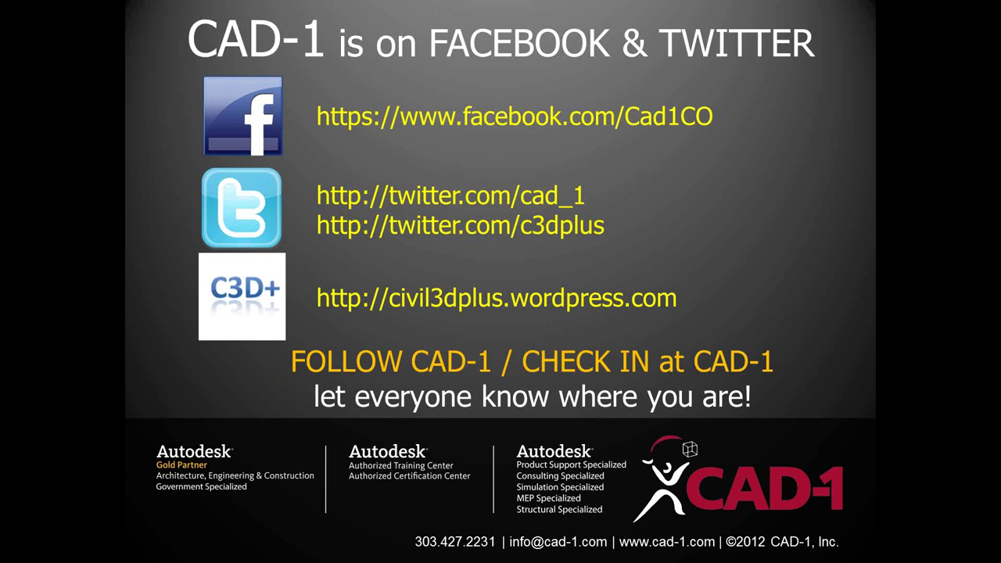
pyautogui.press('Left')
pyautogui.press('Left')
pyautogui.press('Left')
pyautogui.press('Left')
pyautogui.press('Left')
pyautogui.press('Left')
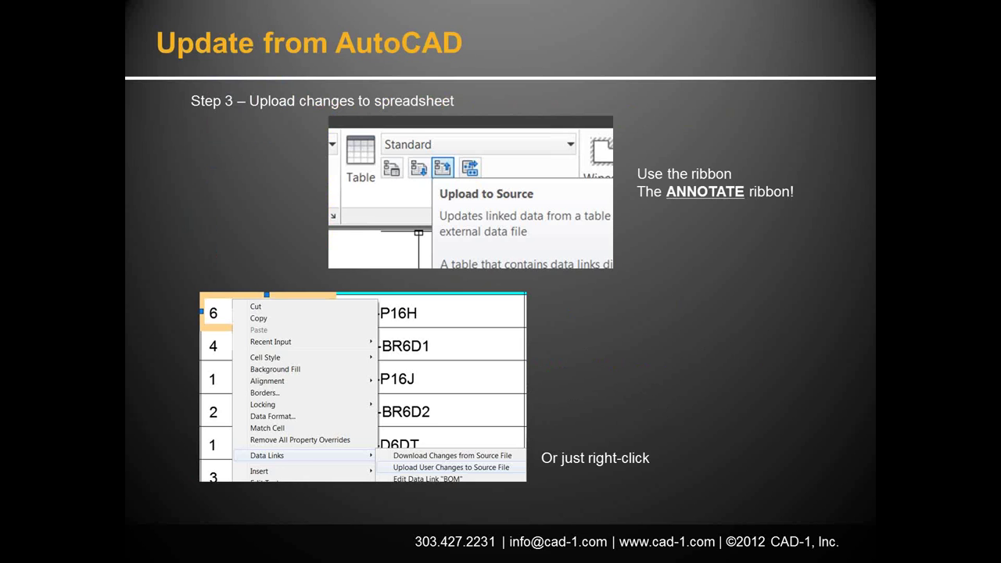